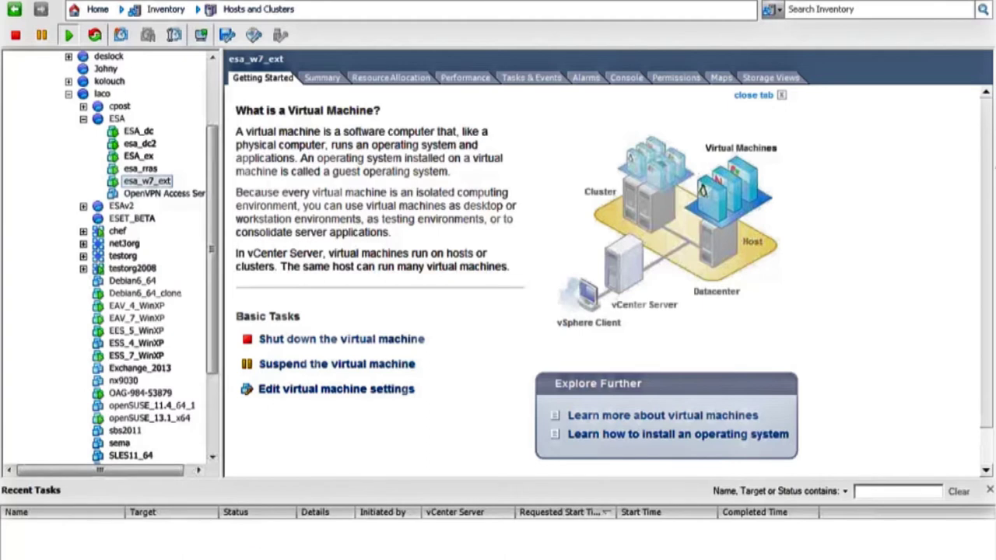
Bring the vSphere VM console with the Windows Server 2008 R2 desktop to the front.
mouse_move(226, 555)
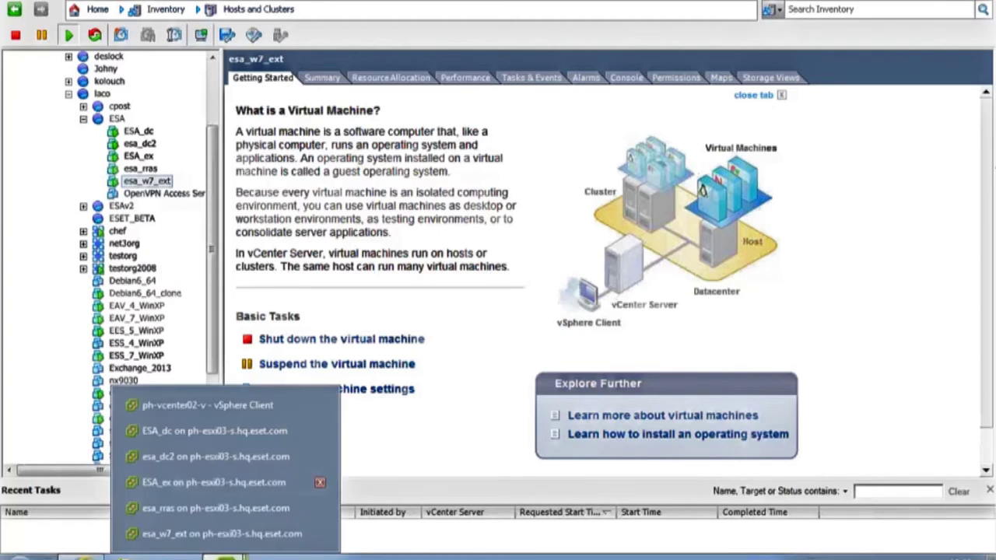
left_click(220, 432)
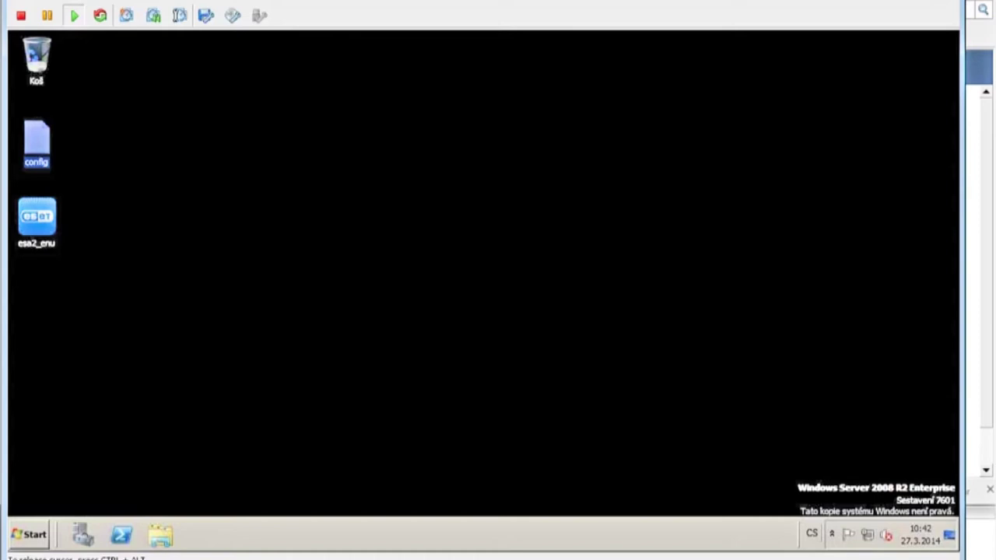
Launch the esa2_enu installer and let it run past the security warning.
left_click(45, 223)
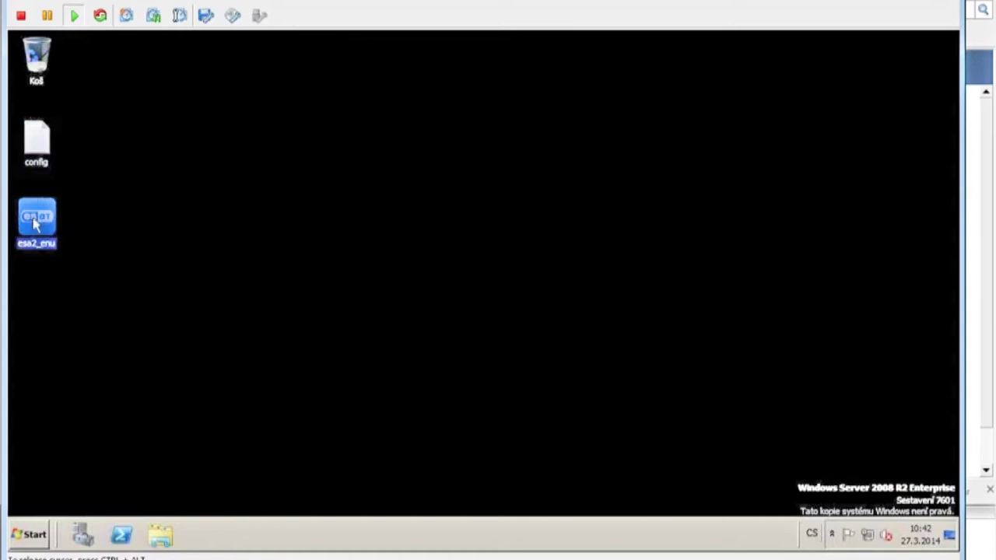
double_click(43, 238)
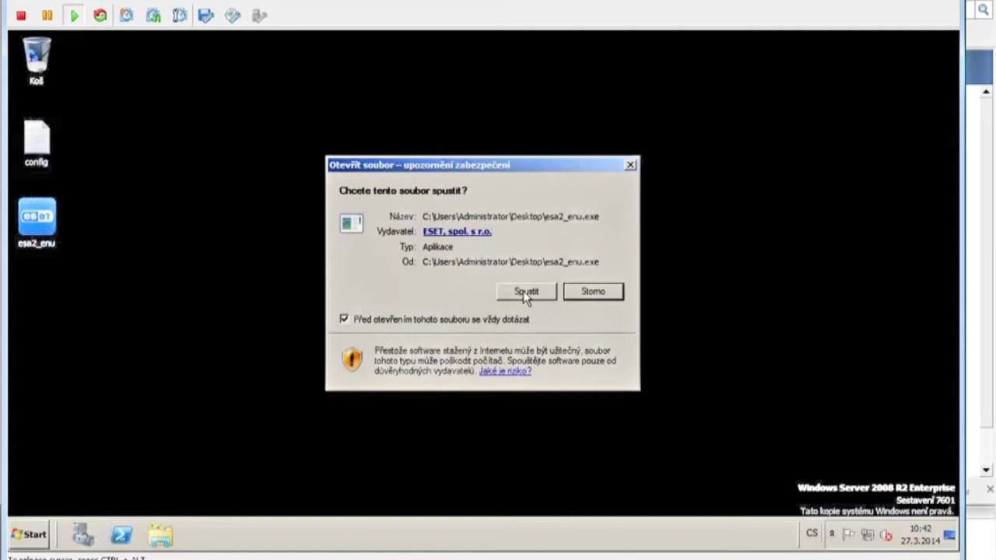
left_click(524, 294)
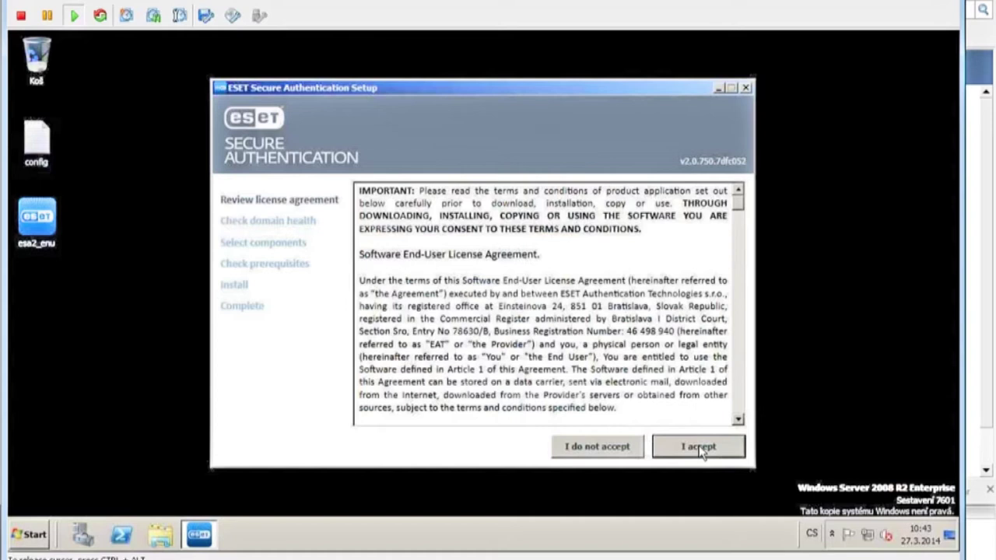
Accept the license agreement and continue past the successful domain health checks.
left_click(699, 448)
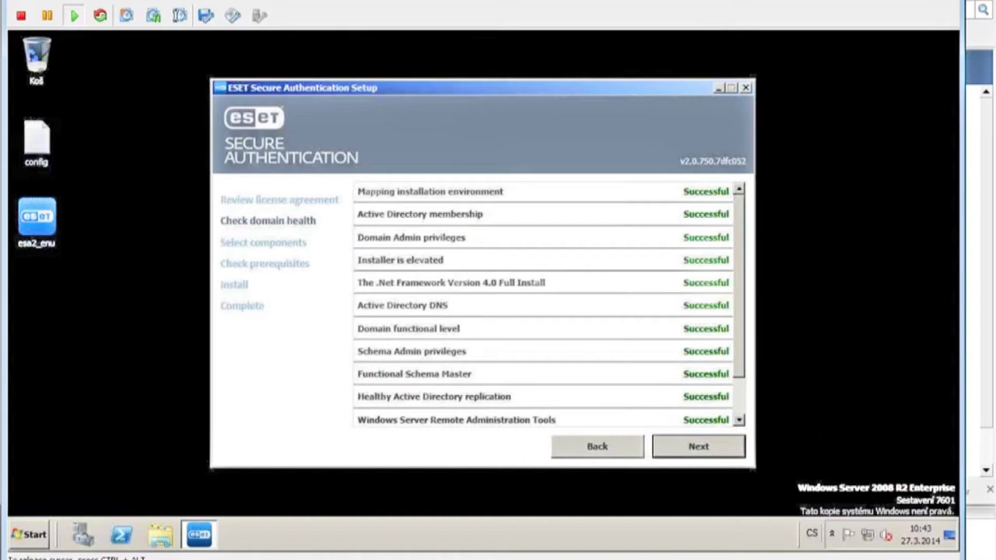
scroll(738, 329, "down", 1)
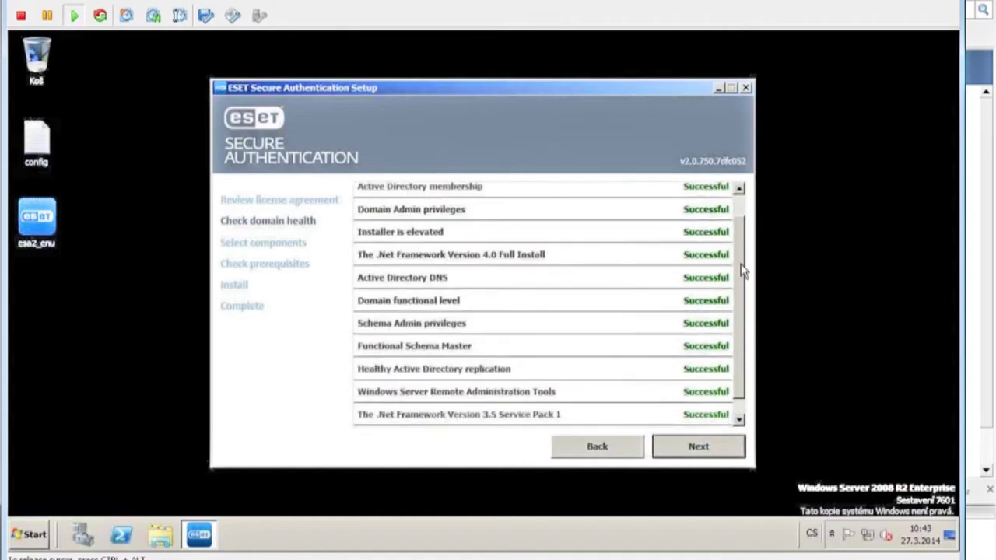
scroll(739, 329, "up", 1)
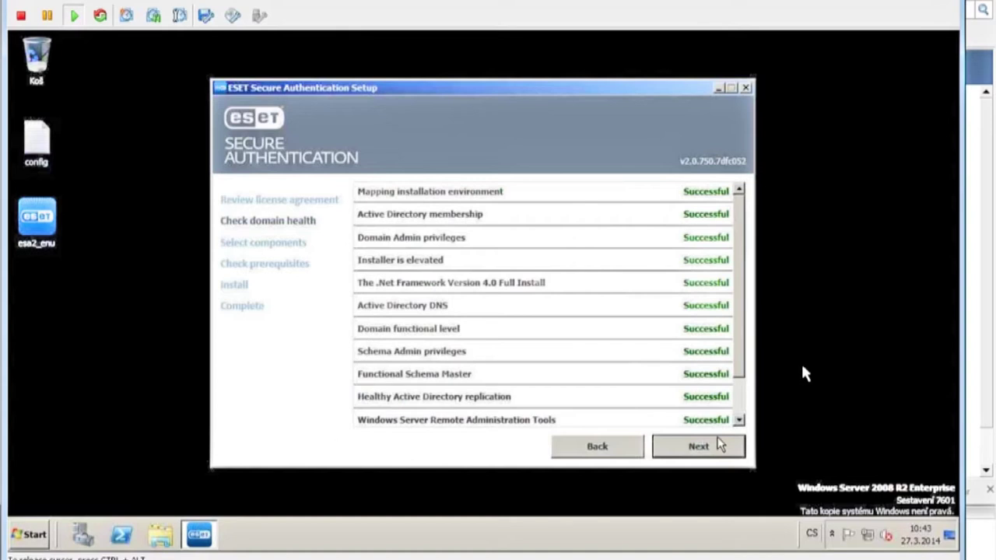
left_click(702, 453)
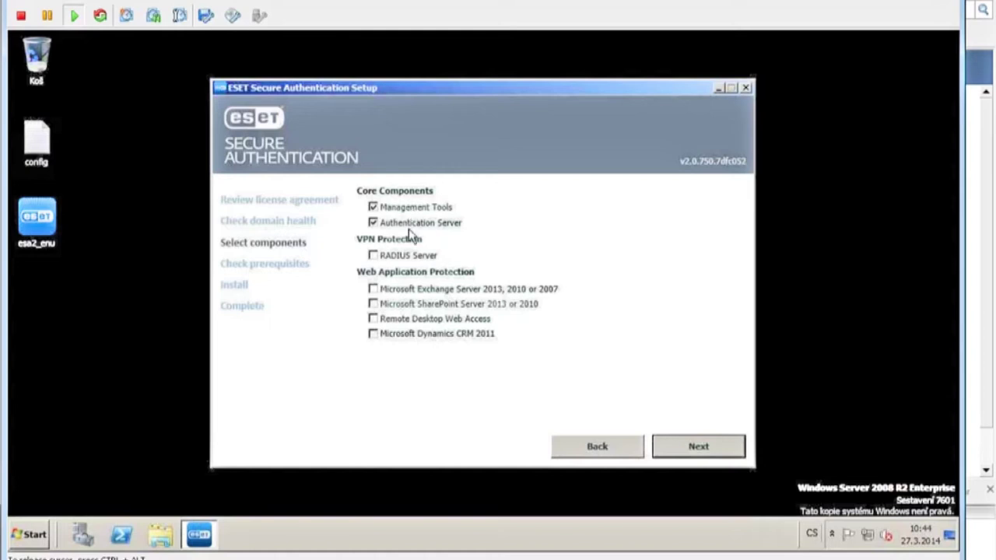
Add the RADIUS Server component for VPN protection and pass the prerequisites check with port 1812 free.
left_click(375, 261)
left_click(699, 447)
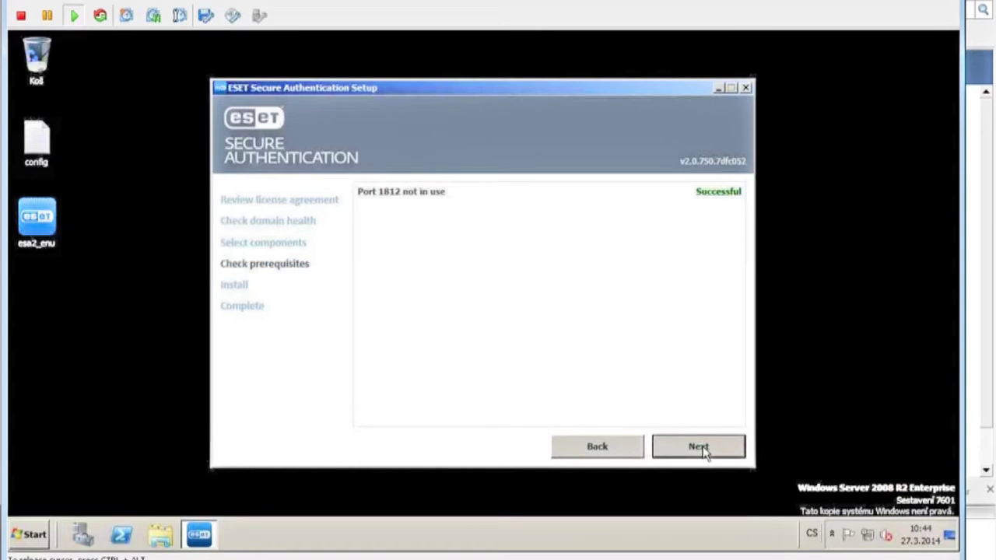
left_click(705, 452)
Install the selected ESET components and close the wizard once installation completes.
left_click(704, 452)
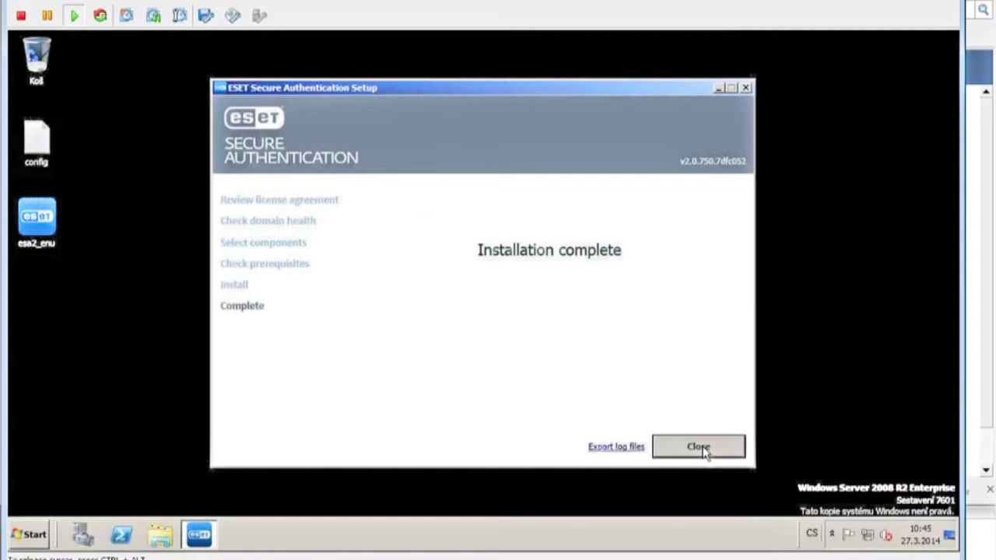
left_click(698, 447)
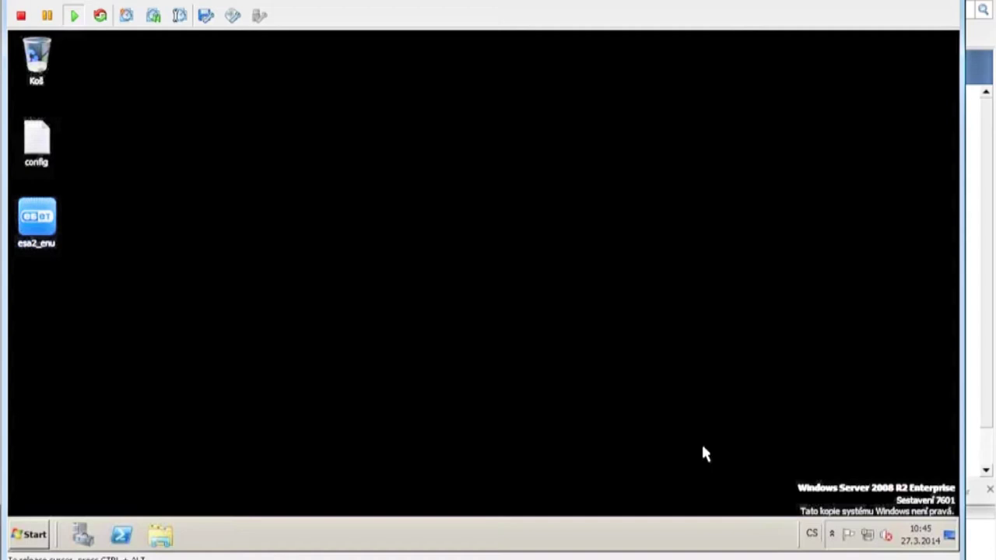
Launch the ESET Secure Authentication management console from the Start menu programs list.
left_click(30, 535)
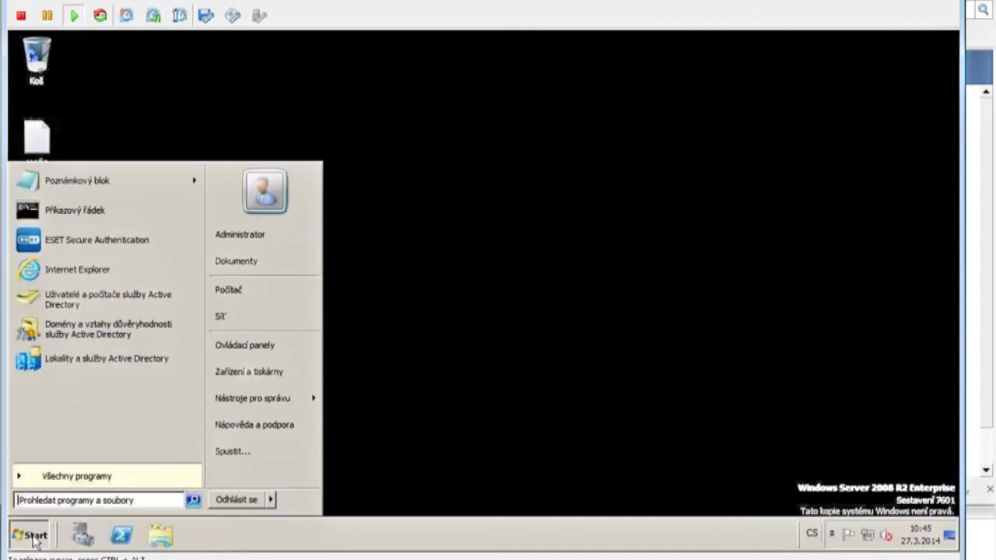
left_click(119, 241)
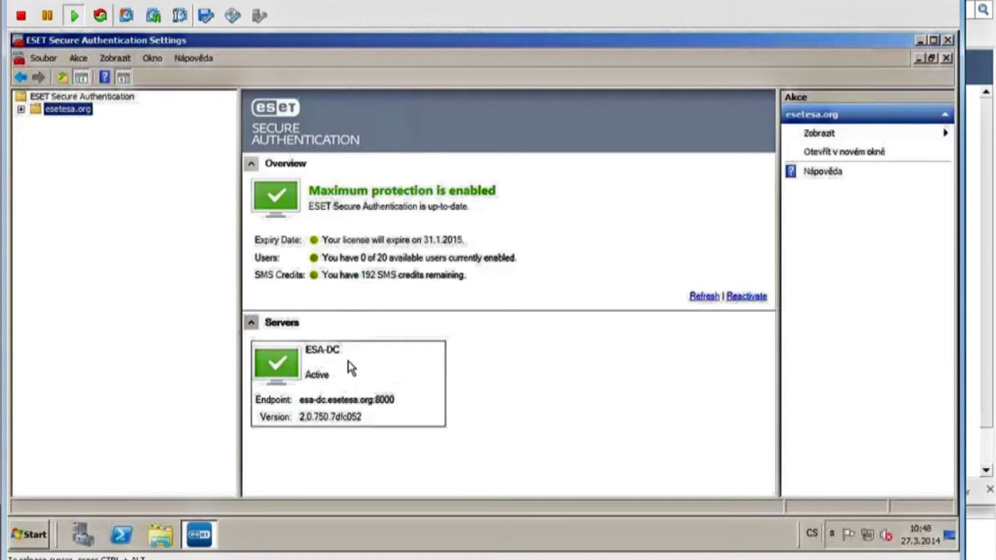
After reviewing the ESA overview (0 of 20 users, 192 SMS credits), open the server's Start menu.
left_click(35, 537)
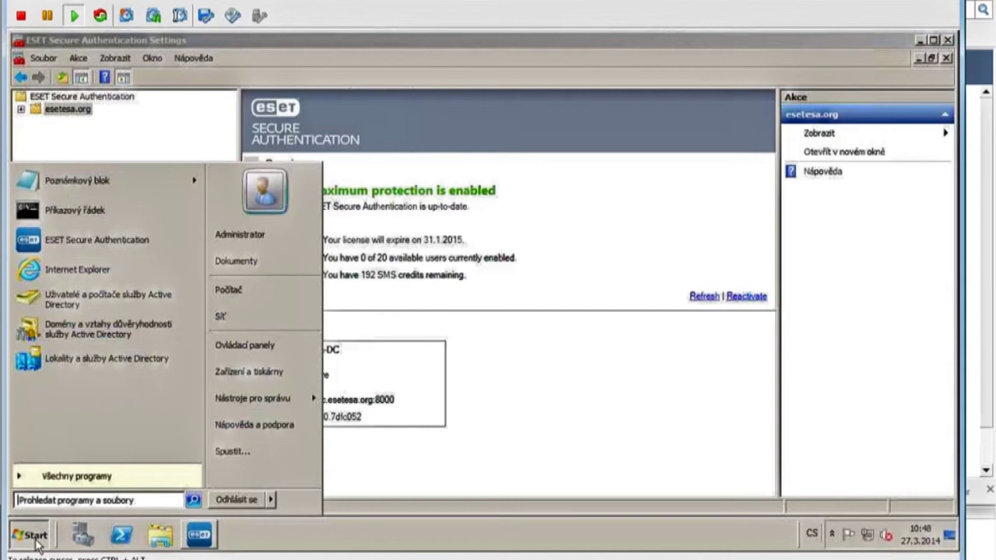
Open Active Directory Users and Computers full screen and bring up the Administrator account's properties.
left_click(78, 300)
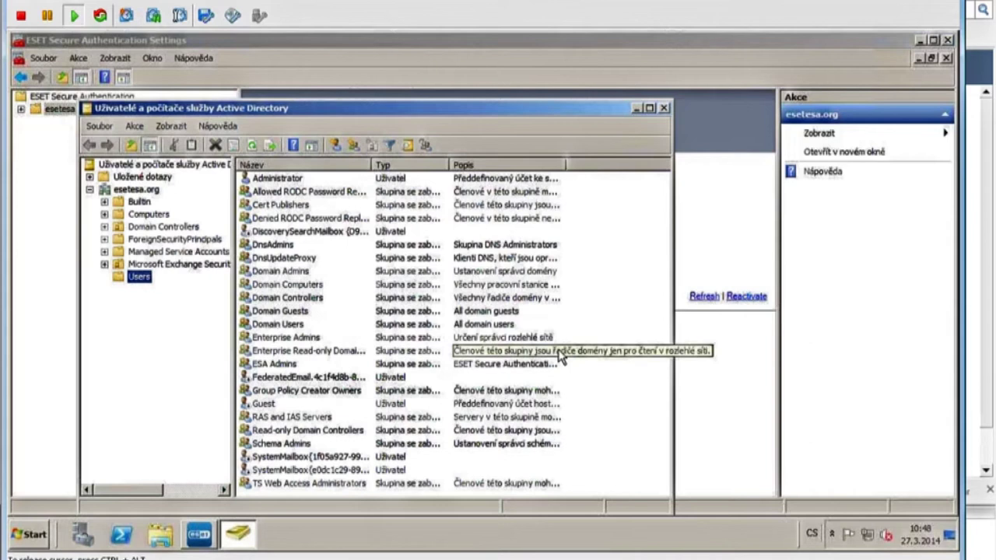
left_click(650, 107)
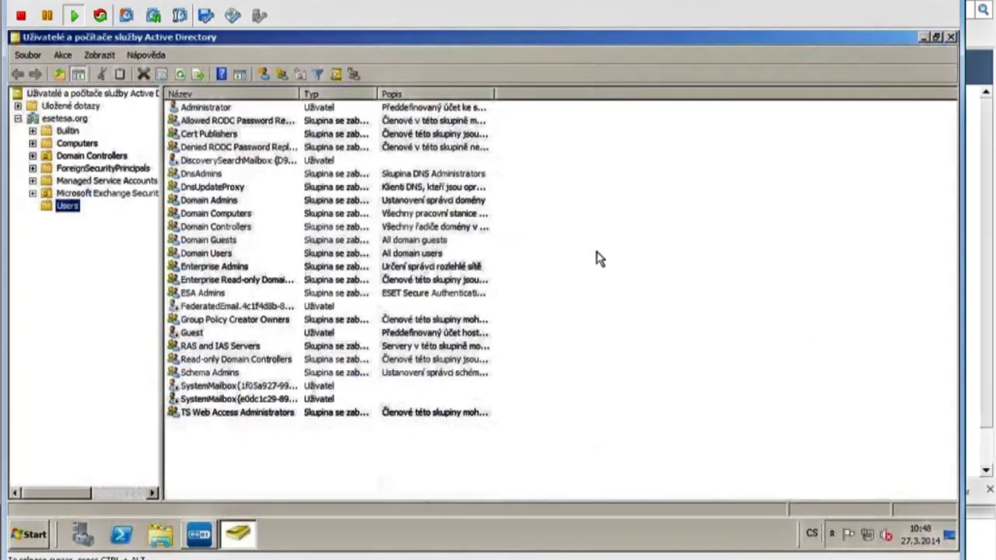
left_click(205, 109)
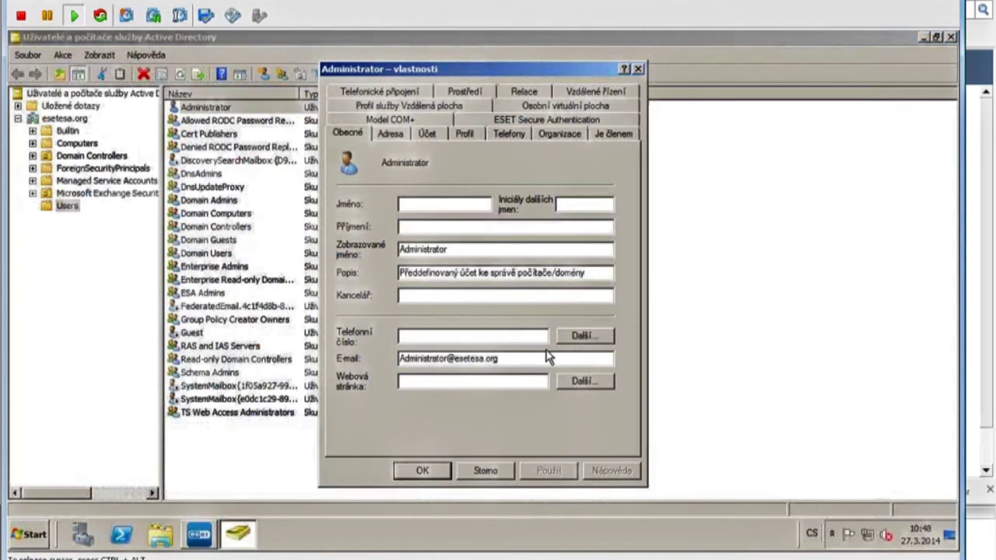
Check the Administrator's ESET tab, then edit the mobile number's country prefix and apply.
left_click(475, 119)
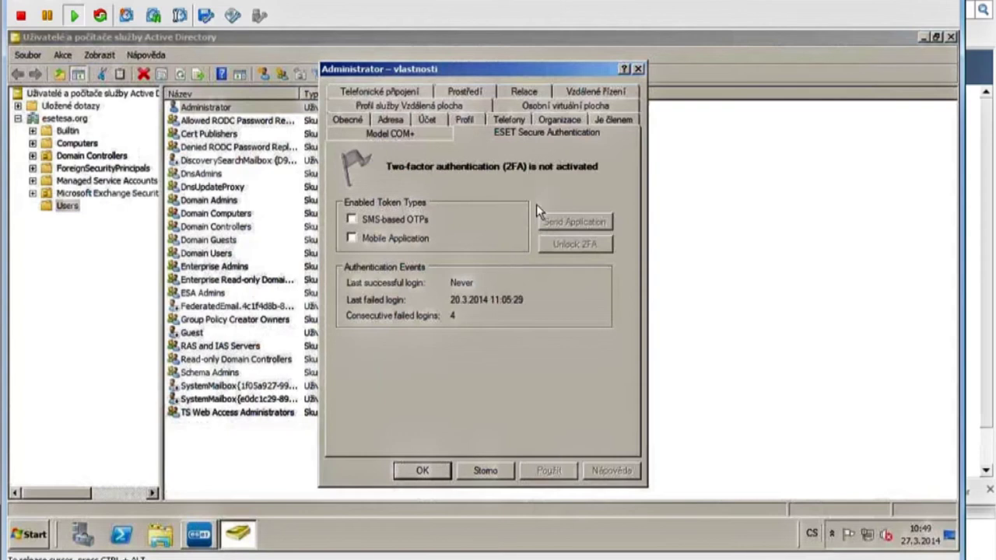
left_click(509, 119)
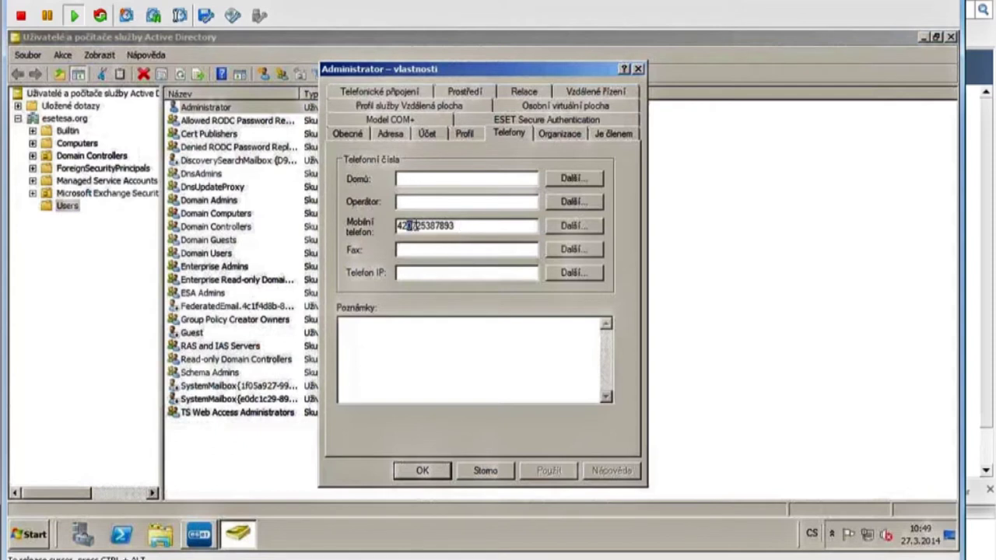
left_click_drag(398, 226, 413, 238)
left_click(399, 226)
type("00")
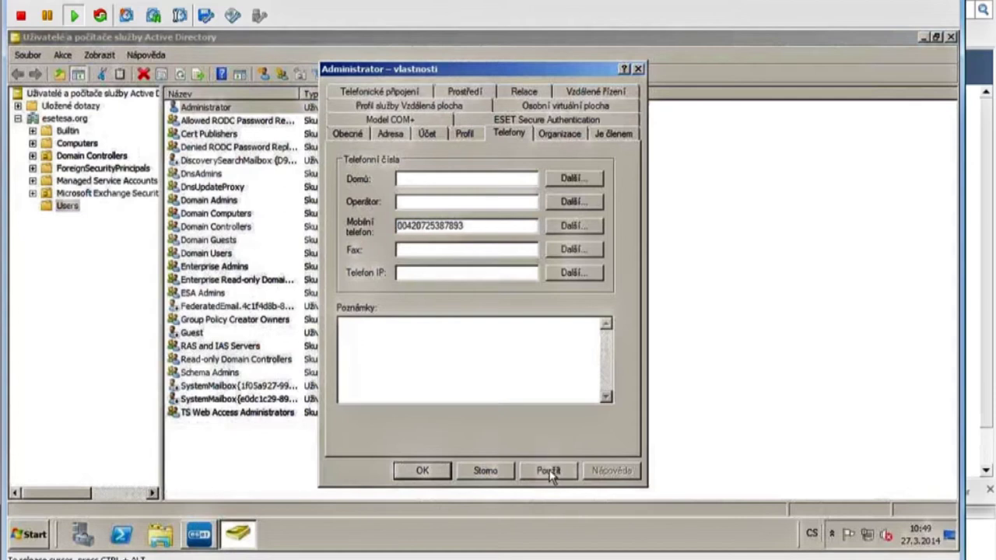
left_click(548, 472)
left_click(525, 121)
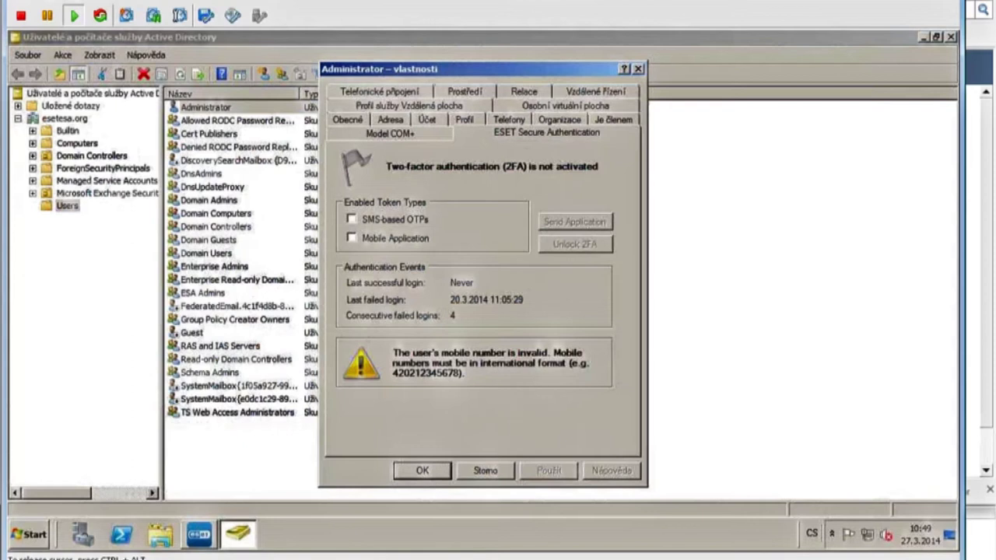
Replace the mobile number with a pasted international-format version and recheck the ESET tab.
left_click(518, 125)
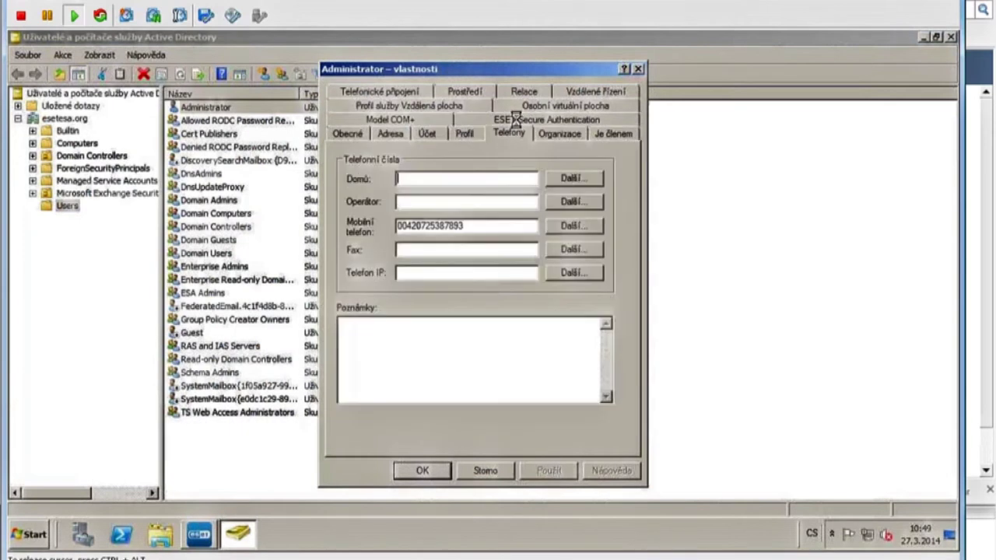
double_click(398, 226)
key("Delete")
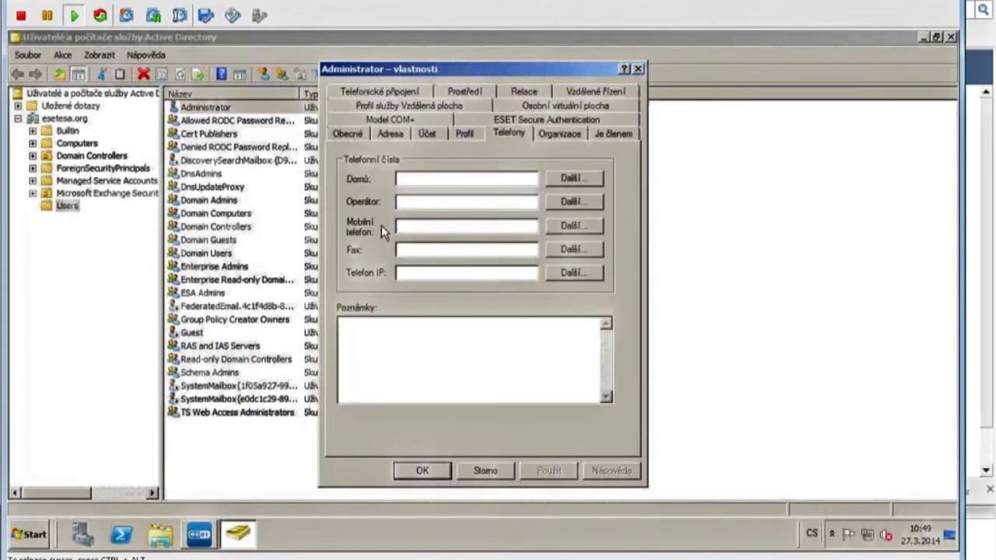
key("ctrl+v")
key("Home")
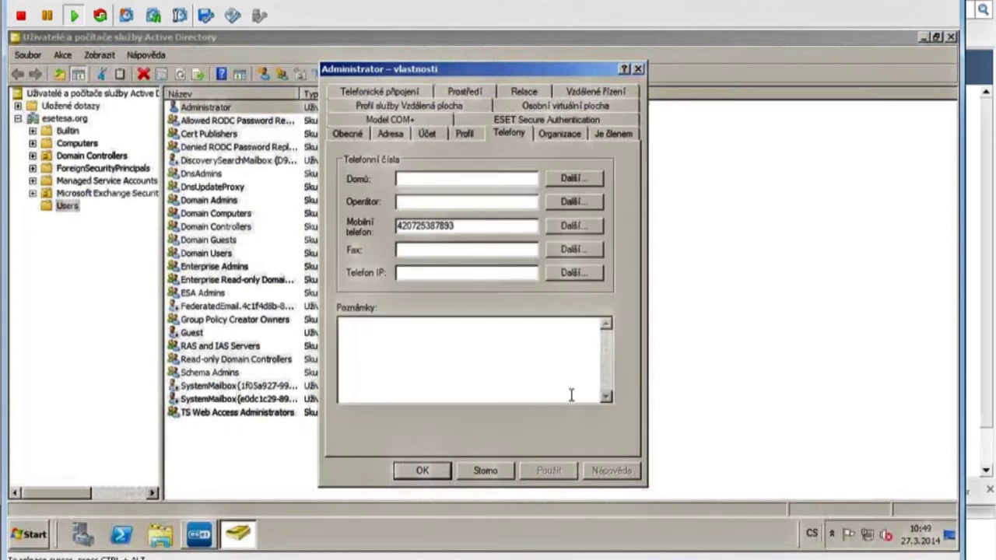
left_click(558, 115)
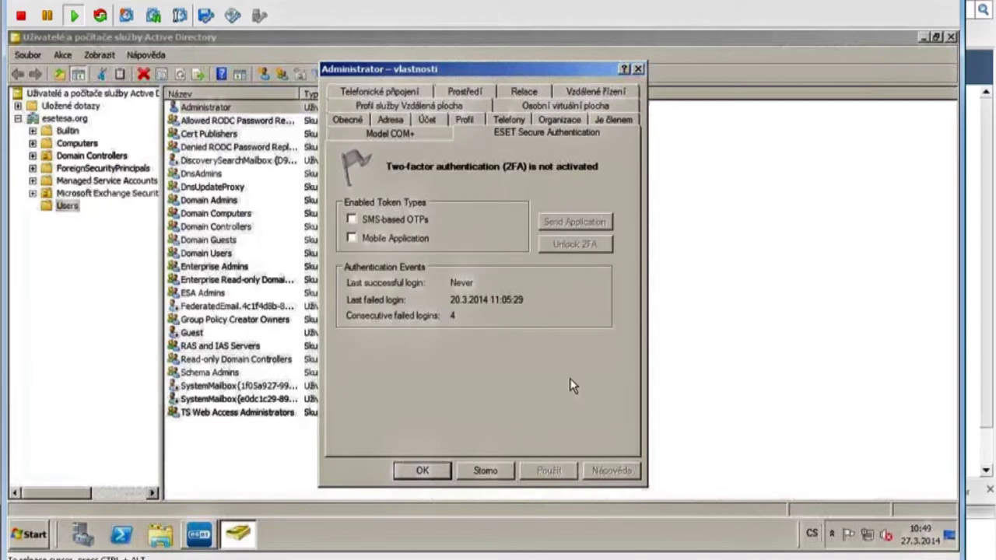
Enable mobile application tokens for Administrator, apply, and send the application link to the user.
left_click(352, 238)
left_click(549, 471)
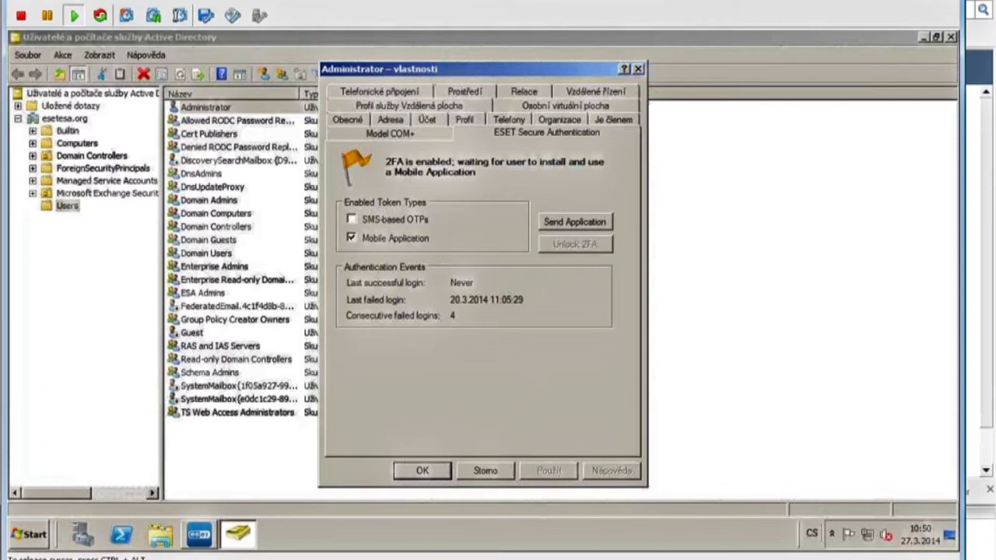
left_click(572, 223)
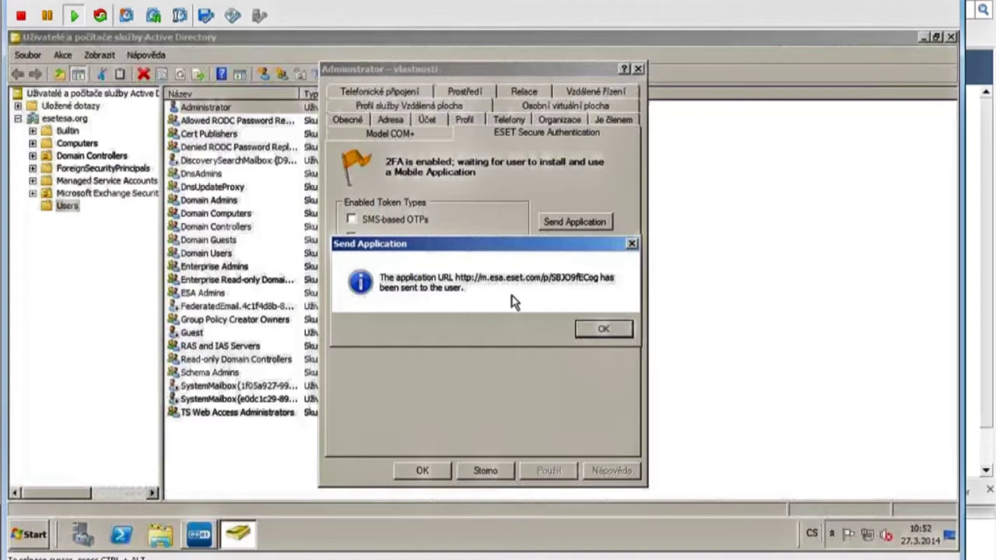
Dismiss the confirmation, close Administrator properties, and open esetesa.org Basic Settings in the ESA console.
left_click(603, 330)
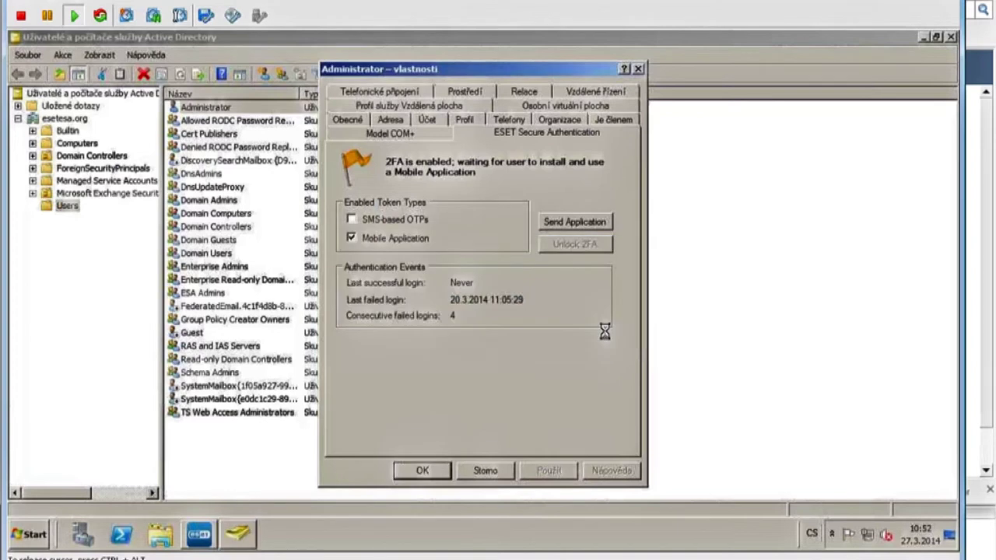
left_click(427, 472)
left_click(199, 533)
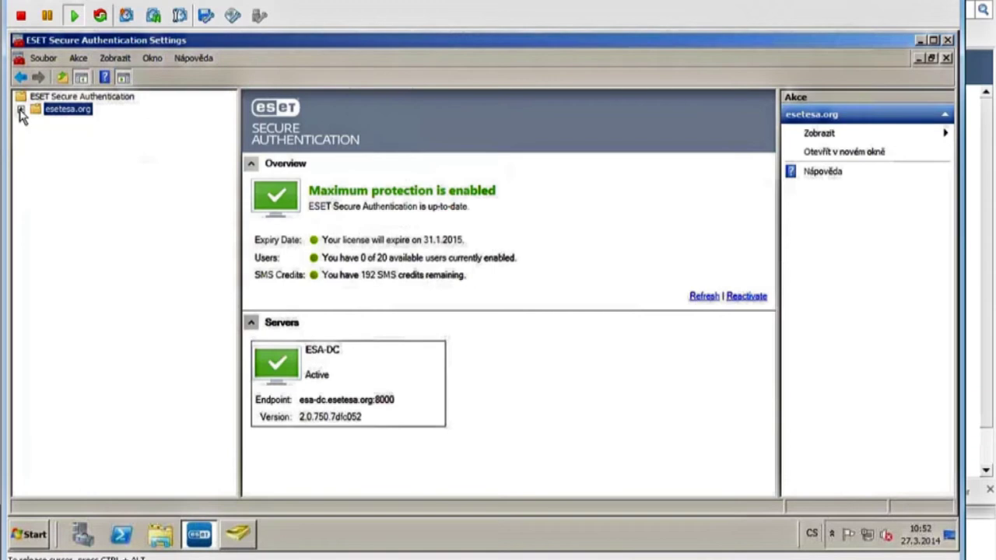
left_click(21, 110)
left_click(71, 121)
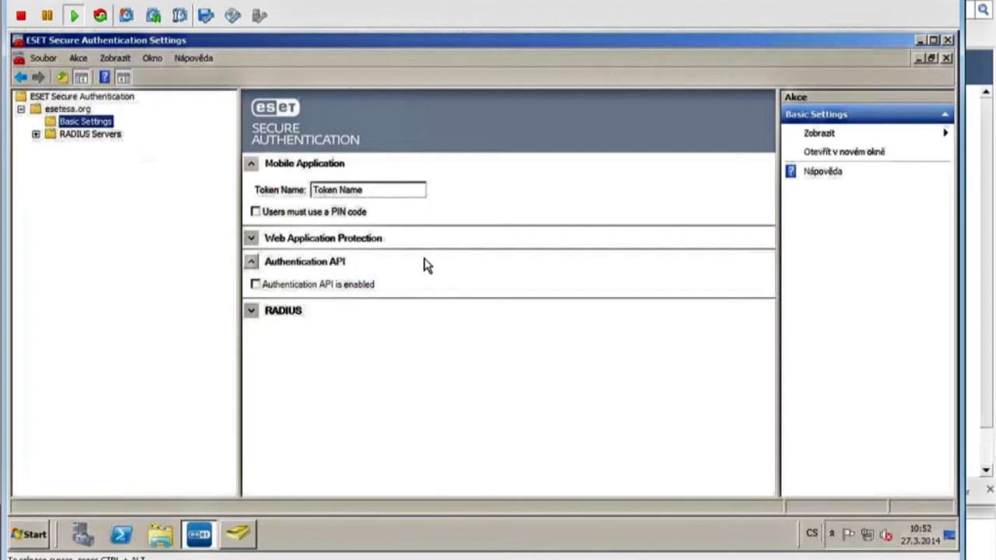
Change the mobile token name to 'eset cz' and require users to use a PIN code.
left_click_drag(396, 191, 306, 187)
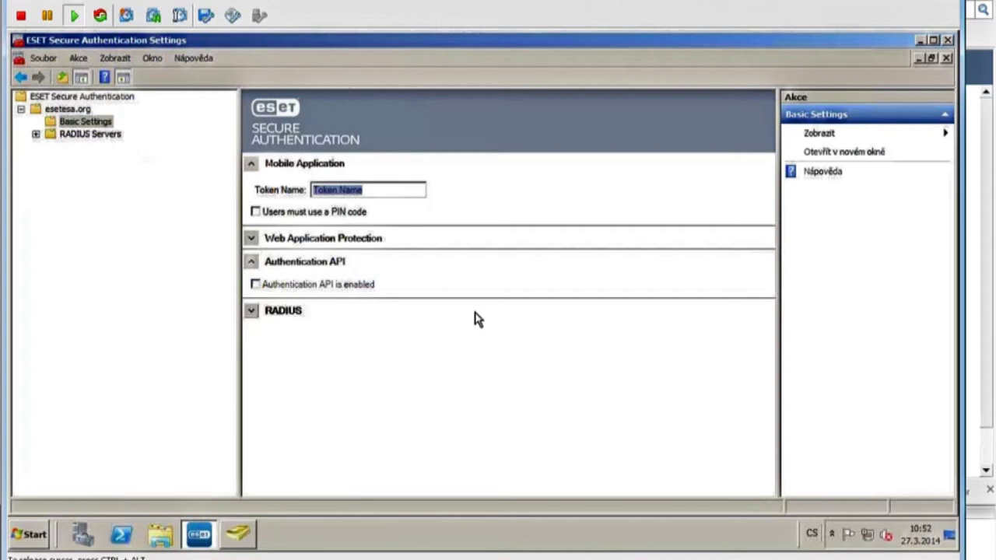
key("Delete")
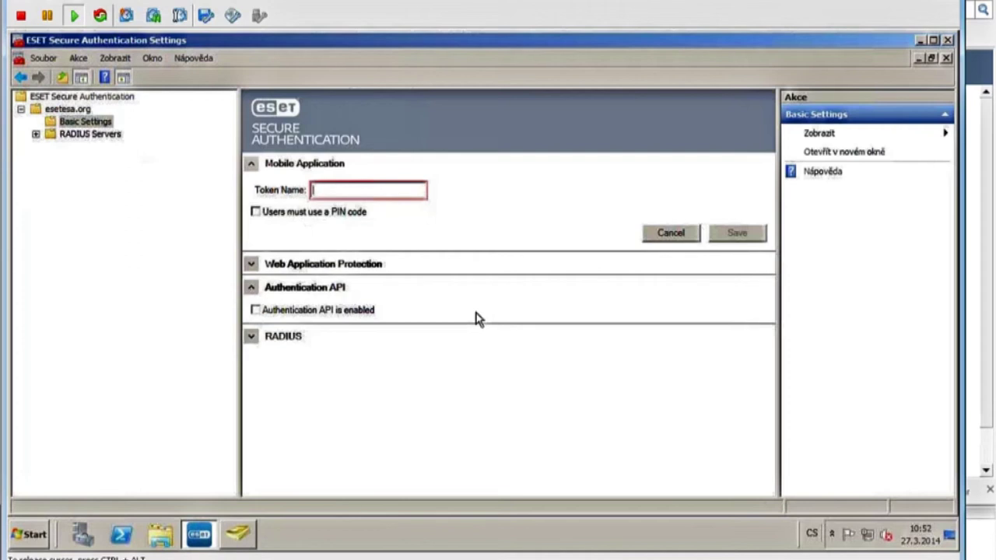
type("eset")
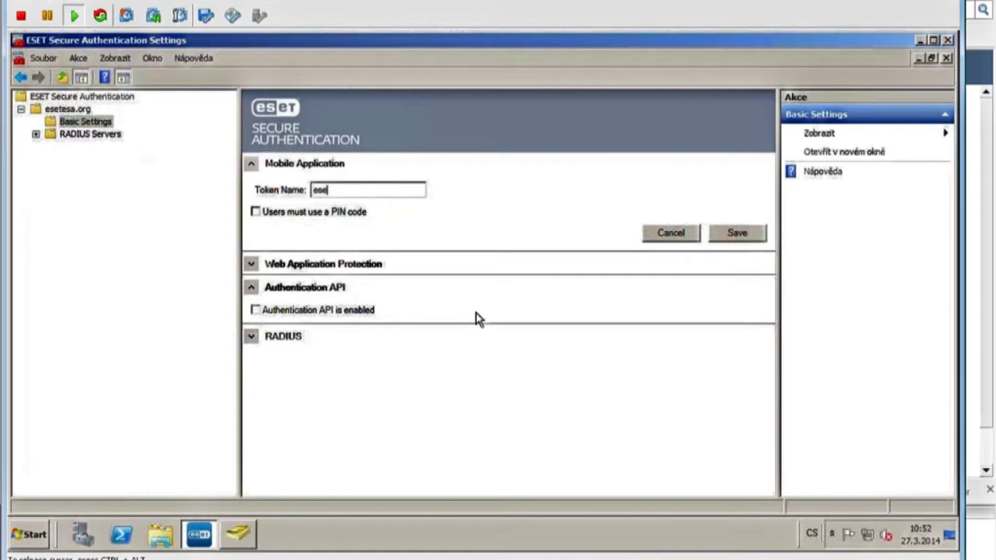
type(" cz")
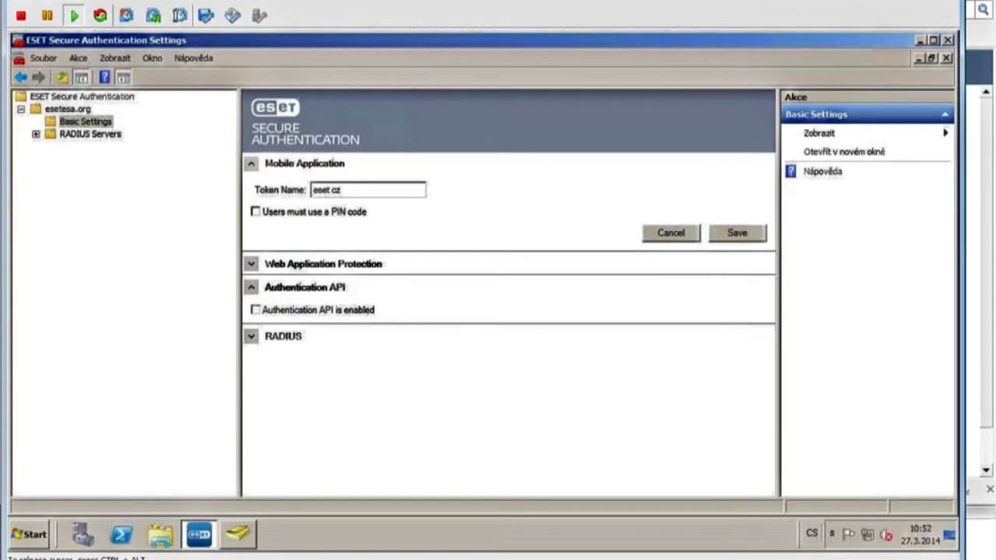
left_click(256, 213)
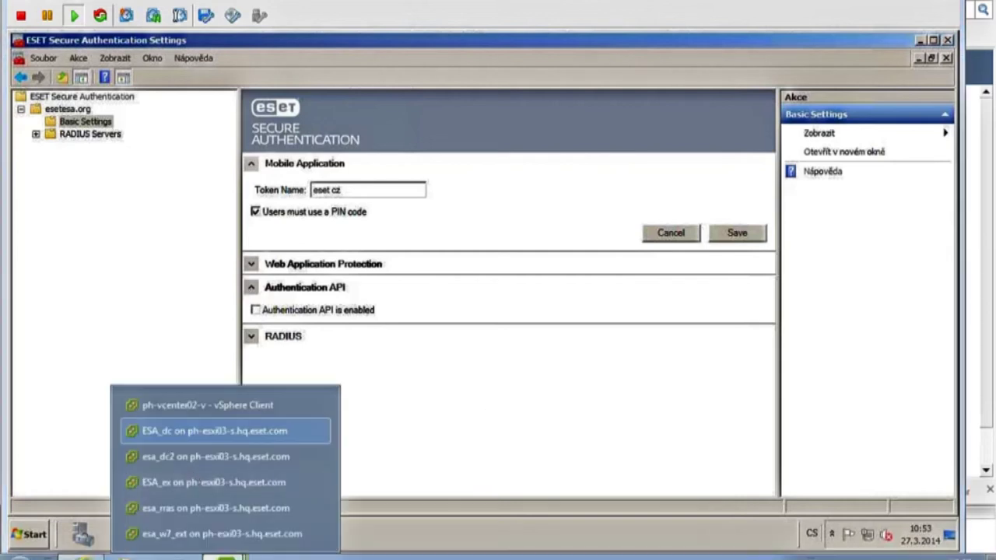
On another VM's console, relaunch the esa2_enu installer and allow it past the run warning.
left_click(191, 461)
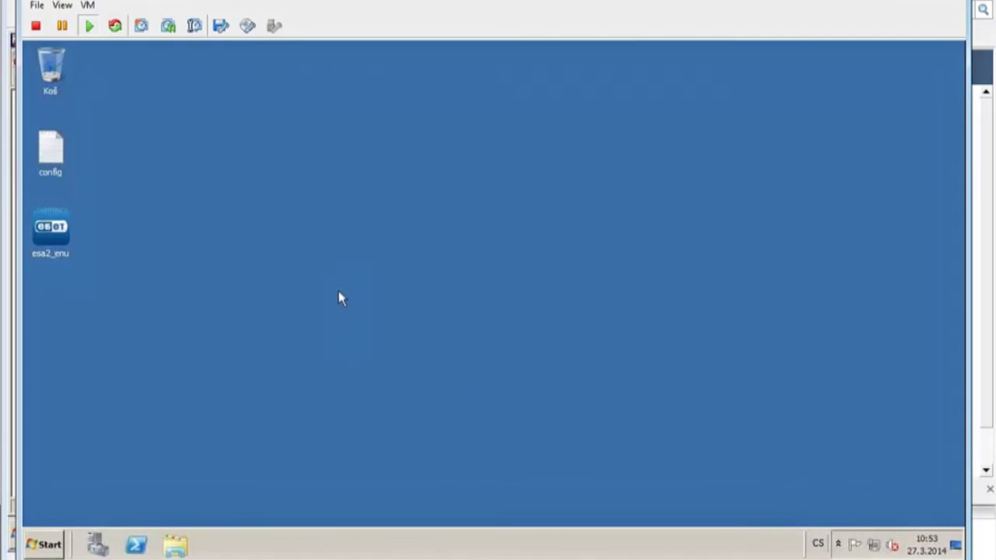
double_click(54, 230)
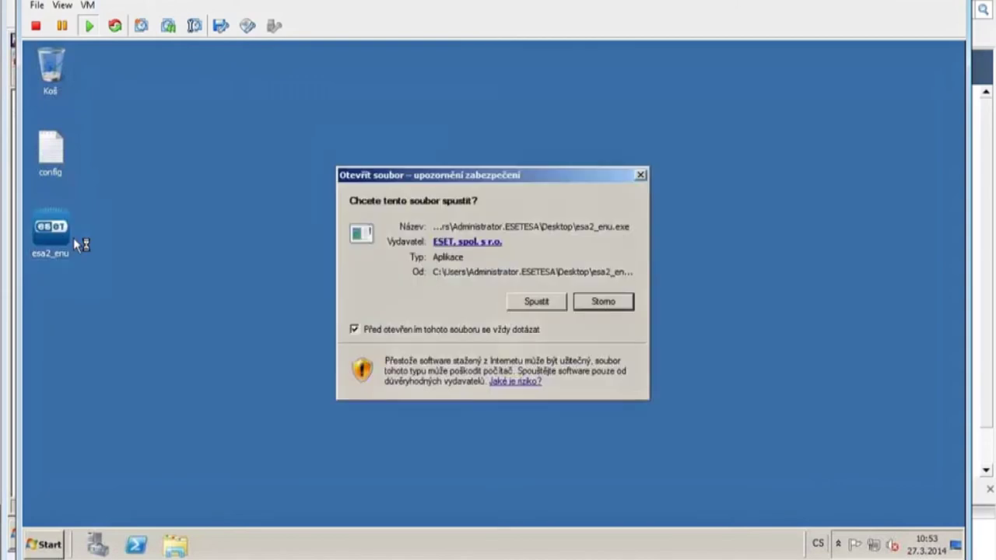
left_click(534, 298)
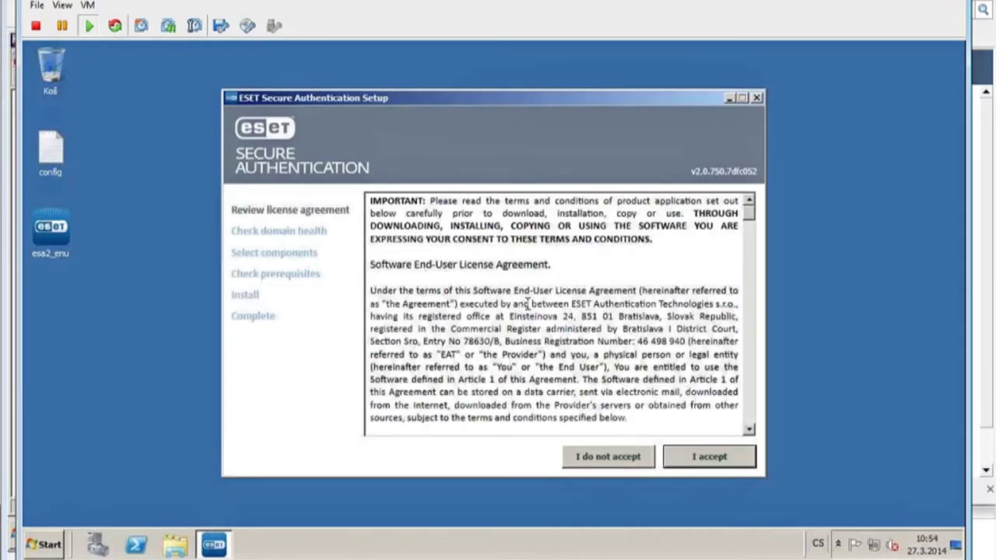
Accept the licence, add Management Tools to the components, install, and close the finished setup.
left_click(717, 462)
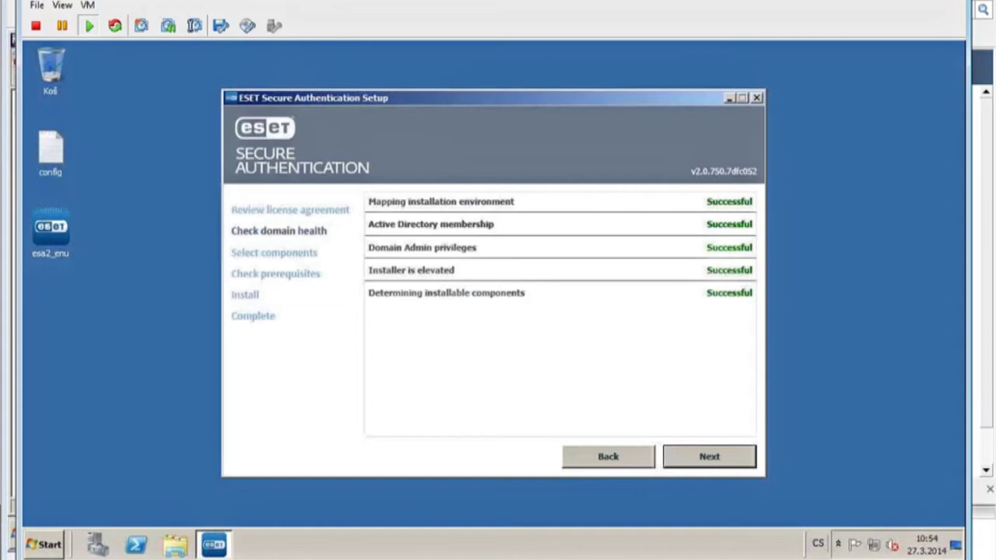
left_click(715, 463)
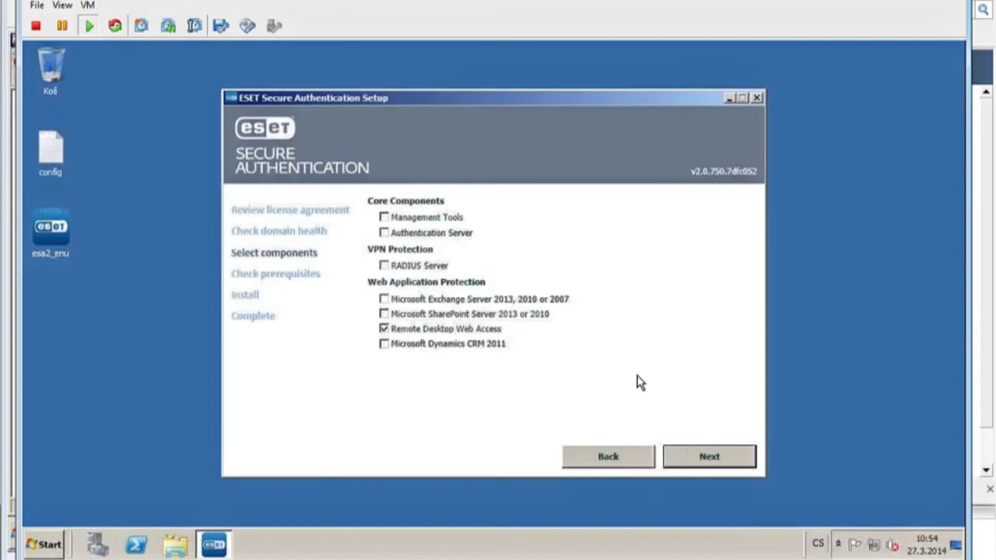
left_click(384, 218)
left_click(710, 461)
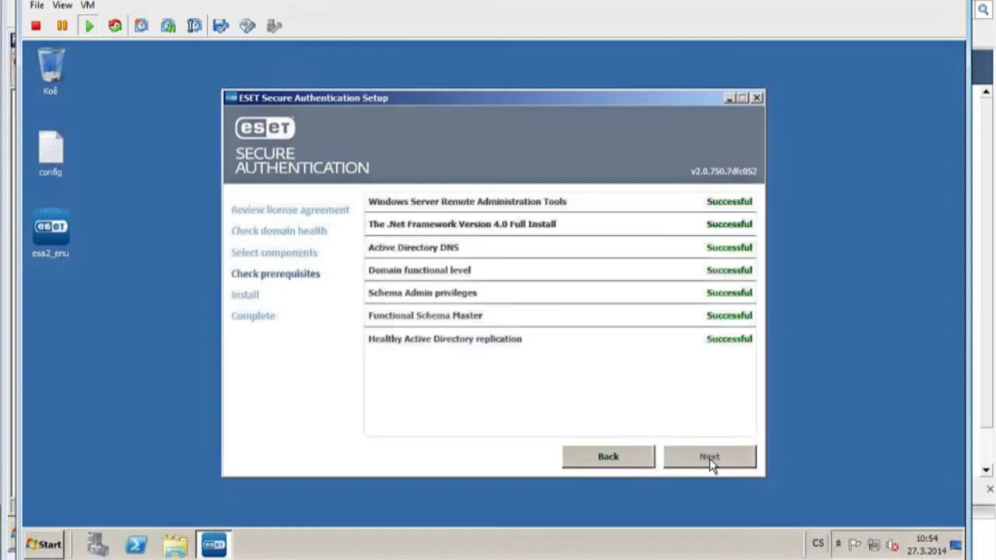
left_click(710, 459)
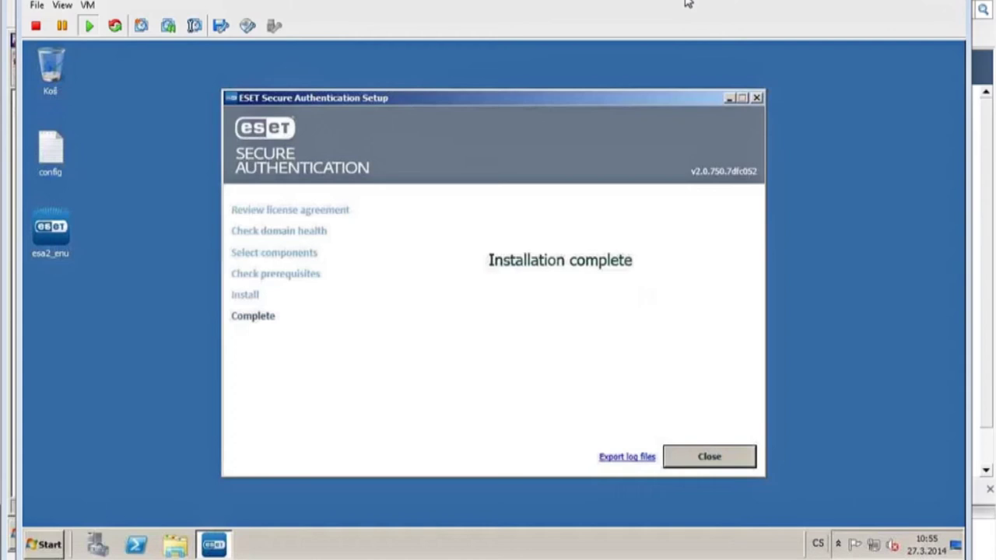
left_click(717, 461)
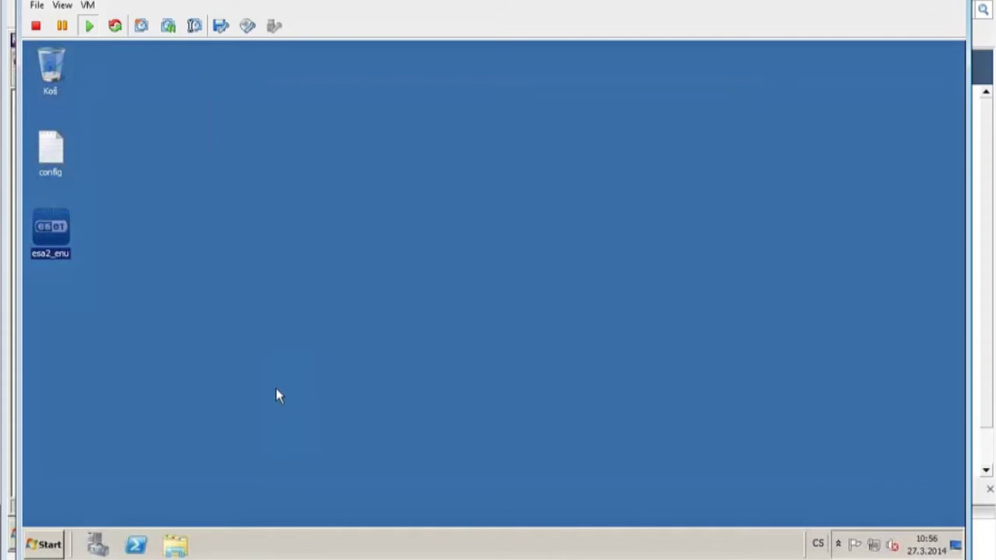
Launch RD Web Access Configuration from Administrative Tools and continue past the certificate error.
left_click(47, 544)
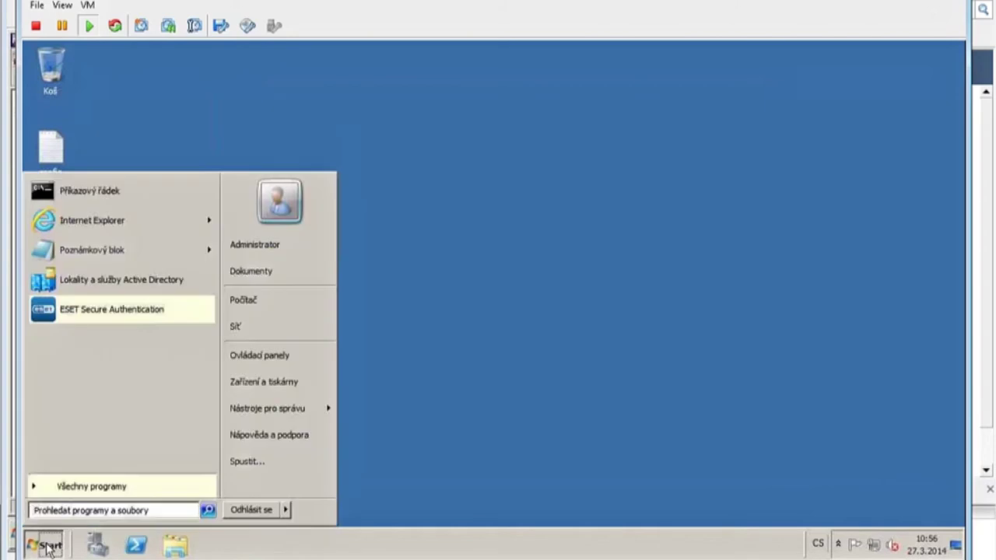
left_click(62, 485)
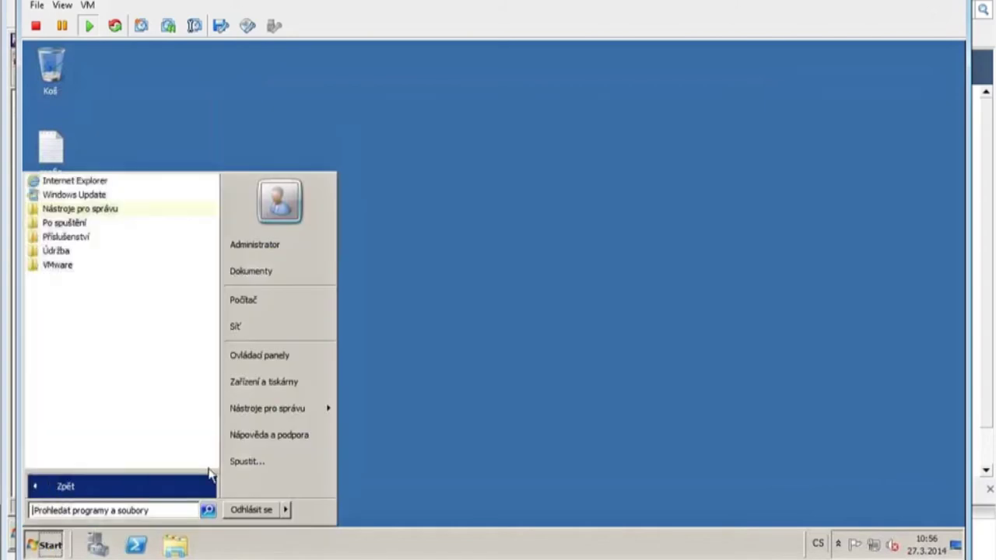
left_click(329, 411)
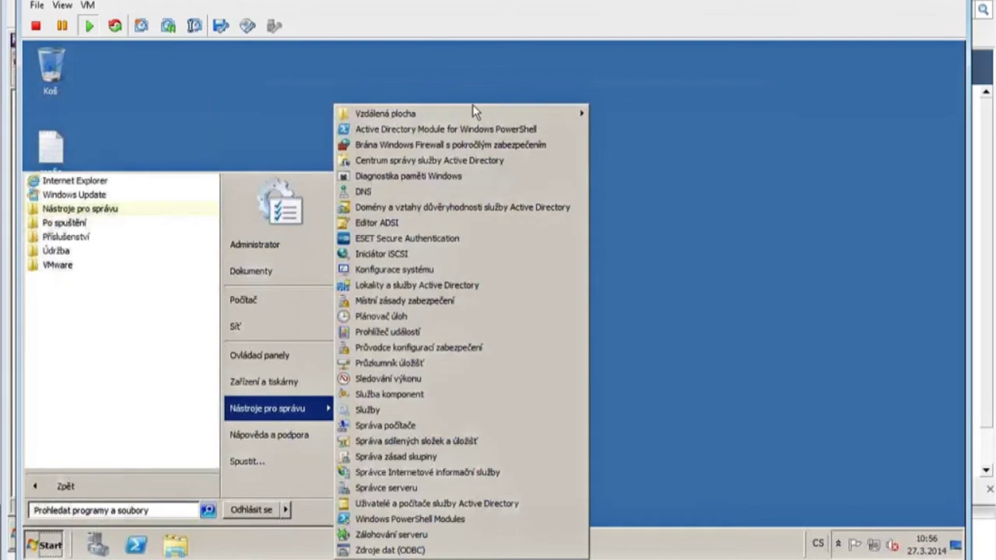
mouse_move(477, 114)
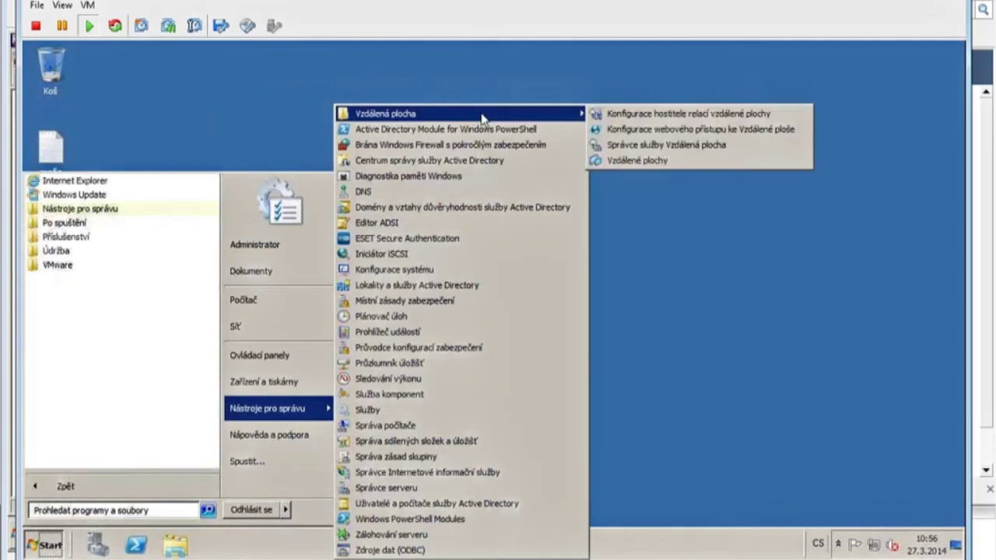
left_click(703, 135)
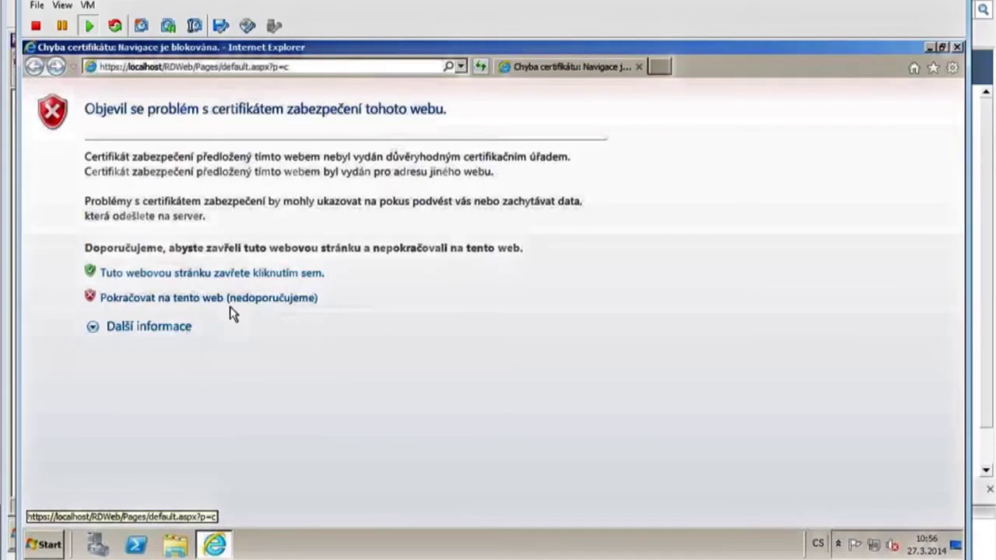
left_click(230, 303)
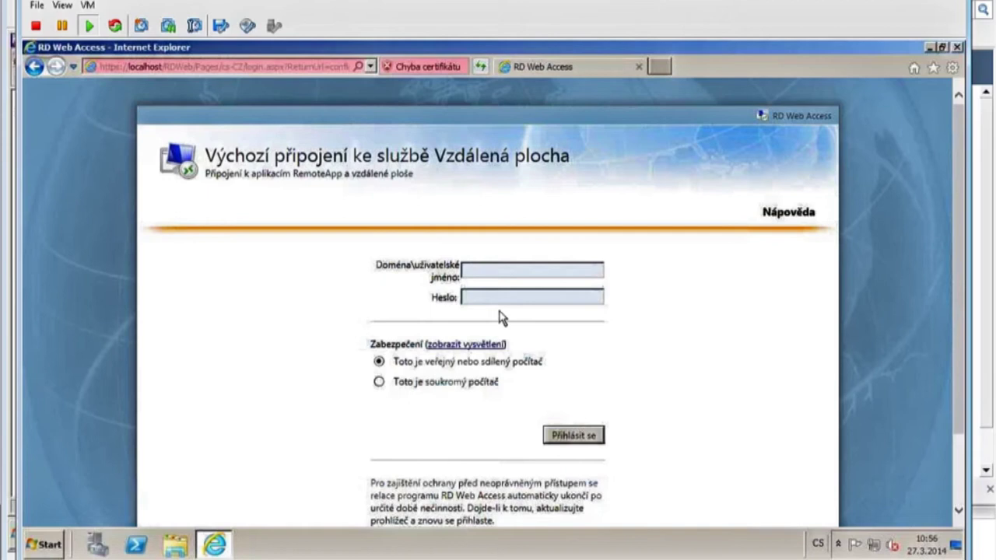
left_click(506, 272)
Select the administrator account name in the desktop config notes file, then close Notepad.
left_click(930, 49)
double_click(70, 134)
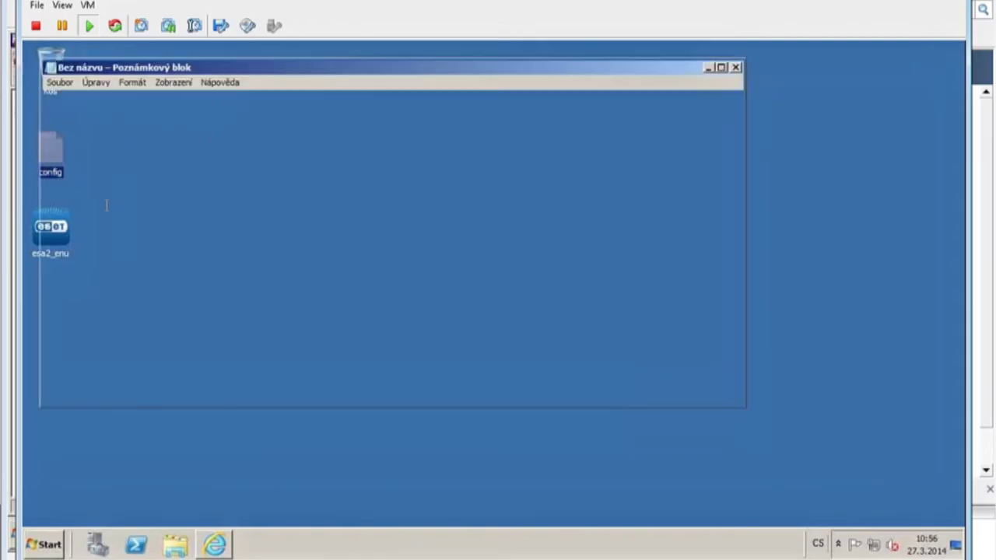
left_click_drag(177, 280, 44, 280)
key("ctrl+c")
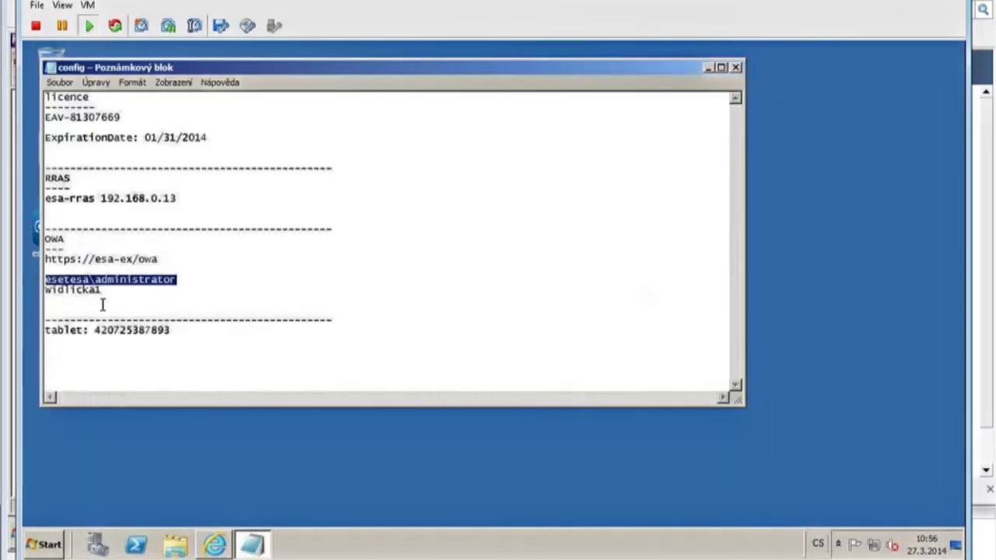
left_click(736, 68)
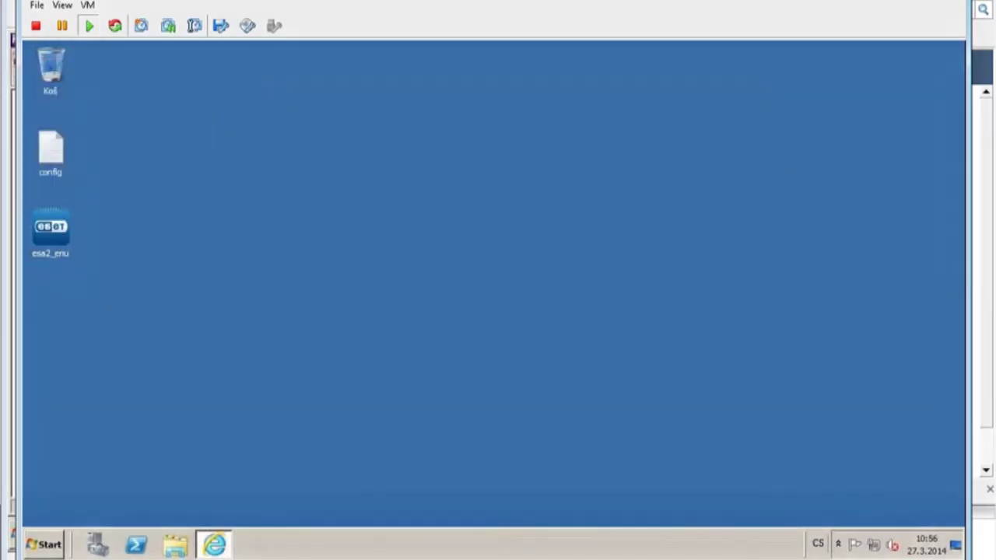
Sign in to RD Web Access with the domain administrator username and password.
left_click(214, 544)
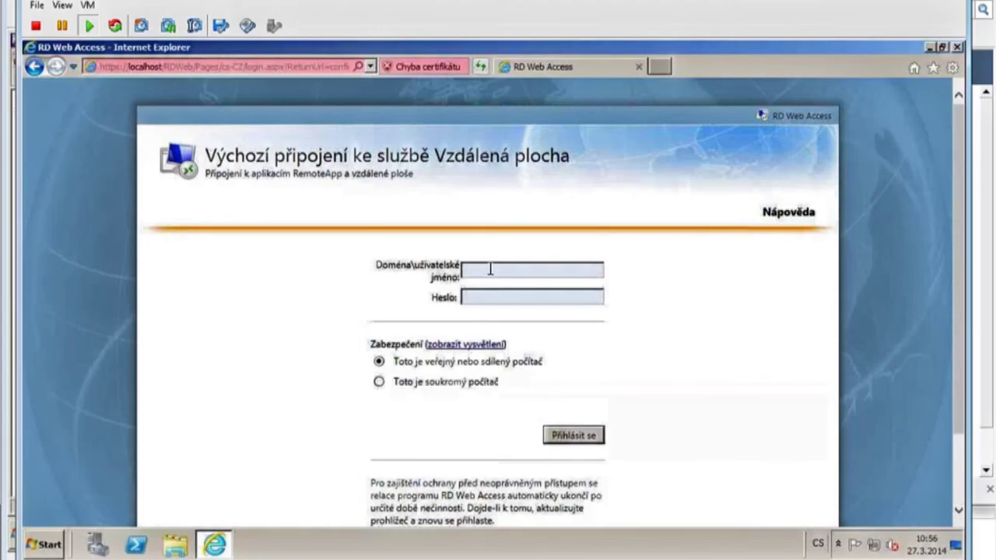
key("ctrl+v")
key("Tab")
type("*********")
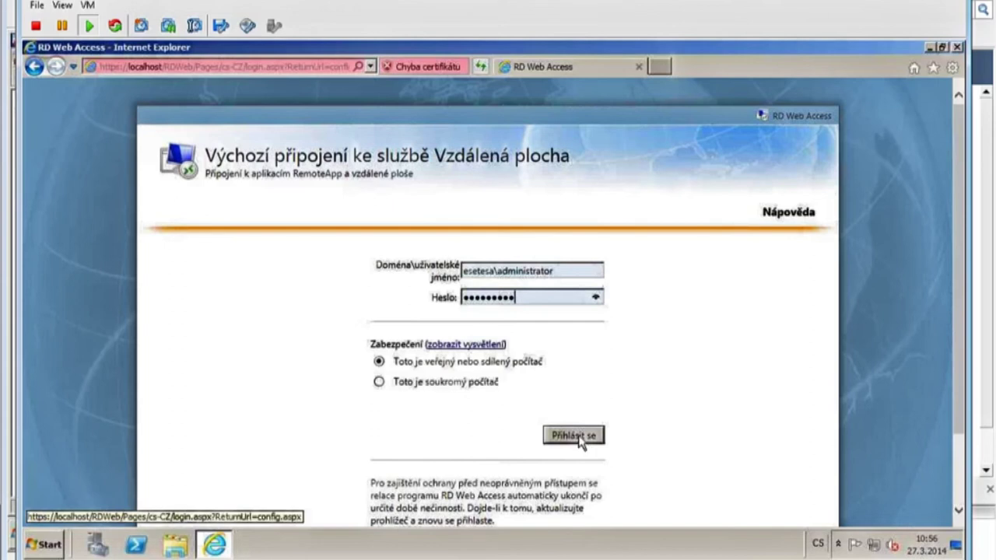
left_click(576, 436)
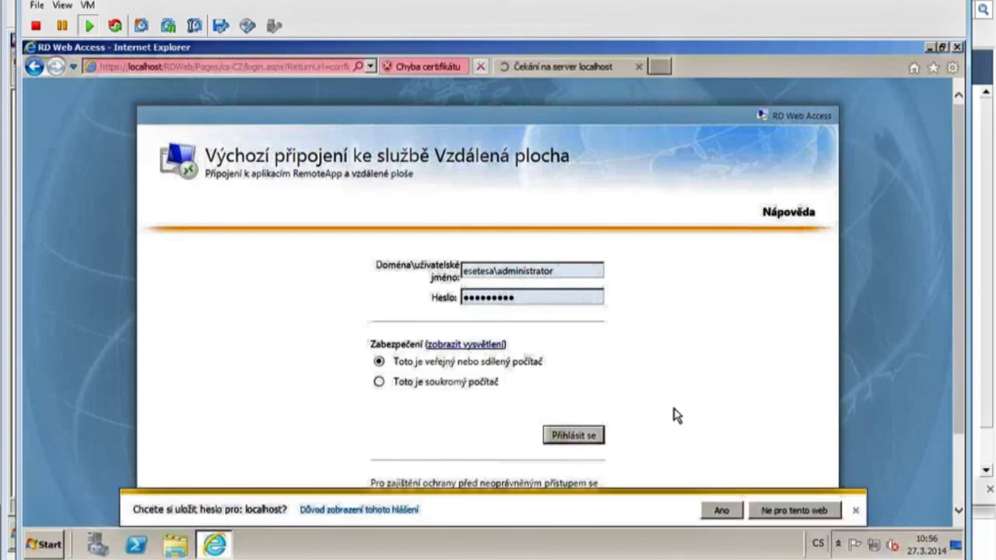
left_click(855, 510)
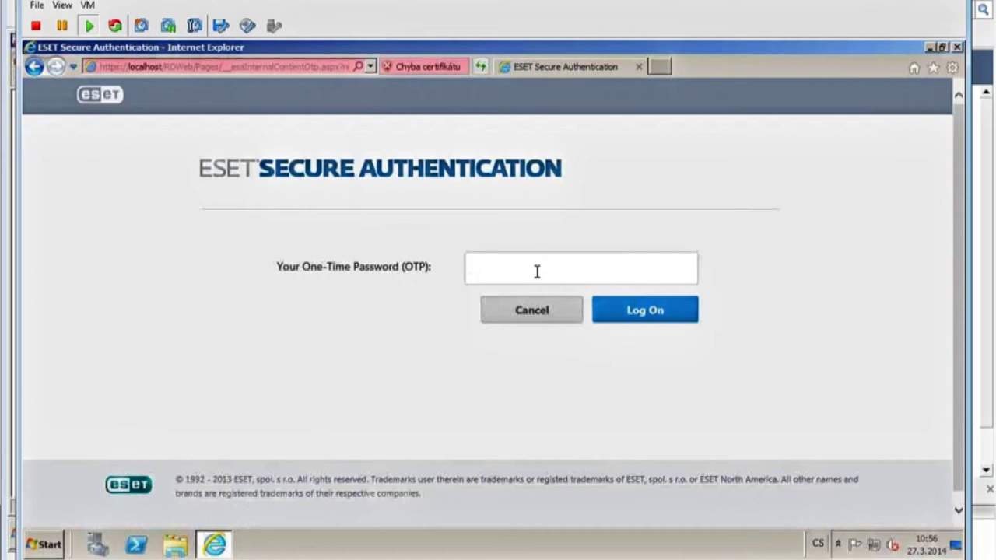
Enter the one-time password to complete the RD Web Access sign-in.
type("827000")
left_click(629, 312)
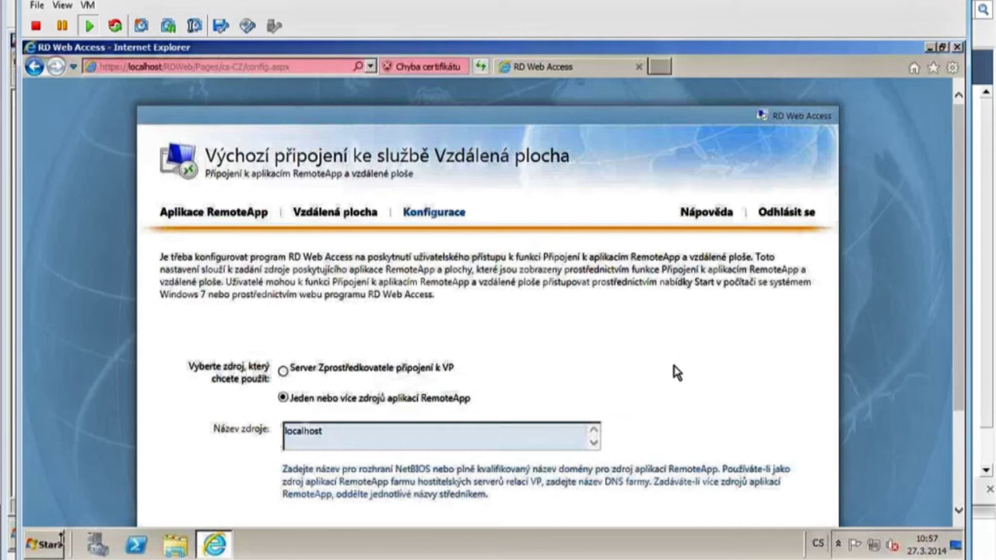
left_click(46, 547)
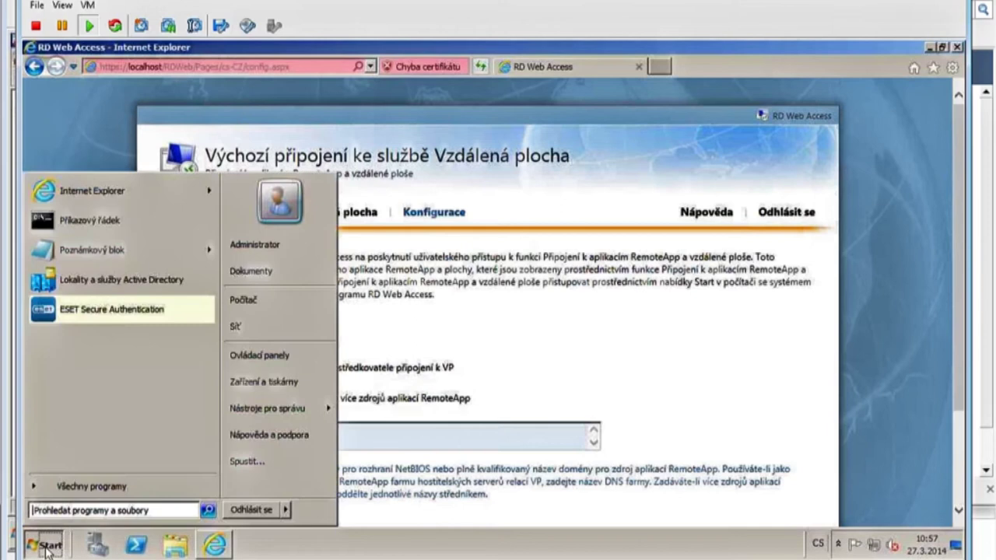
Launch the ESET Secure Authentication console and expand the esetesa.org domain.
left_click(105, 317)
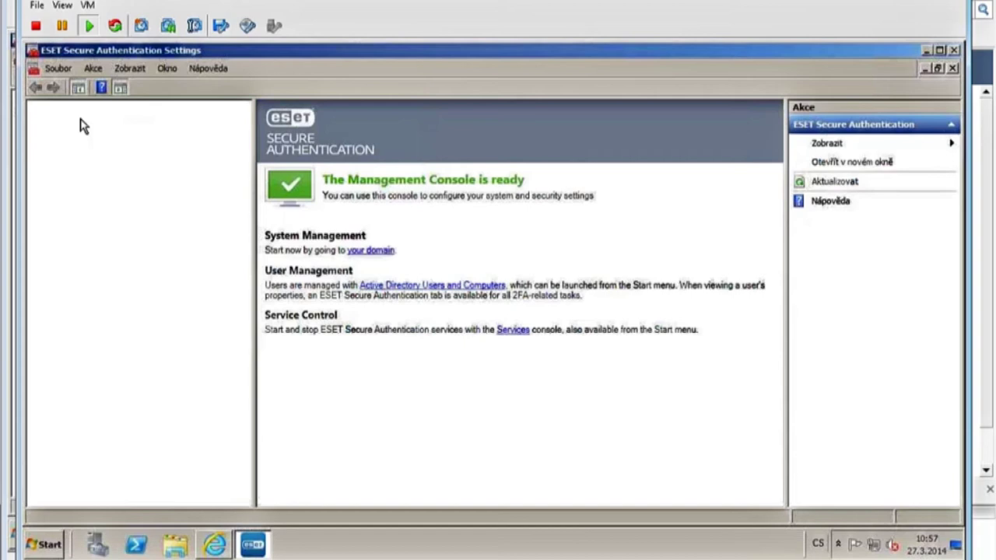
left_click(83, 119)
left_click(35, 119)
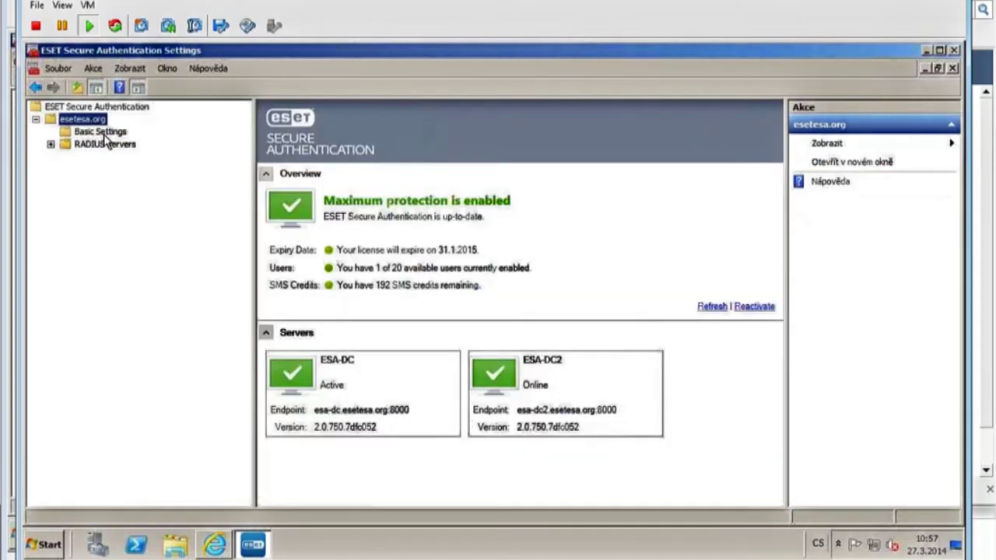
Review the Remote Desktop Web Access, OWA and ECP protection options in Basic Settings, then close the console.
left_click(104, 133)
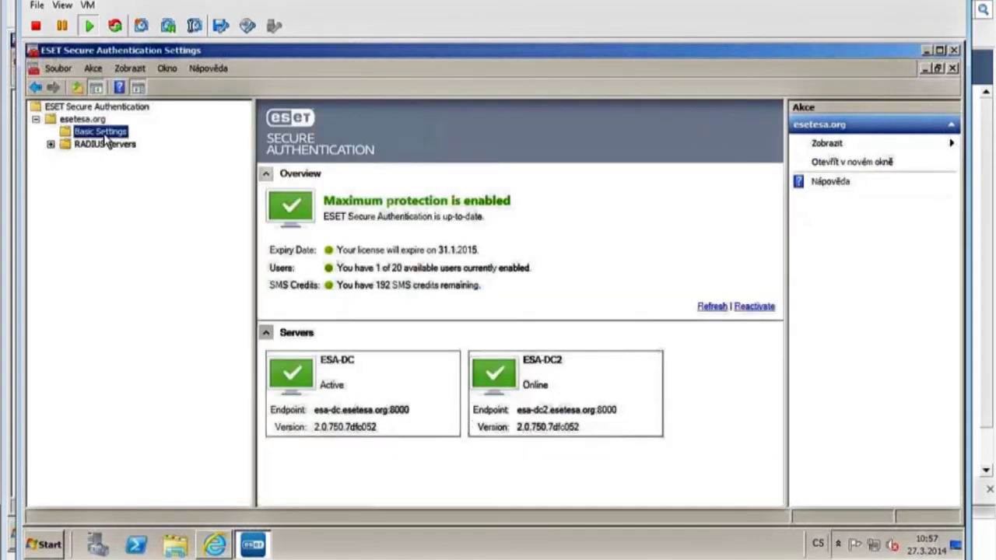
left_click(87, 120)
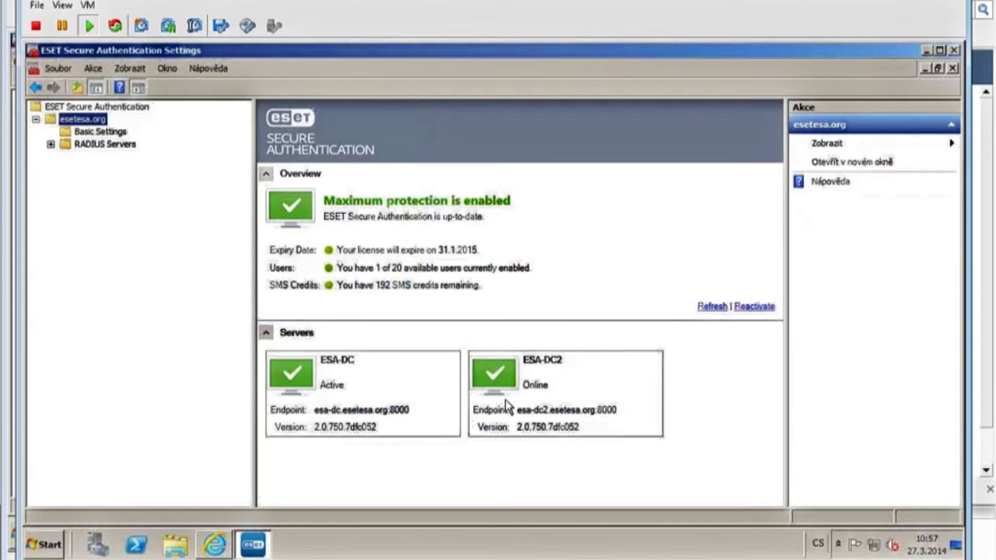
left_click(101, 132)
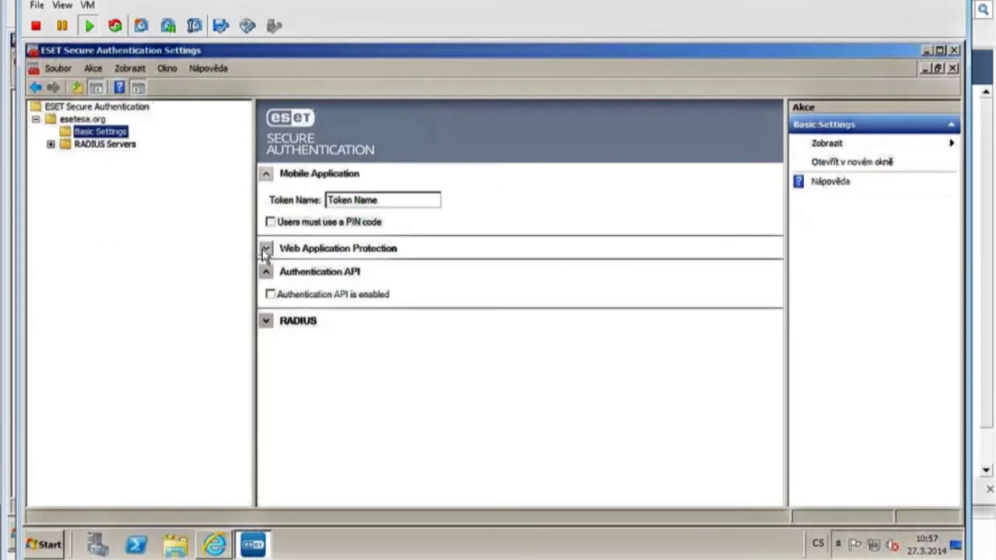
left_click(265, 249)
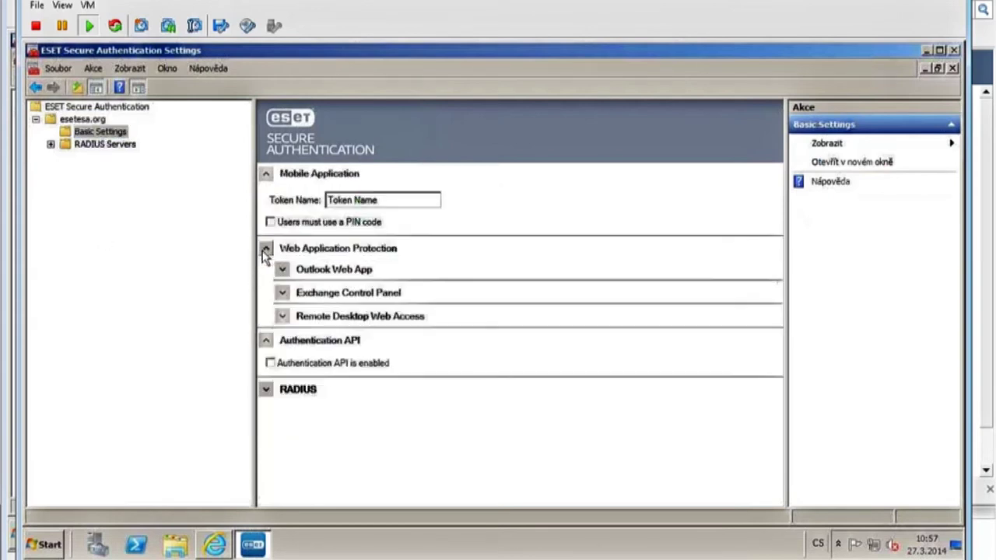
left_click(282, 316)
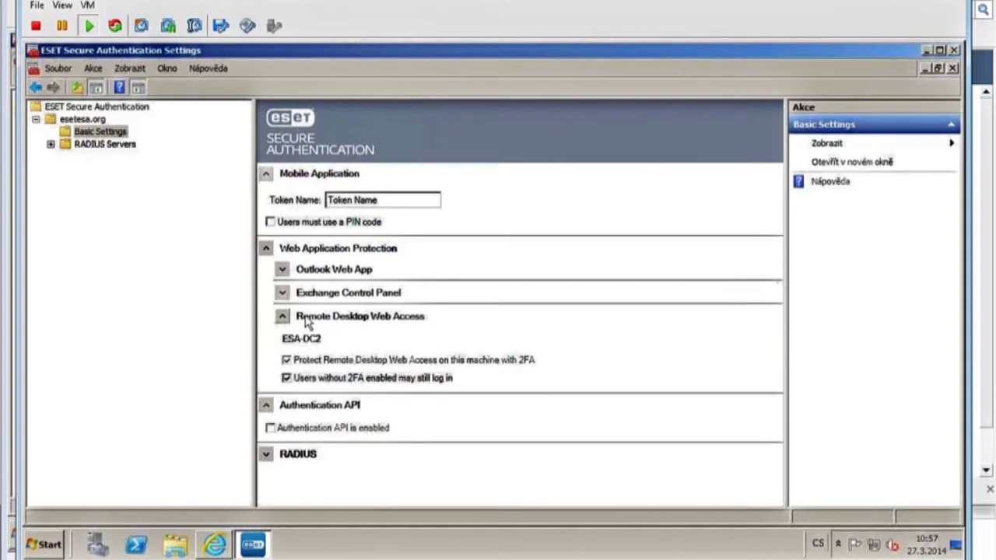
left_click(282, 292)
left_click(282, 269)
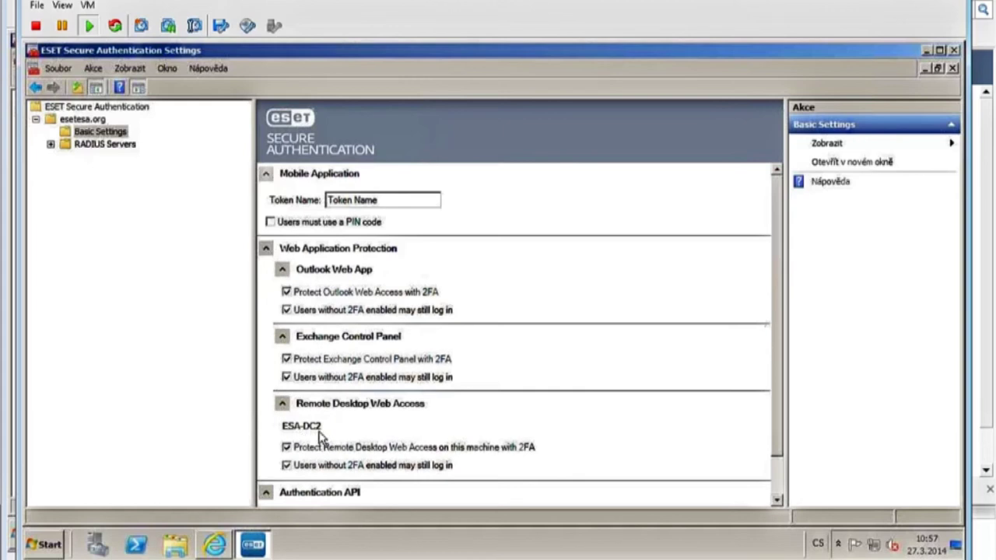
left_click(282, 336)
left_click(281, 269)
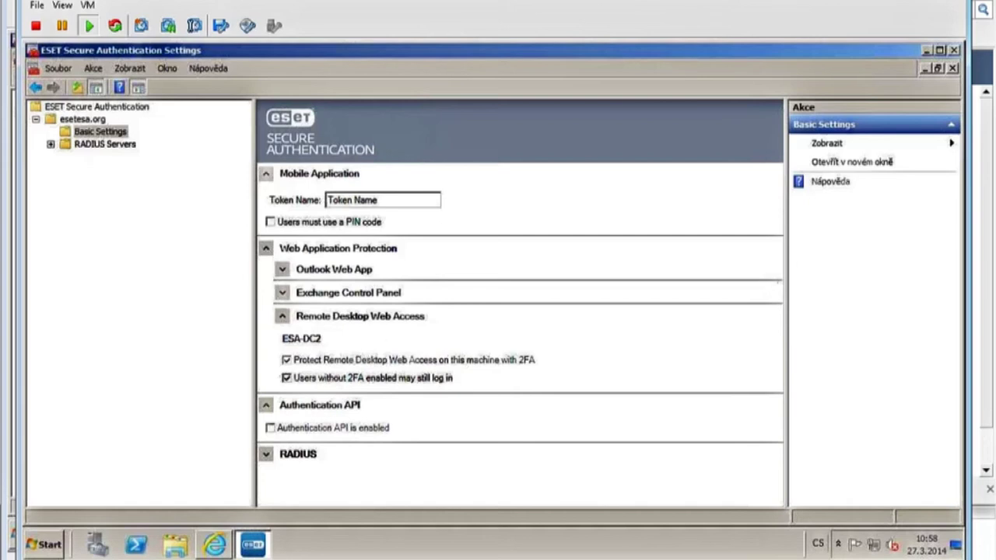
left_click(956, 50)
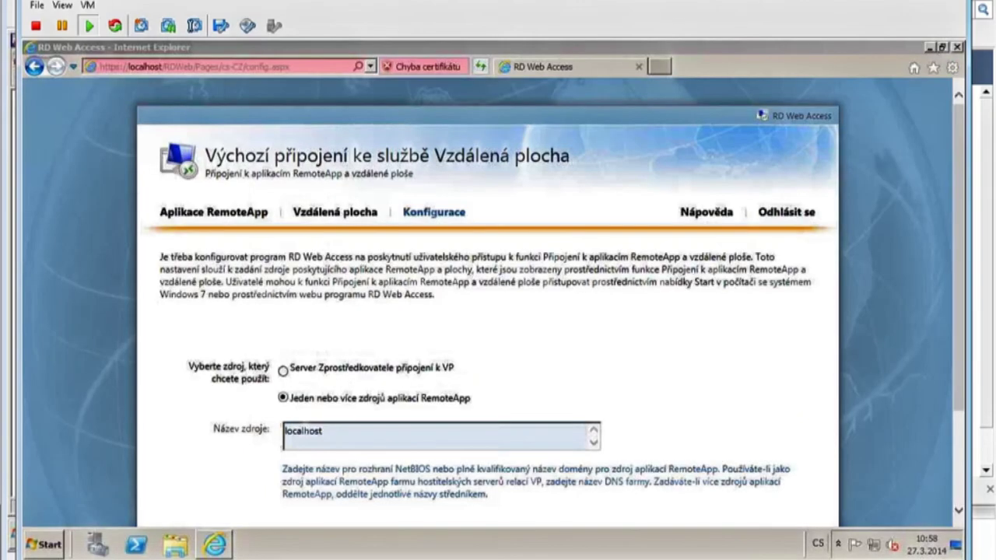
On the Exchange VM, run esa2_enu, accept the licence and pass the domain health checks.
mouse_move(230, 556)
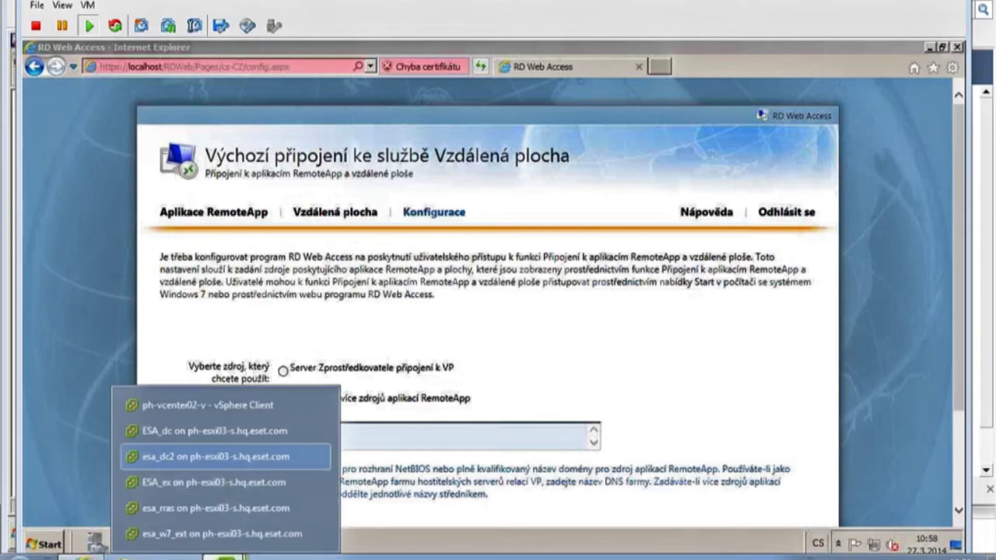
left_click(225, 473)
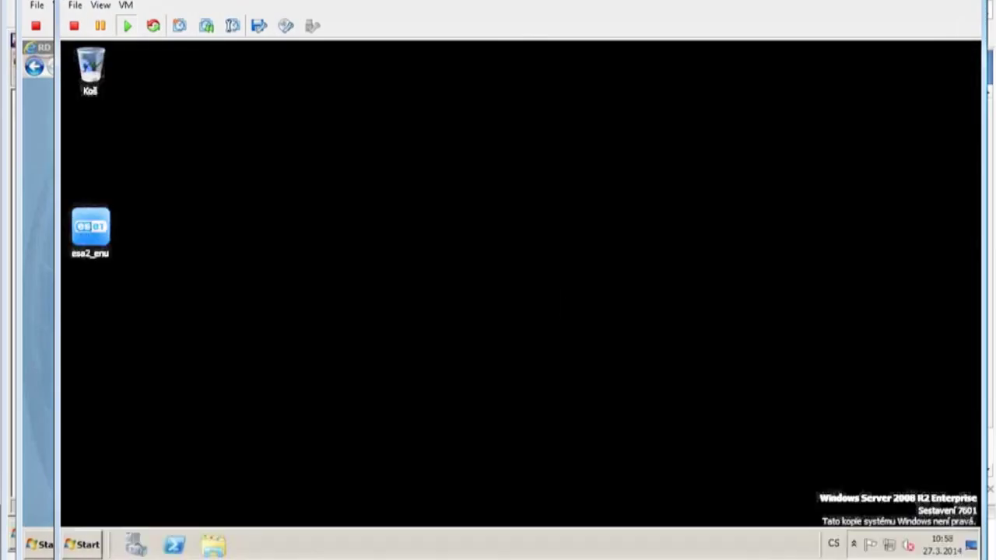
double_click(91, 228)
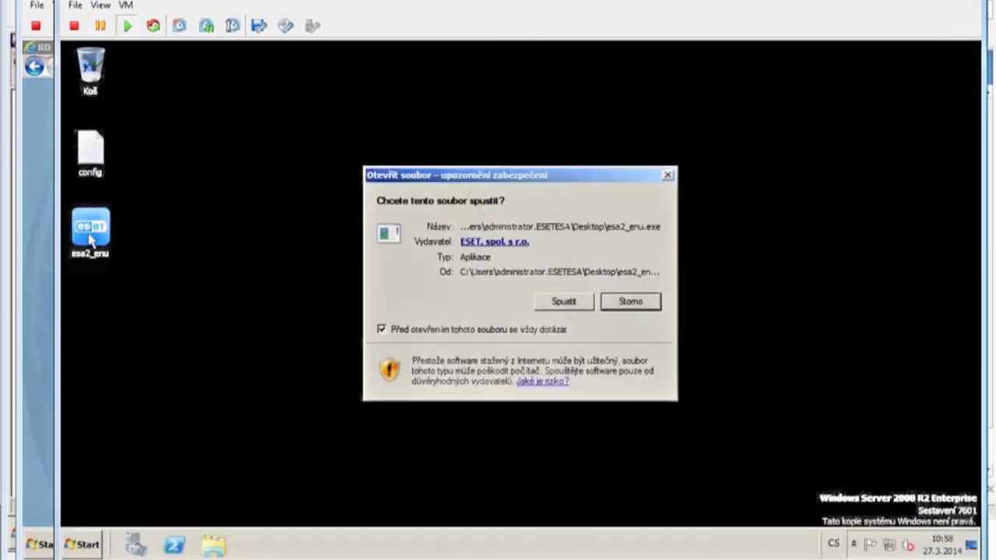
left_click(565, 303)
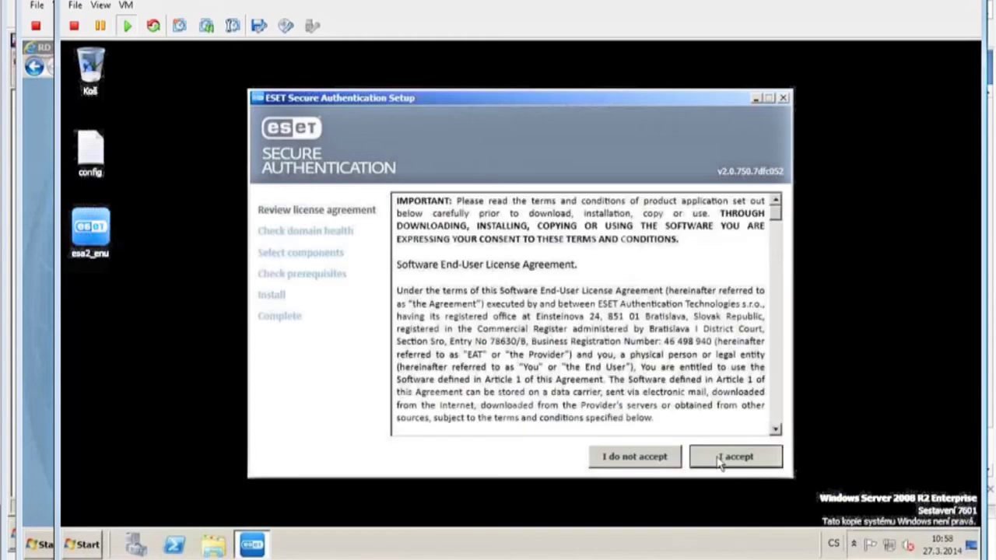
left_click(733, 455)
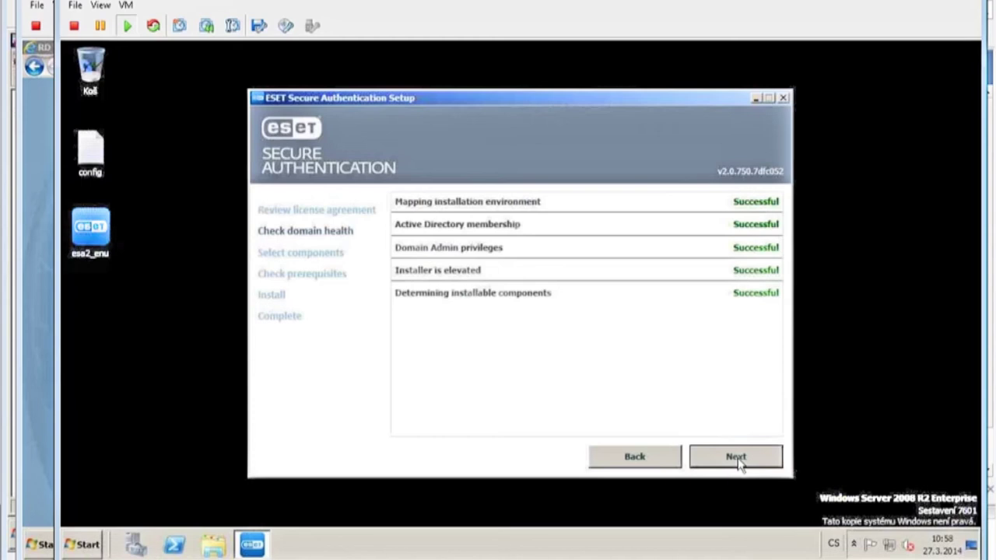
left_click(736, 457)
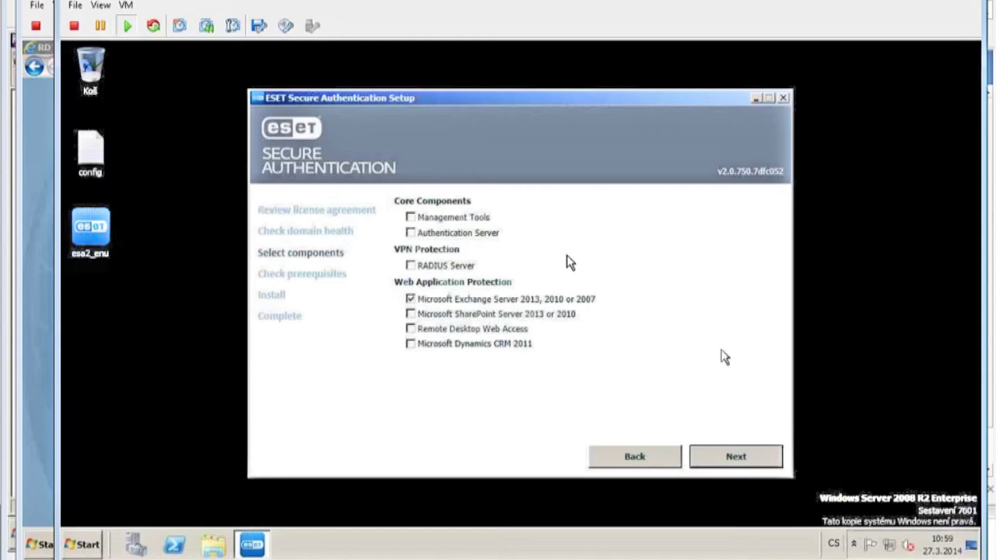
Install the Microsoft Exchange Server component and close setup when finished.
left_click(739, 461)
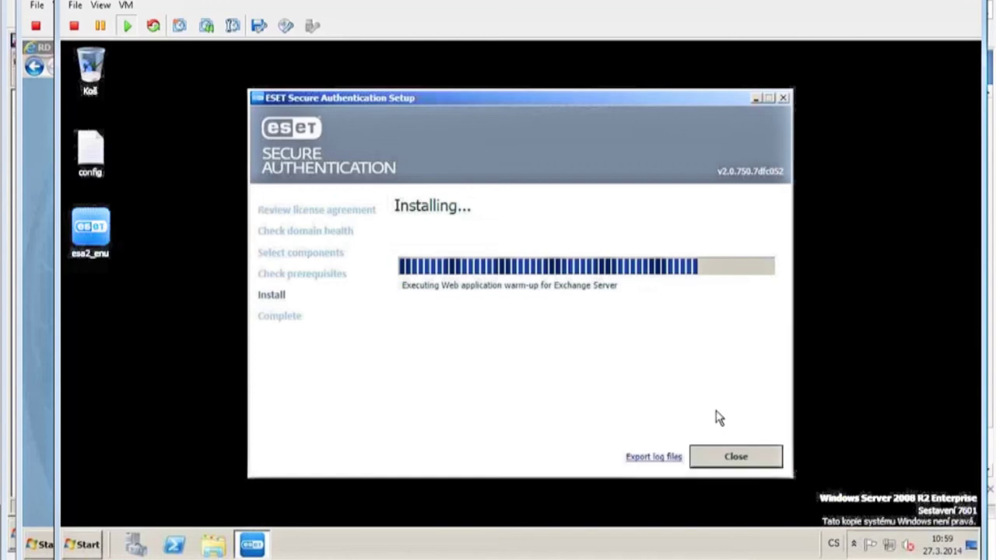
left_click(736, 458)
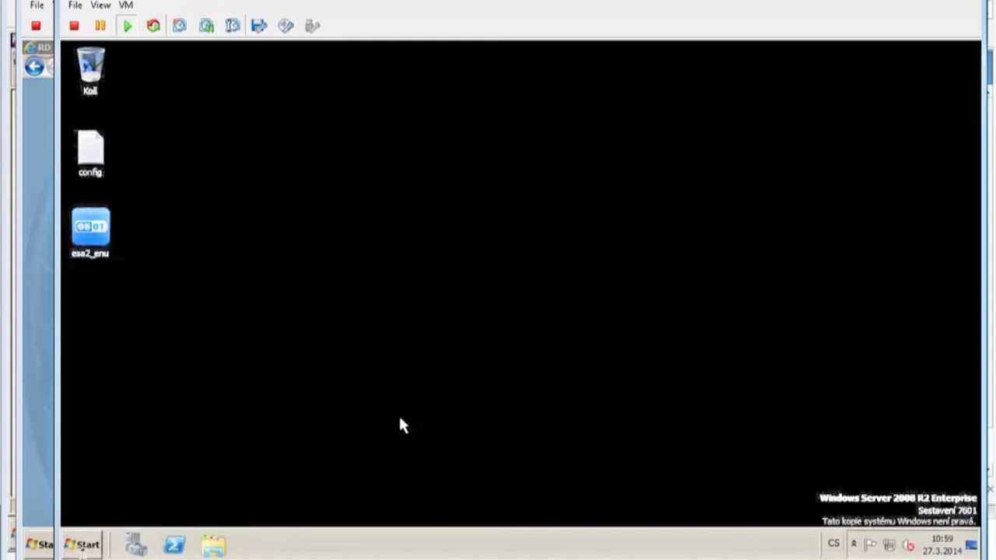
left_click(89, 546)
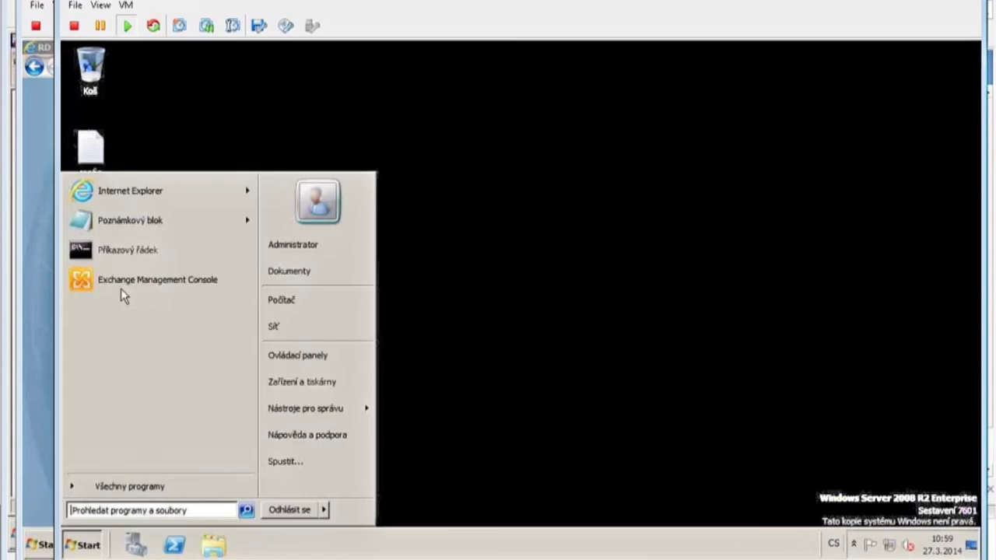
left_click(128, 192)
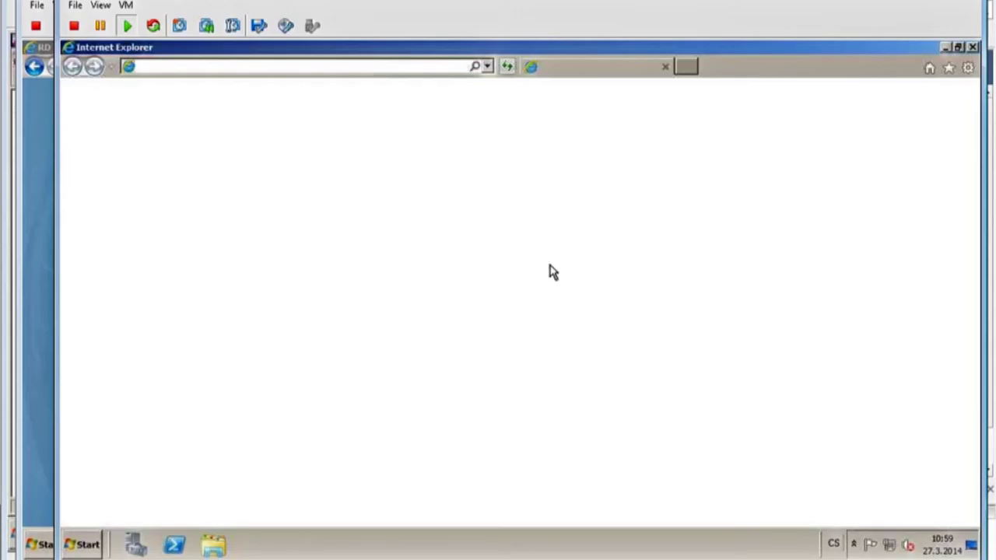
left_click(488, 68)
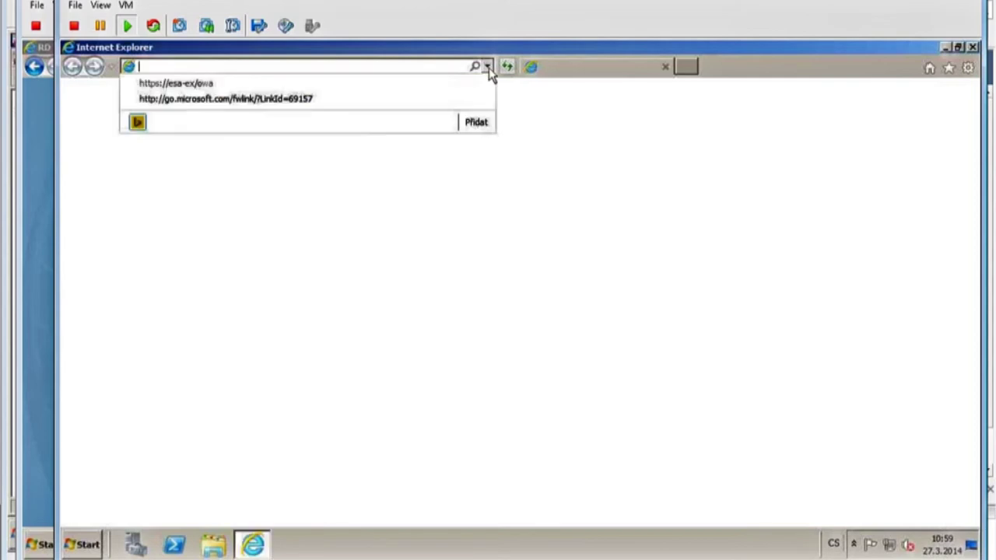
left_click(217, 82)
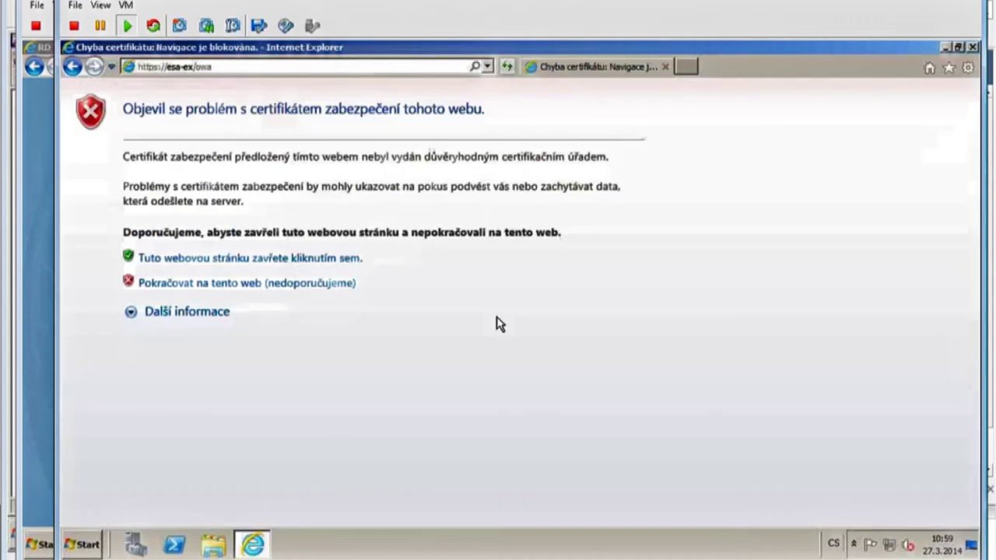
left_click(314, 284)
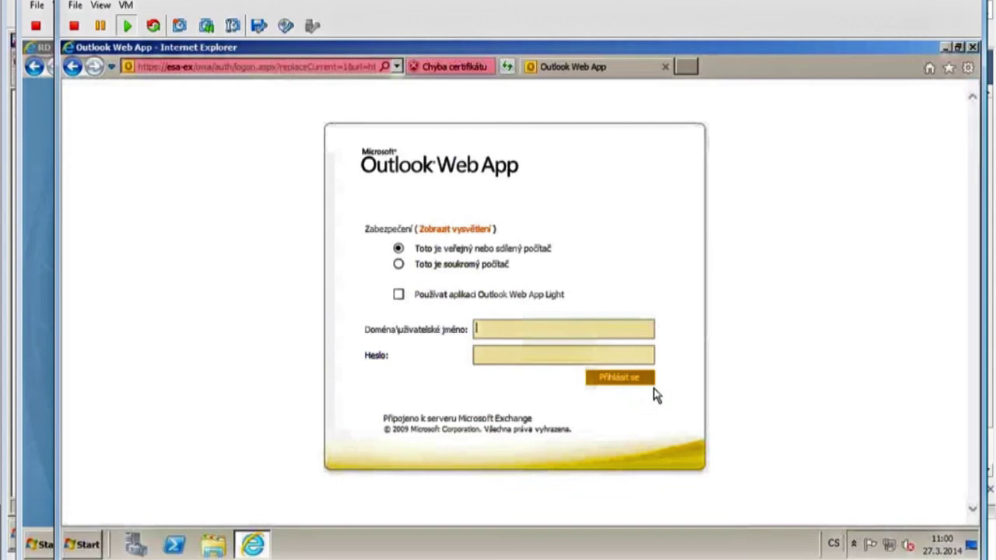
Sign in to Outlook Web App as esetesa\administrator with the account password.
type("eset")
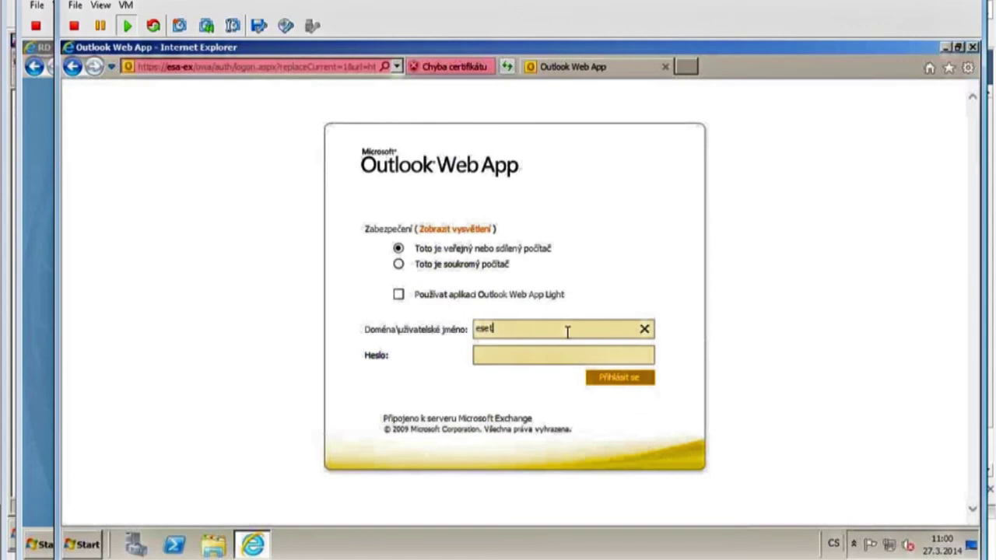
type("esa\\administrato")
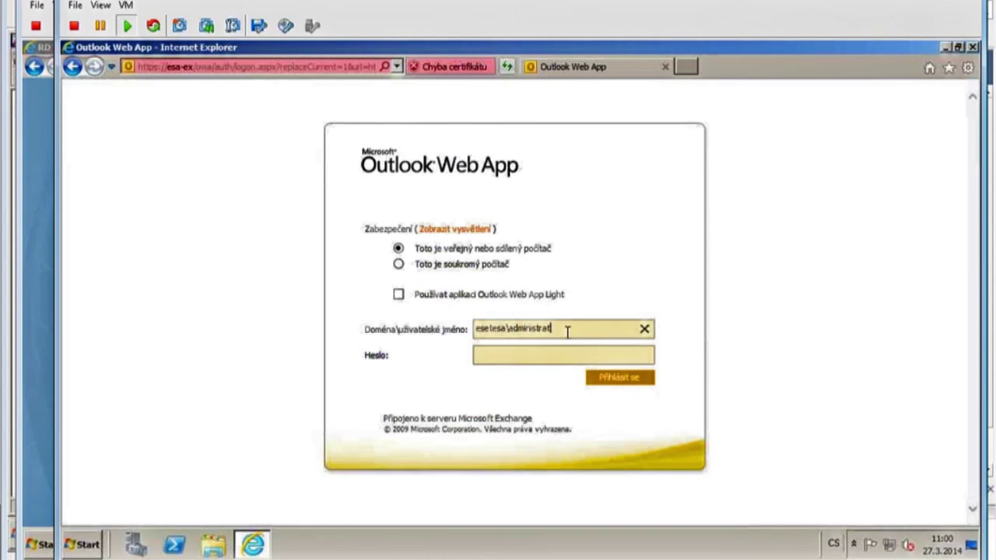
type("r")
key("Tab")
type("••••••••••")
key("Return")
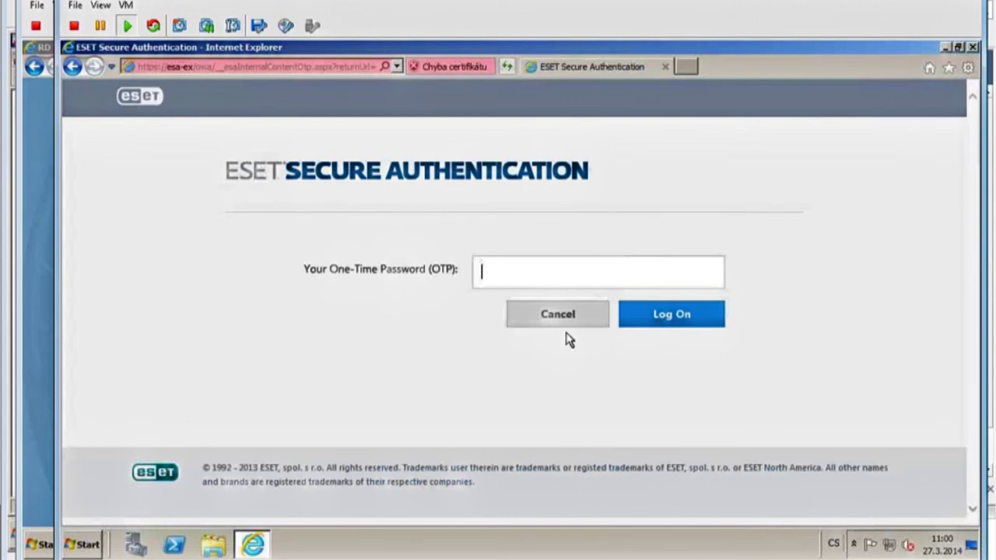
Enter the one-time password from the mobile app and log on to OWA.
type("992573")
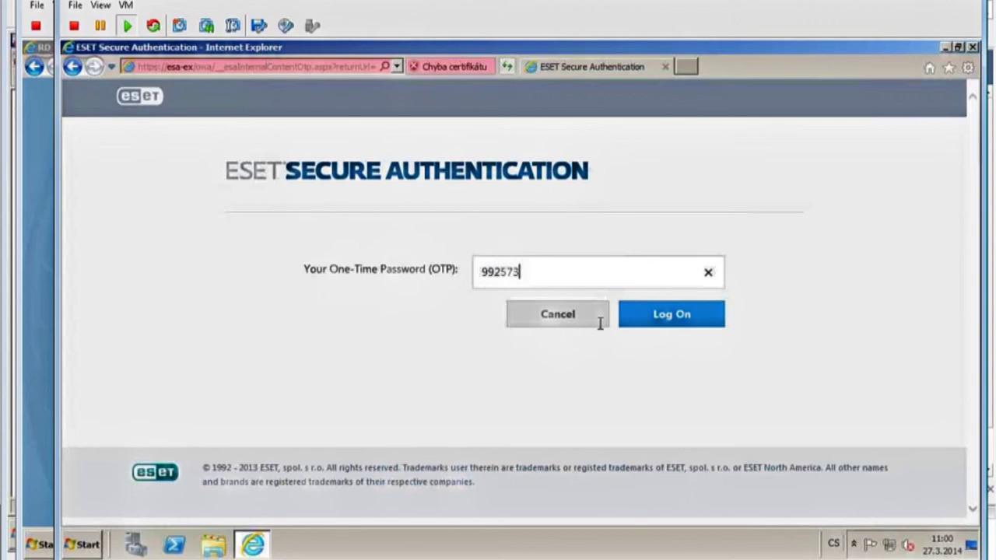
left_click(640, 318)
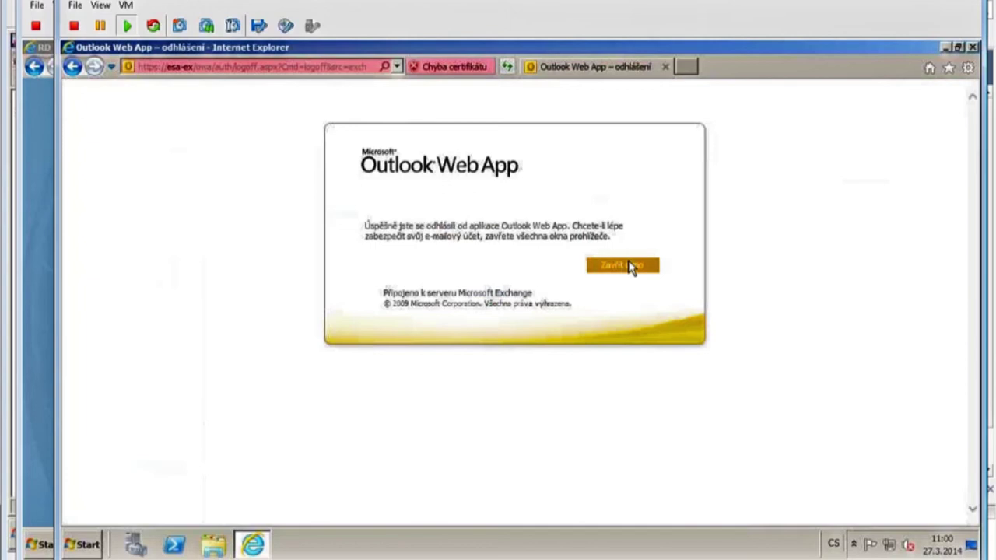
left_click(626, 264)
left_click(576, 340)
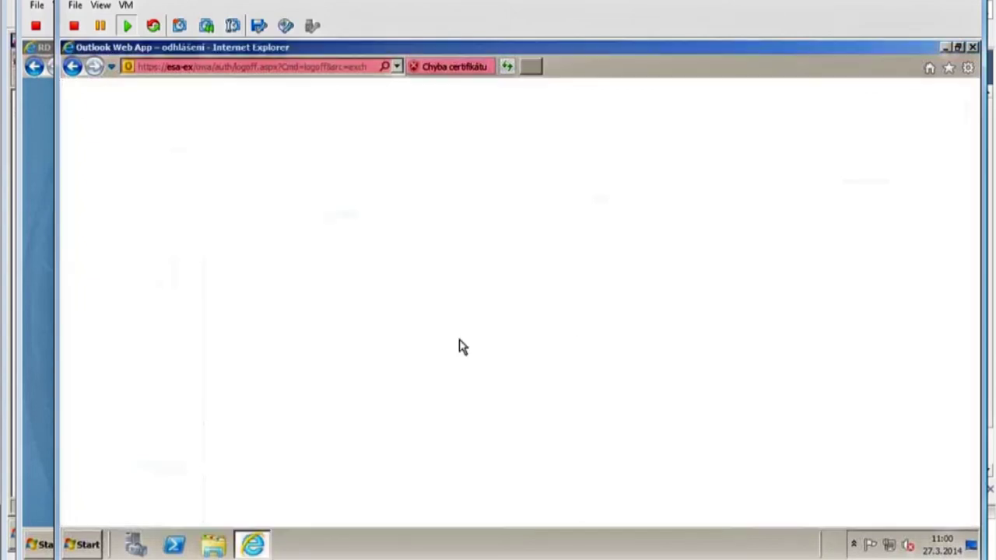
left_click(81, 546)
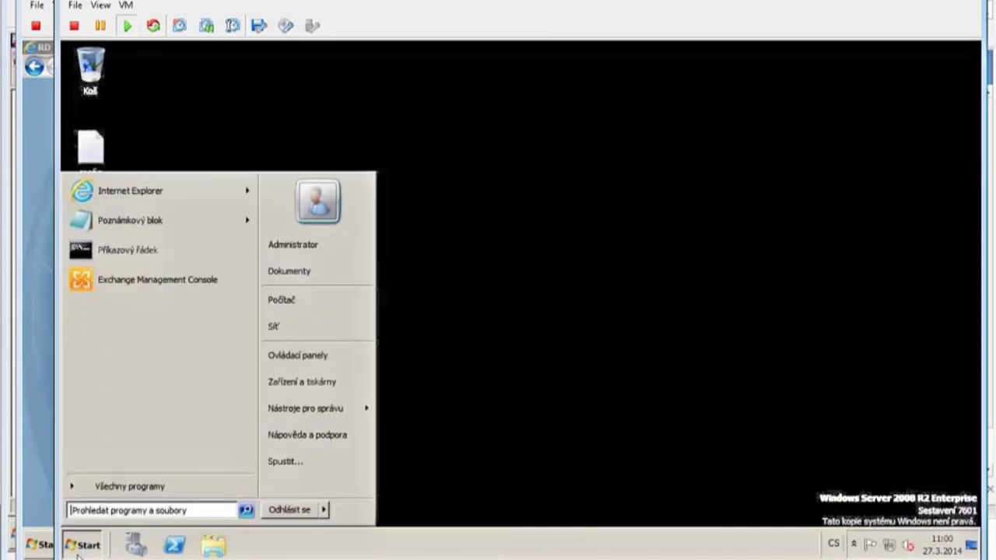
left_click(127, 193)
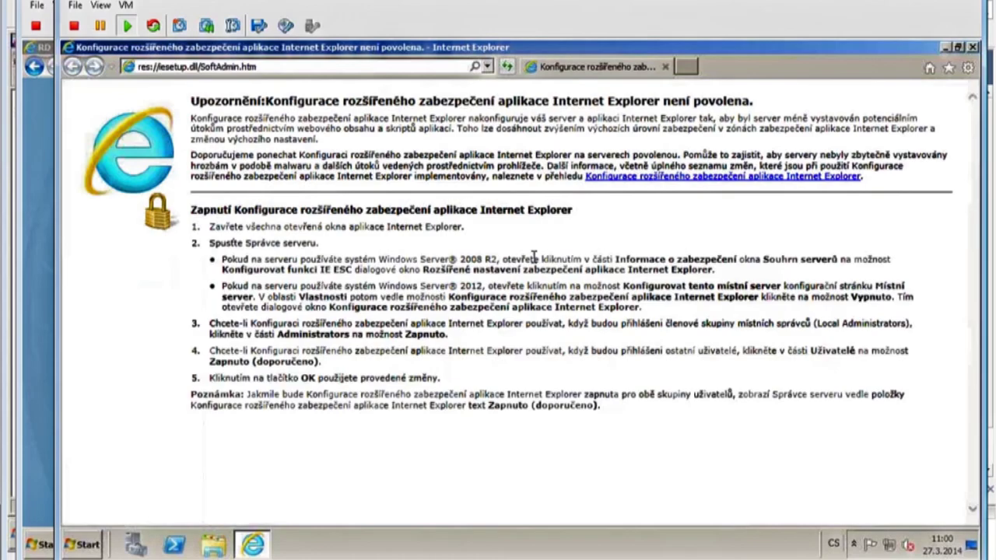
left_click(488, 67)
left_click(283, 86)
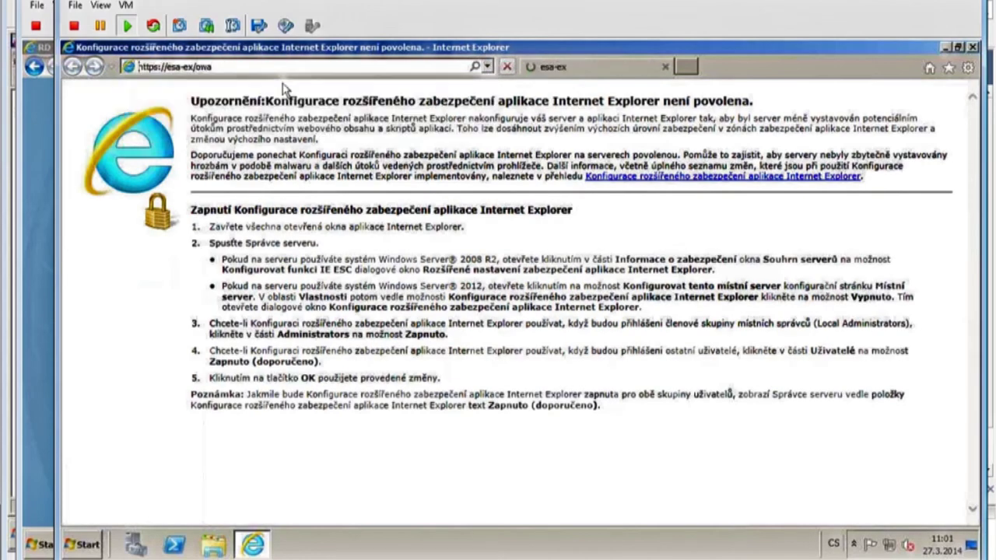
left_click(320, 283)
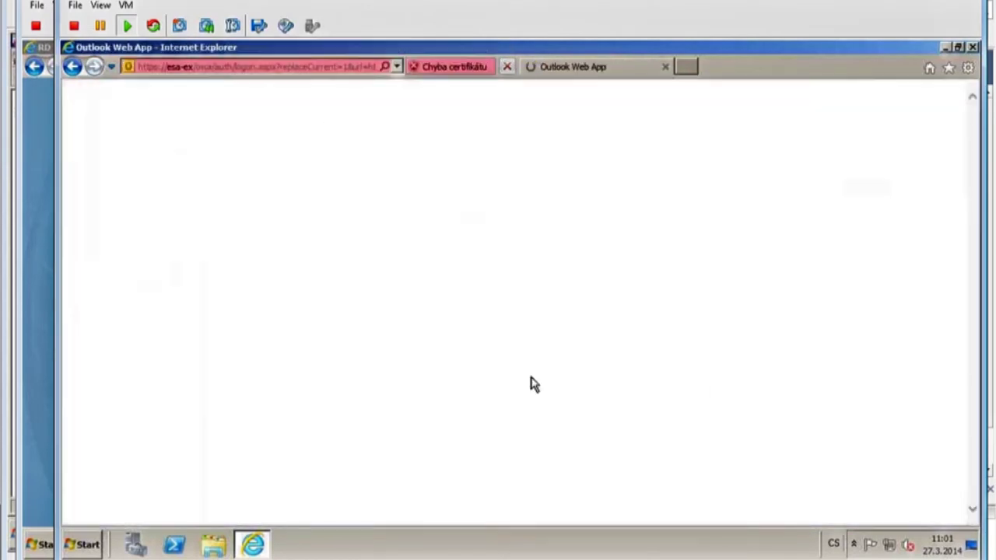
Log in to OWA again as eset\esa\administrator with the account password.
type("eset")
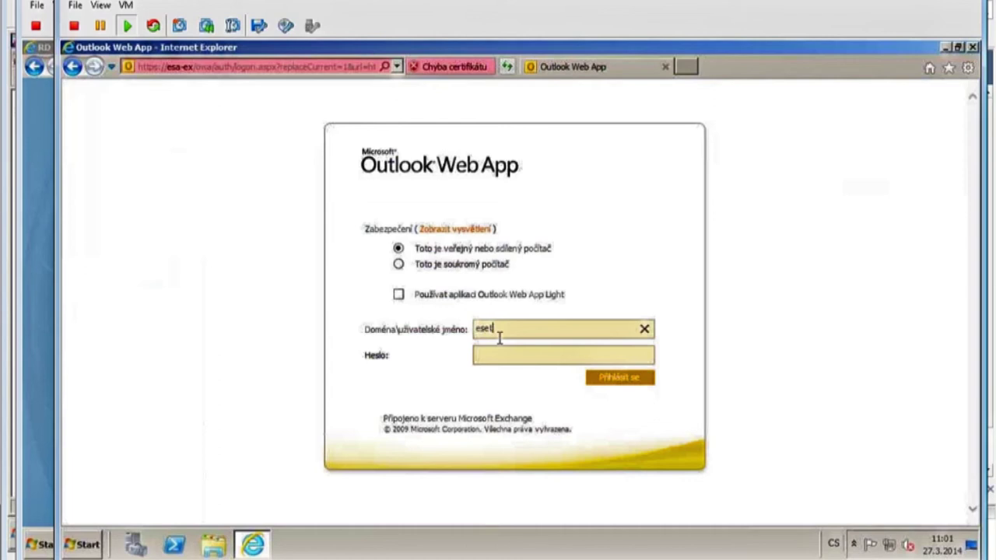
type("\\esa\\administrator")
key("Tab")
type("*******")
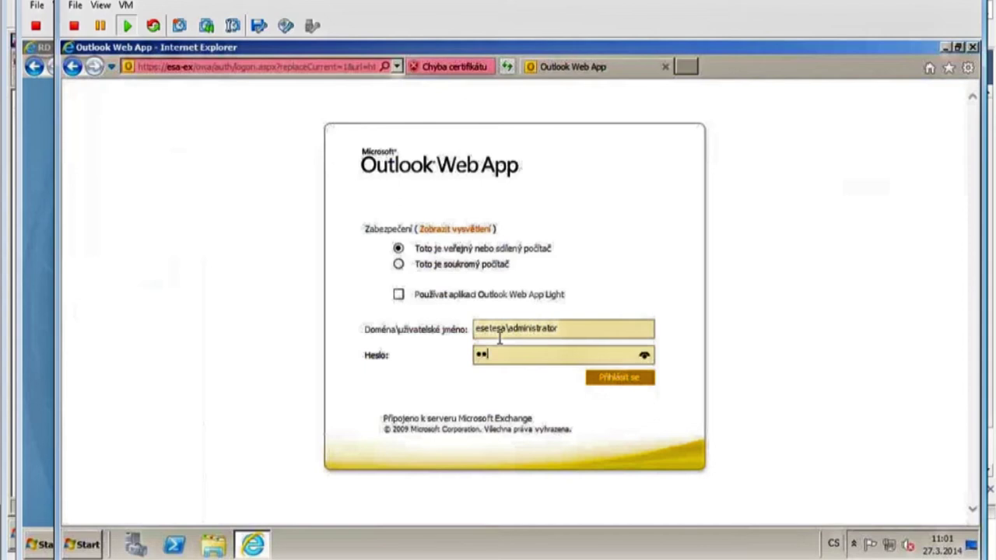
type("***")
key("Return")
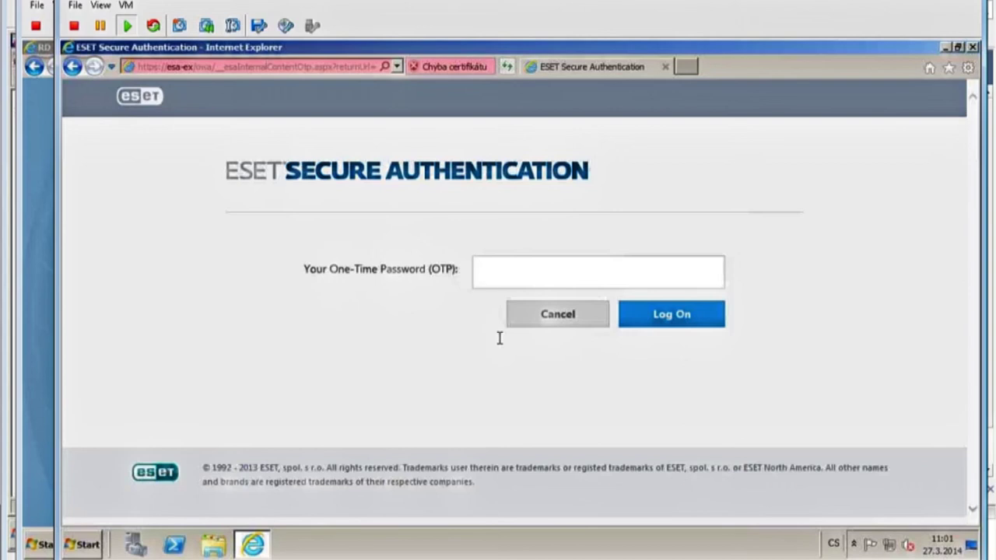
Resubmit the already-used one-time password to confirm OWA rejects it.
type("992573")
key("Return")
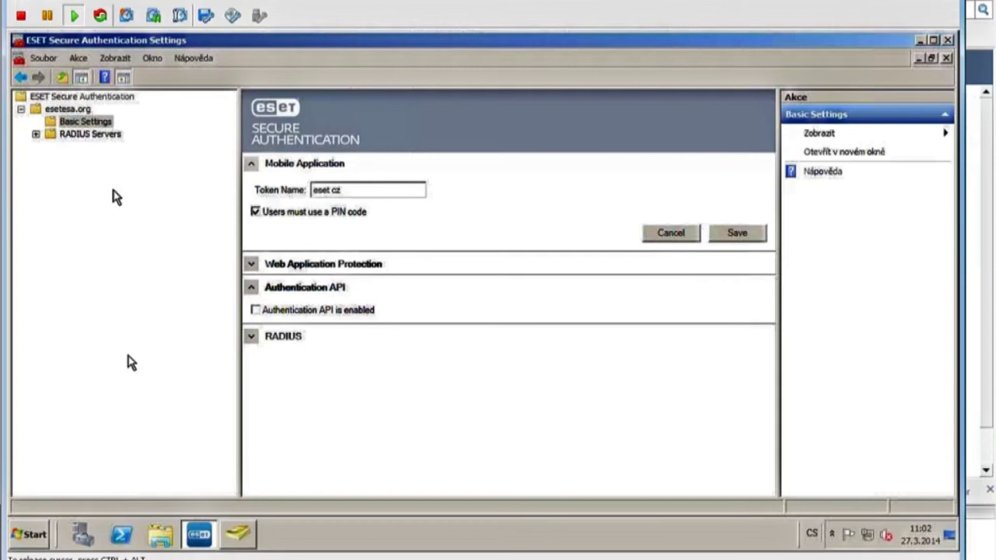
Expand RADIUS Servers and select ESA-DC to view its empty client list.
left_click(103, 136)
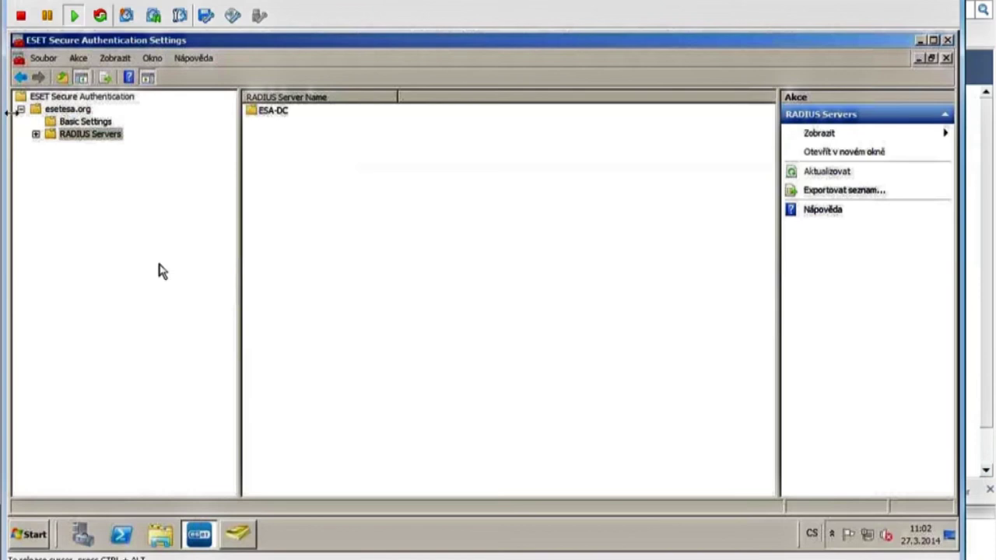
left_click(36, 134)
left_click(85, 148)
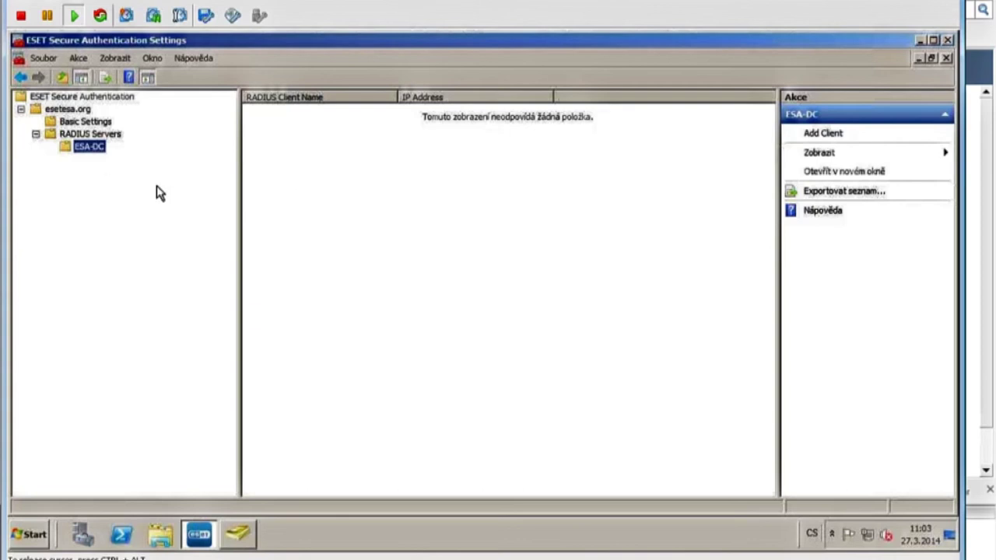
Add a RADIUS client to ESA-DC named RRAS at 192.168.0.13 with a shared secret.
right_click(90, 148)
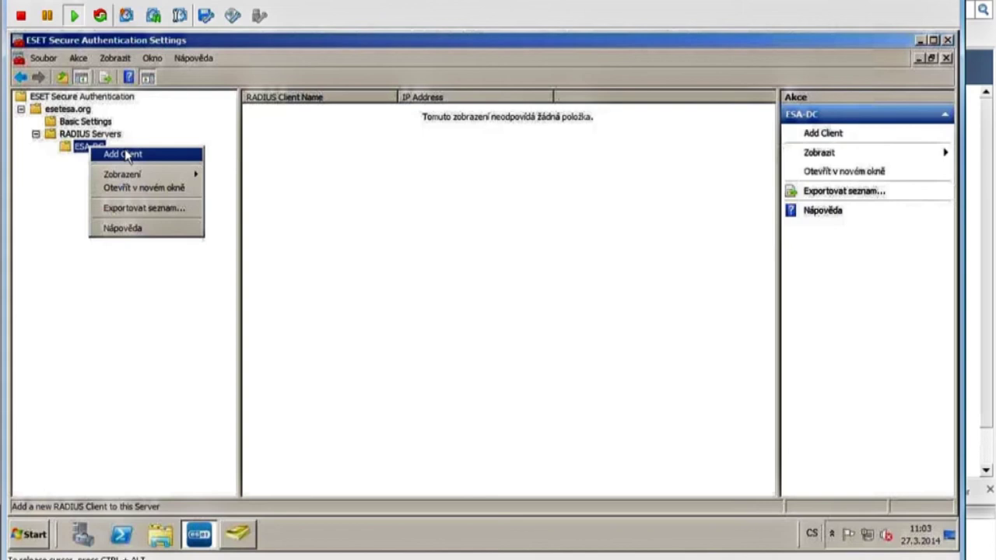
left_click(126, 155)
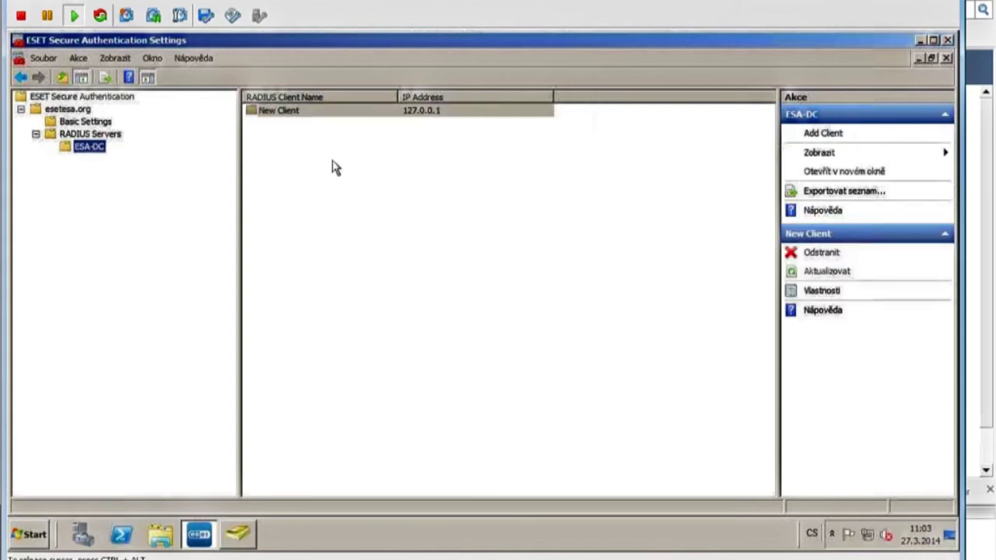
double_click(309, 110)
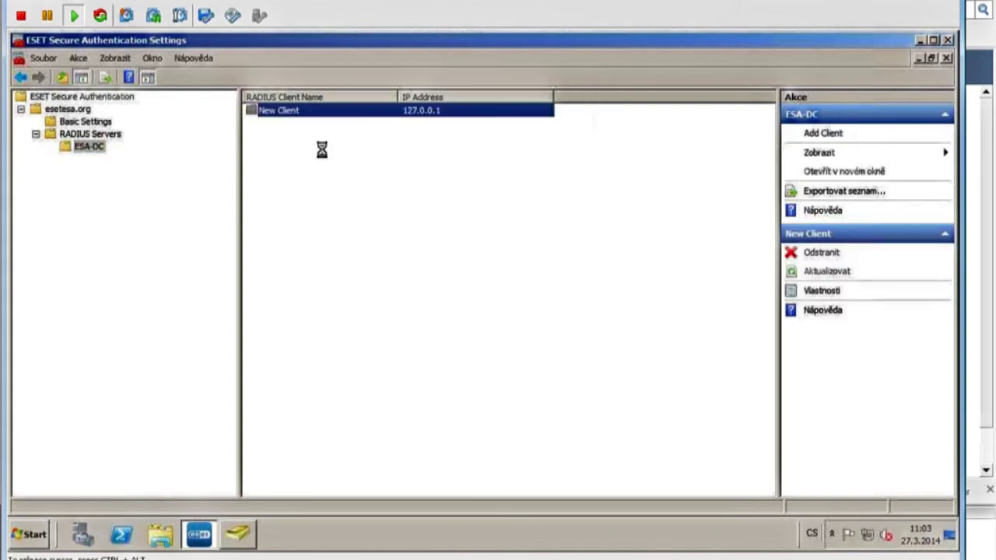
left_click_drag(506, 163, 434, 162)
type("RRAS")
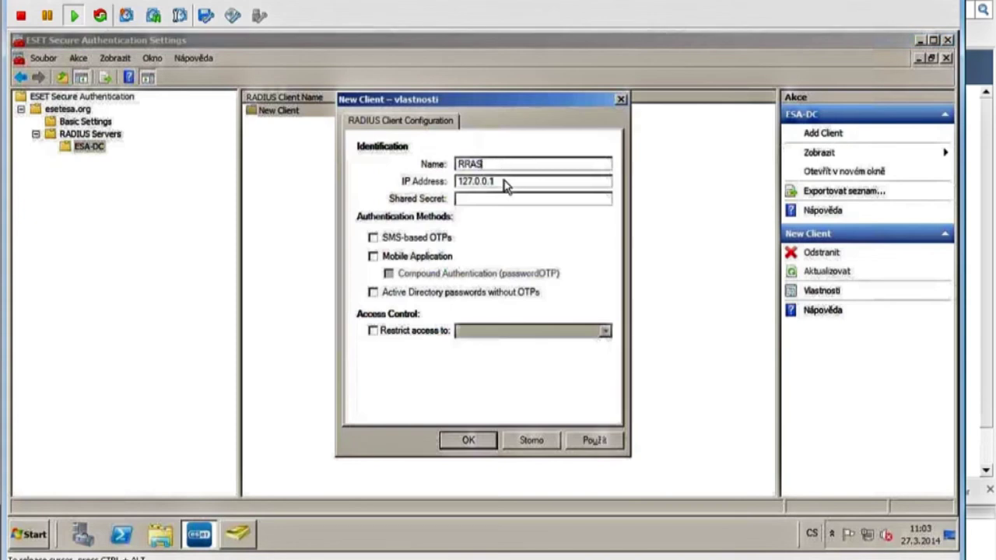
left_click_drag(506, 181, 481, 182)
left_click_drag(416, 186, 402, 194)
type("192.168.0.13")
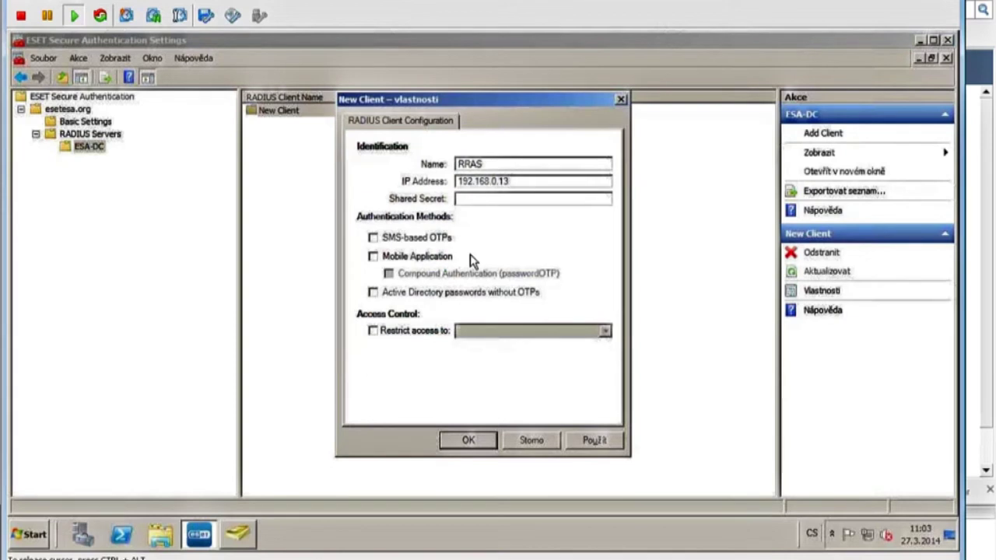
key("Tab")
type("eset")
Enable Mobile Application one-time passwords for RRAS, leaving compound authentication off, and save.
left_click(373, 256)
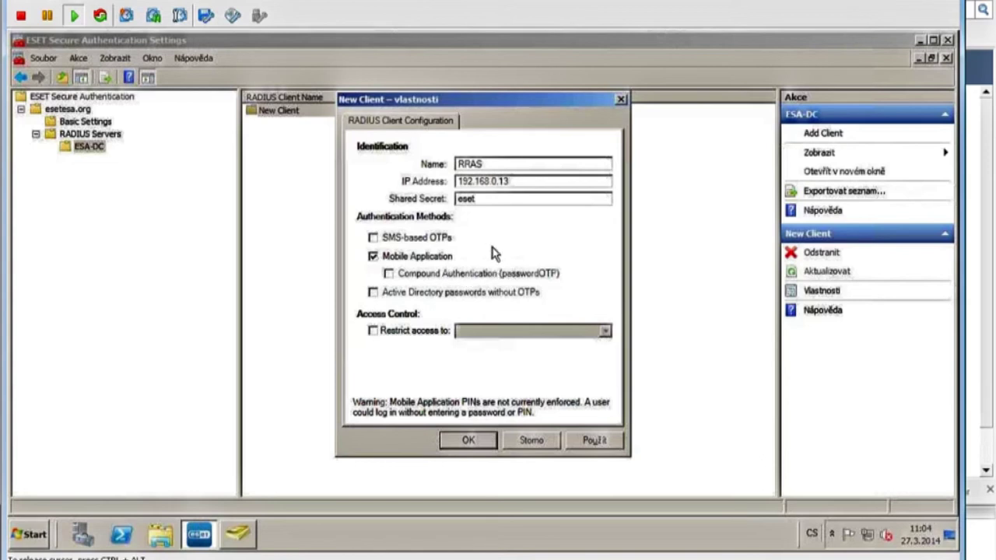
left_click(388, 274)
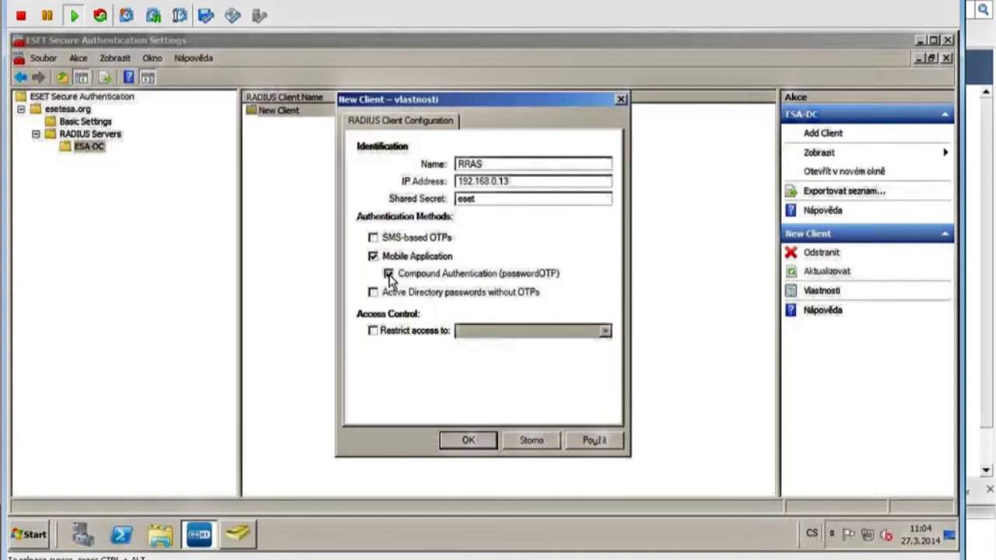
left_click(388, 275)
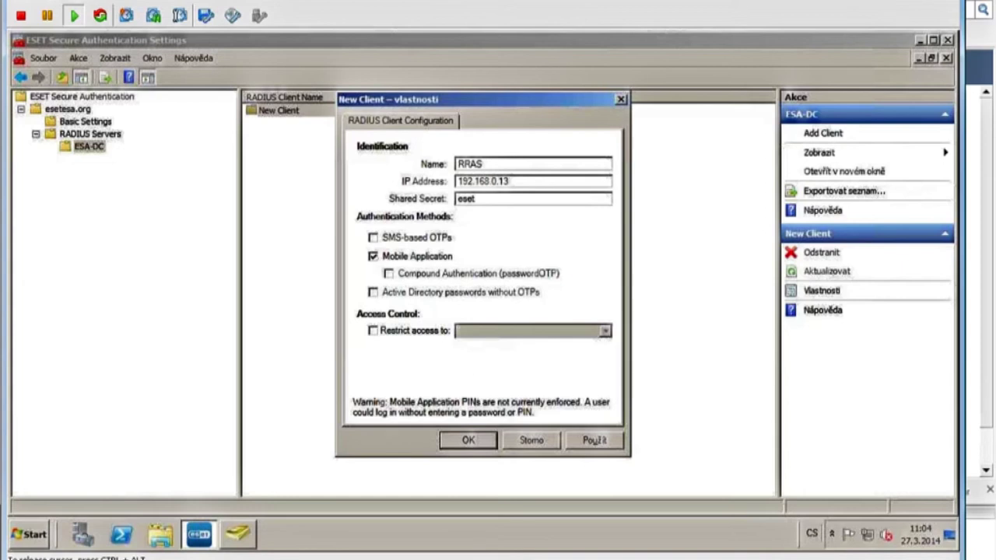
left_click(595, 440)
left_click(468, 441)
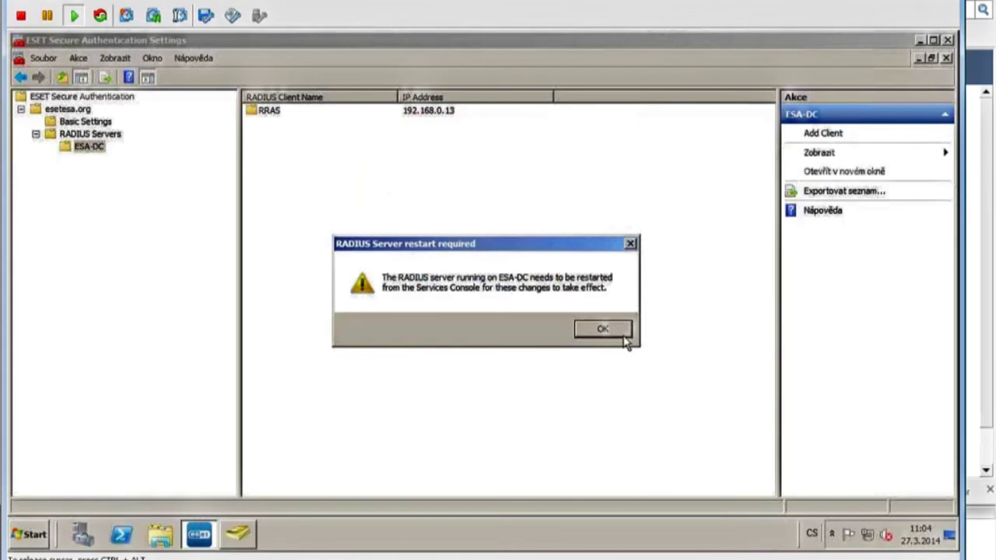
Acknowledge the restart notice and restart the ESET Secure Authentication RADIUS Service via services.msc.
left_click(625, 339)
key("super+r")
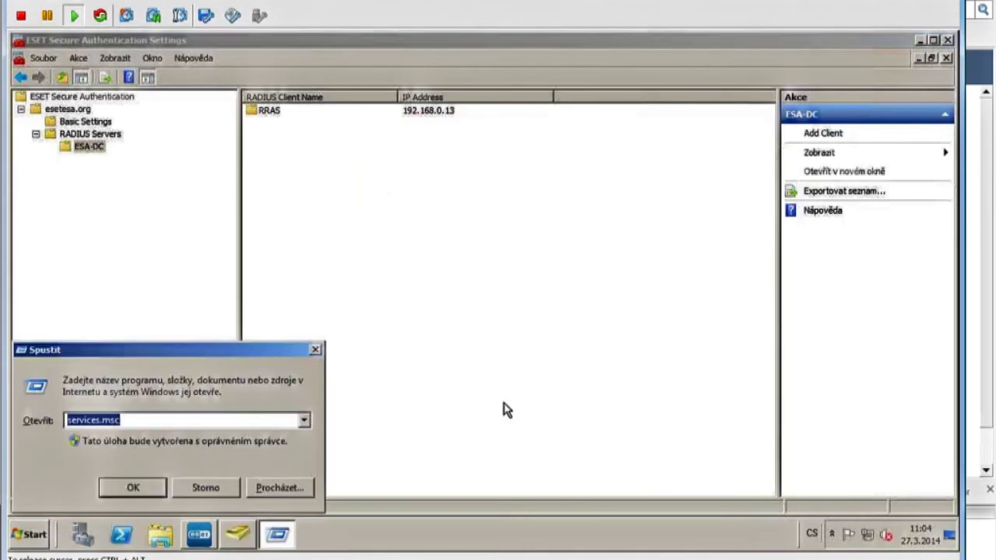
key("Return")
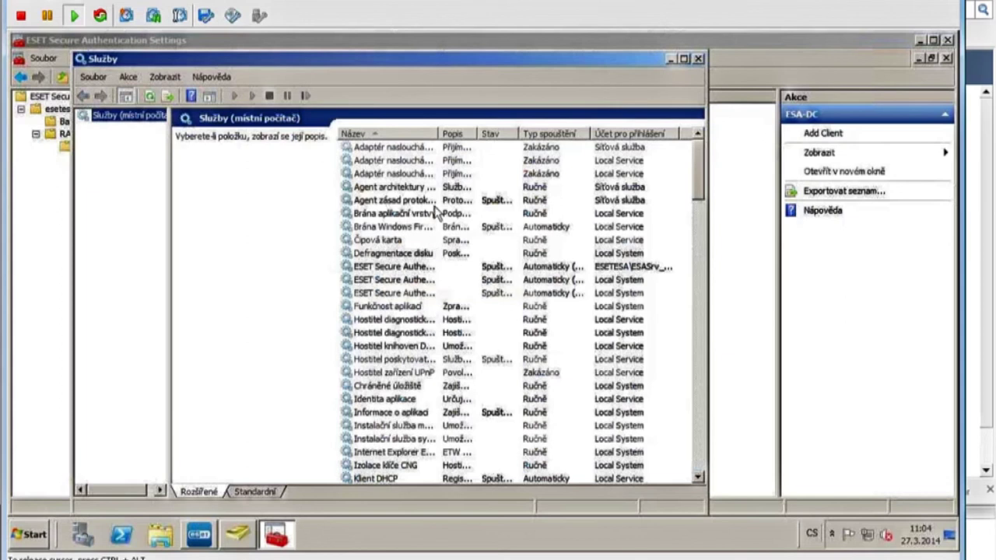
double_click(595, 133)
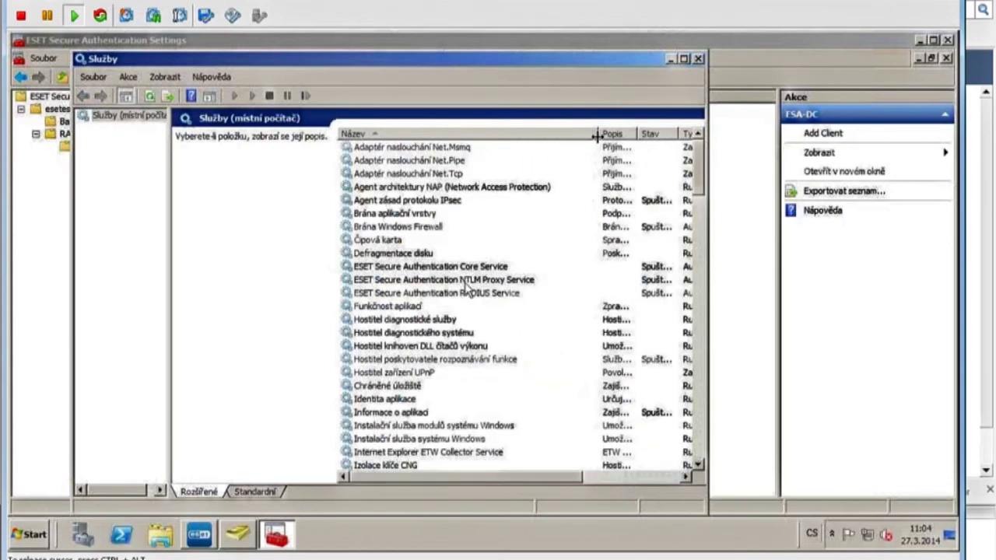
left_click(445, 293)
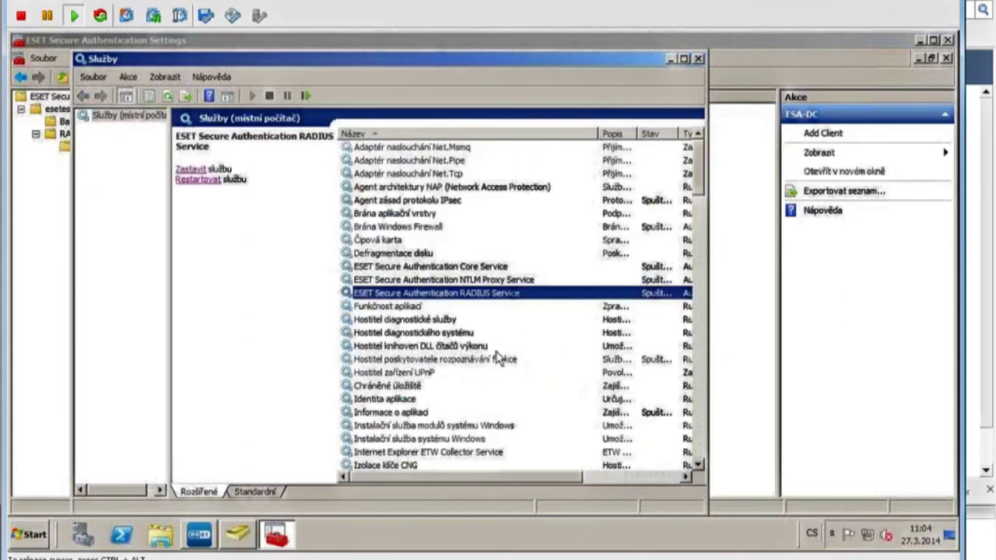
left_click(197, 180)
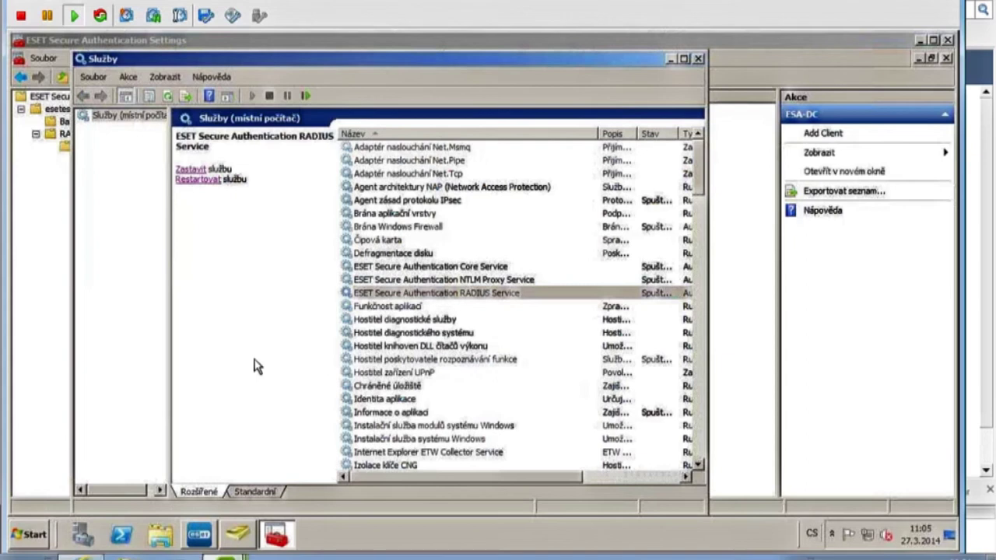
On the other server, open Network Policy Server to its remote RADIUS server groups.
left_click(83, 534)
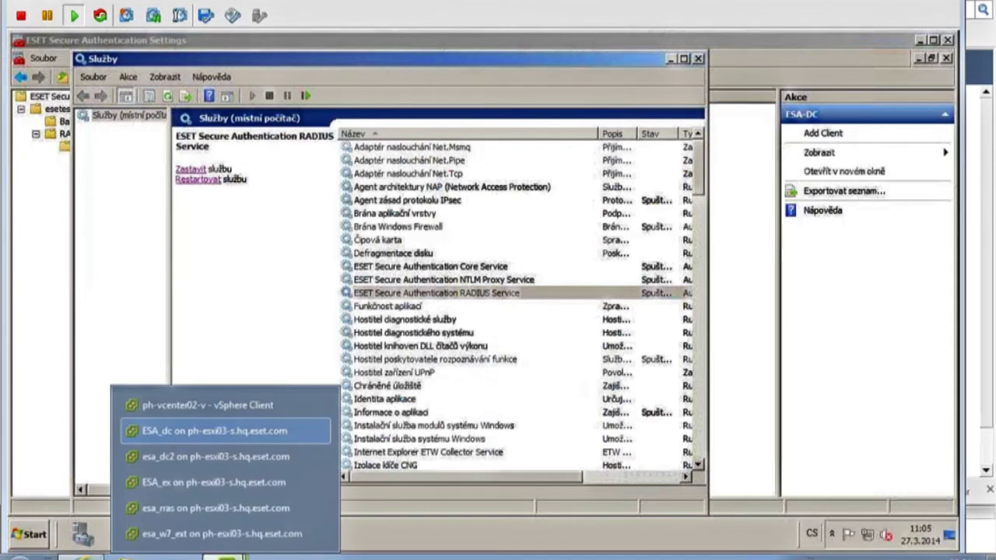
left_click(207, 526)
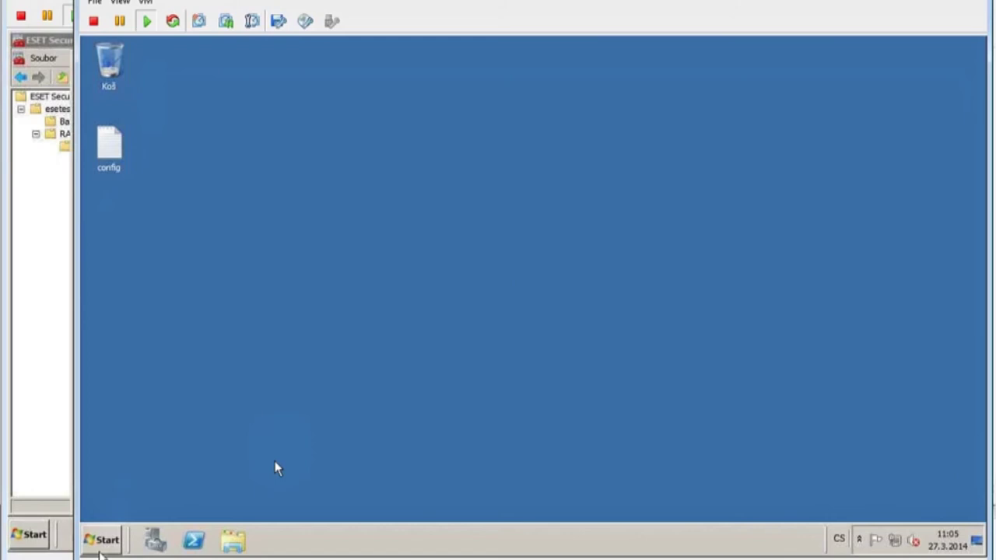
left_click(102, 540)
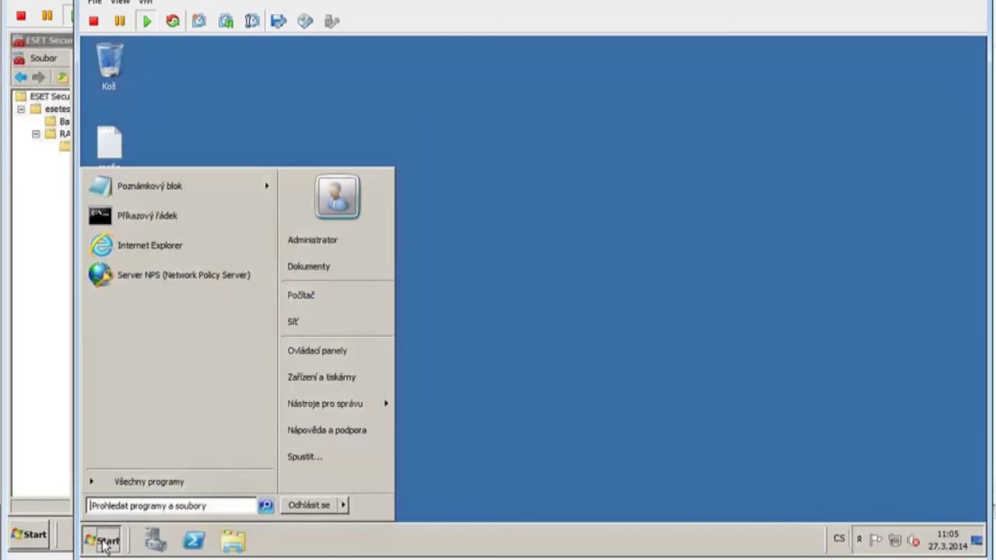
left_click(160, 277)
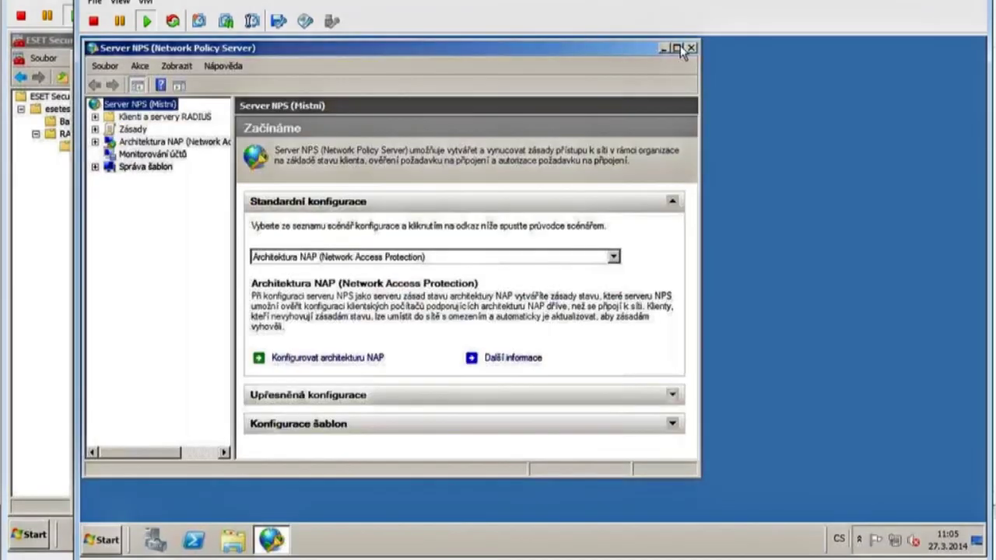
left_click(677, 48)
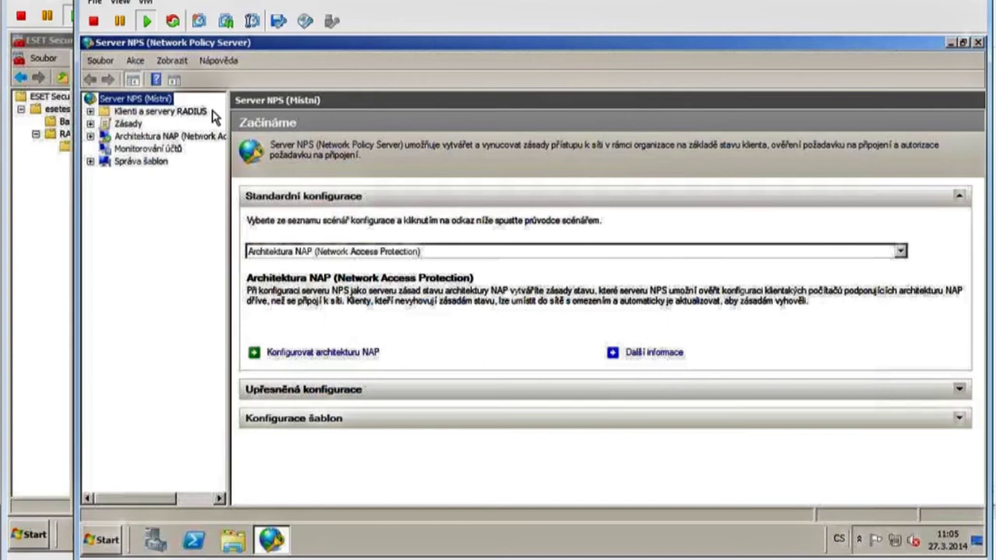
double_click(117, 113)
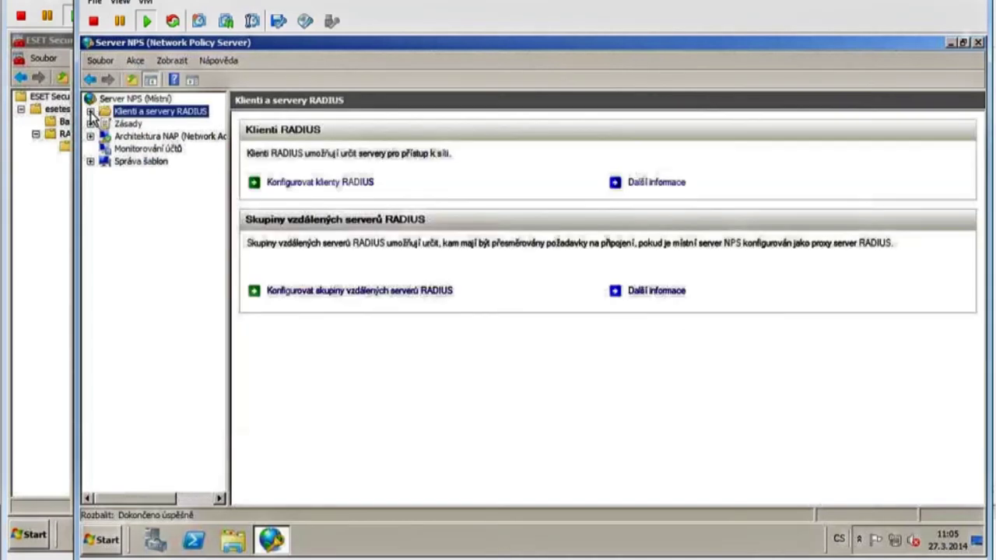
left_click(176, 137)
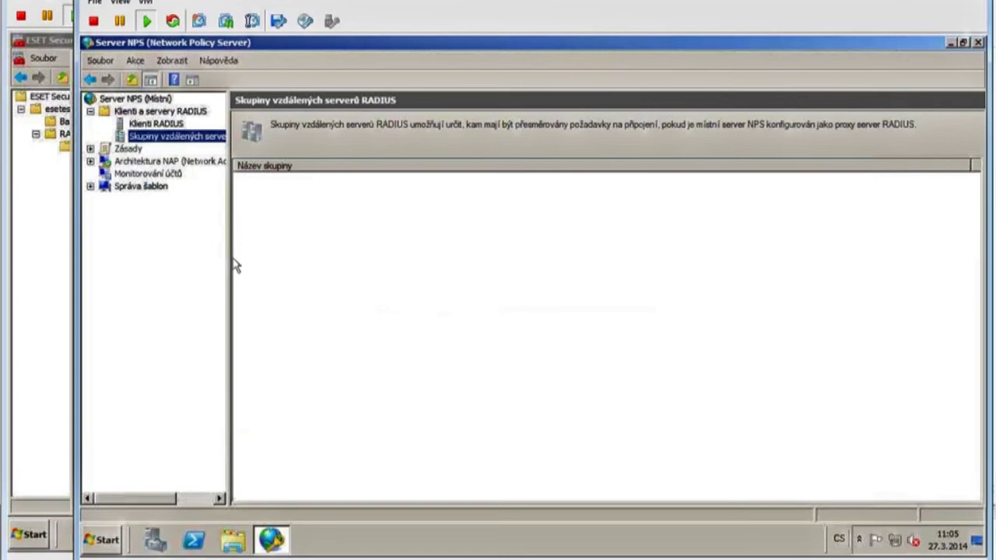
Create a remote RADIUS server group named ESA RADIUS and add server 192.168.0.10.
right_click(193, 137)
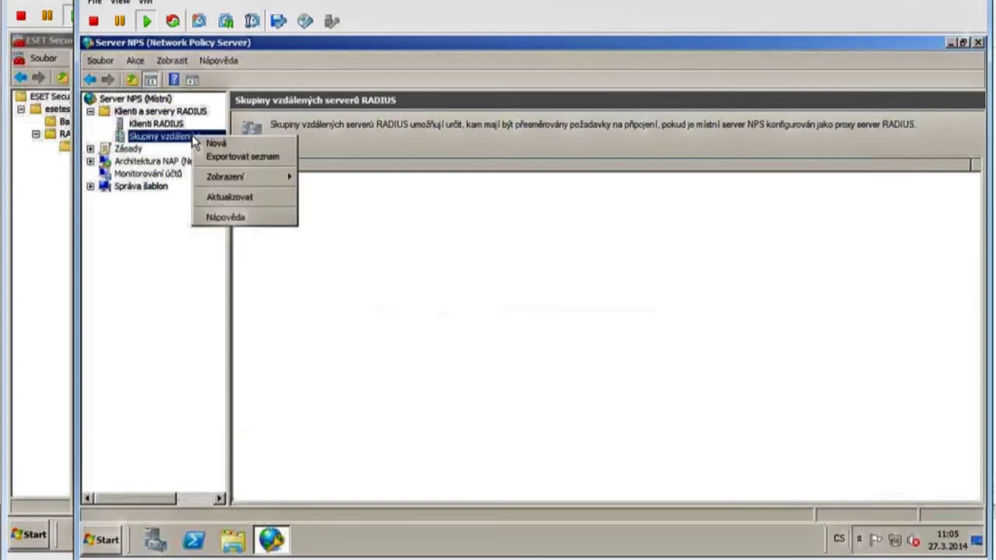
left_click(242, 146)
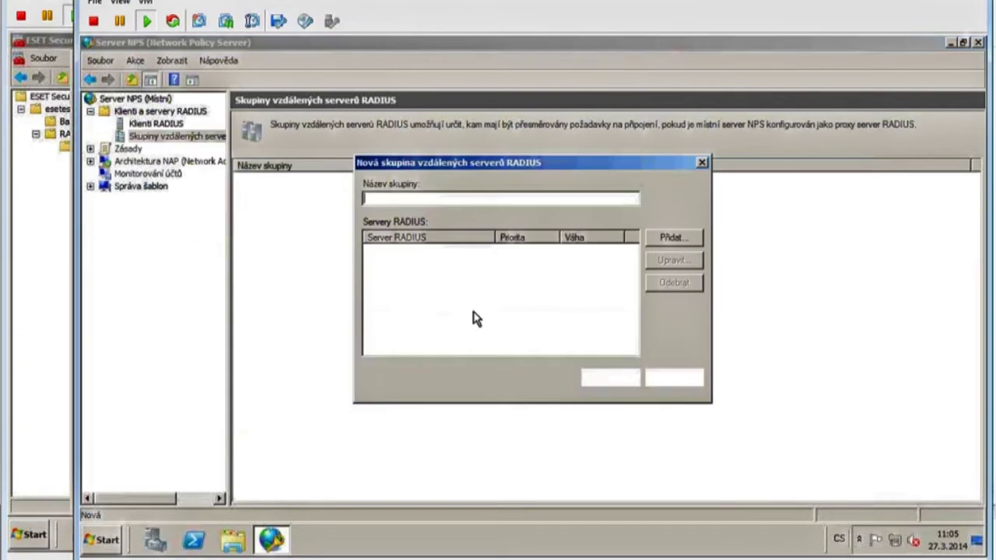
type("ESA")
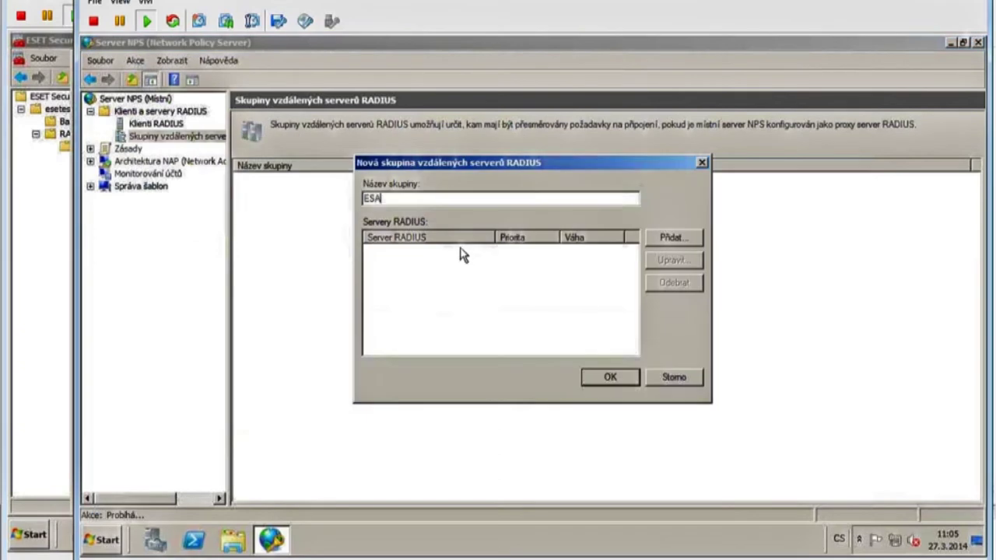
type(" RADIUS")
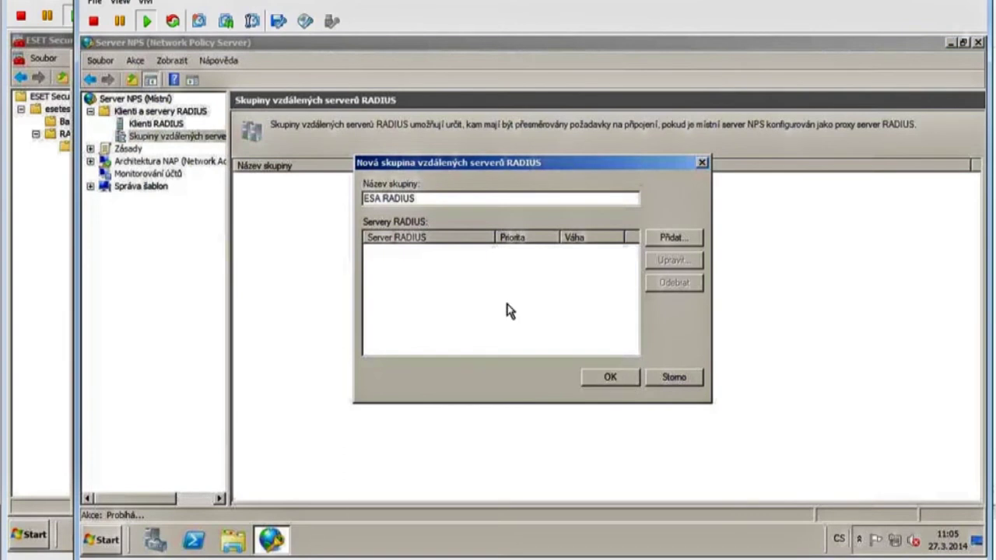
left_click(673, 238)
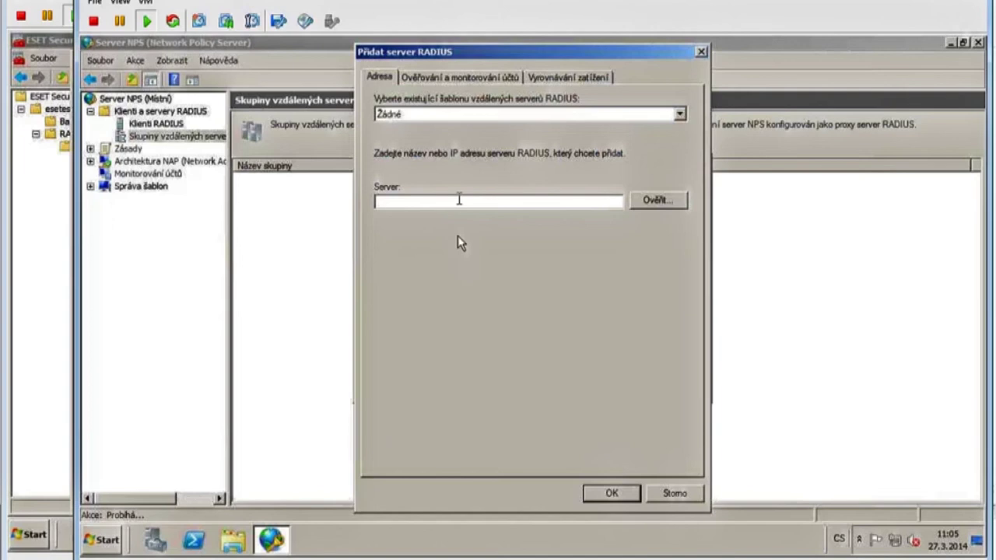
type("192.168.0.10")
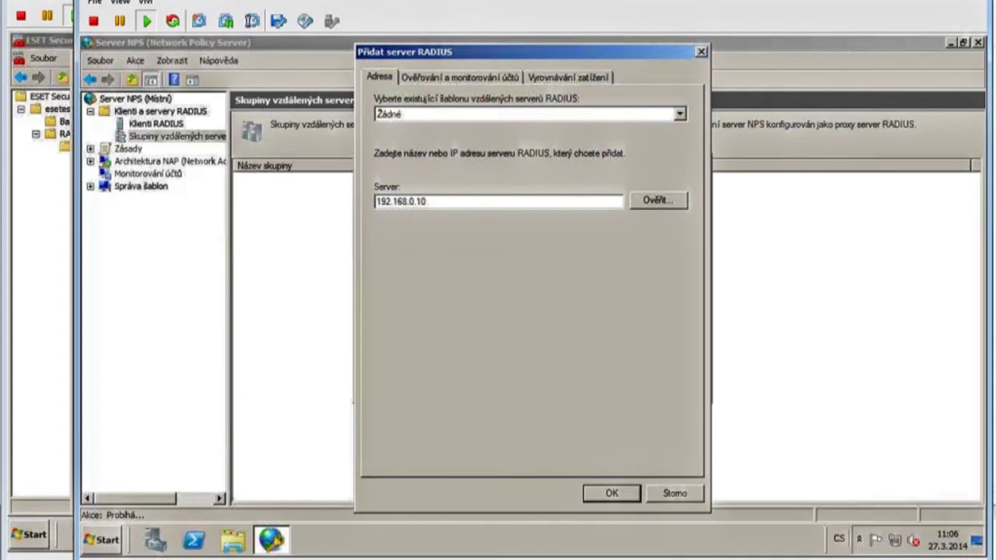
Enter and confirm the shared secret for the 192.168.0.10 RADIUS server.
left_click(467, 78)
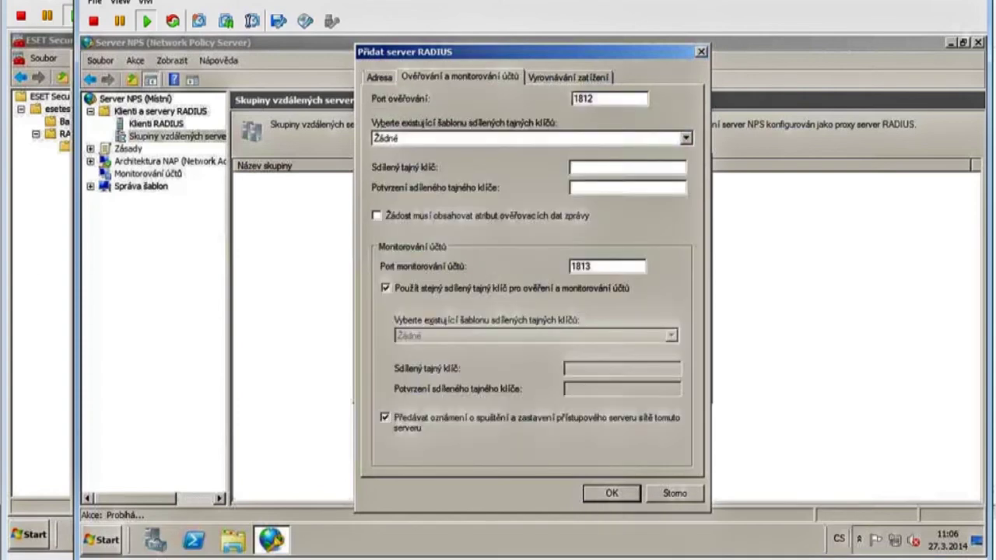
left_click(580, 166)
double_click(591, 99)
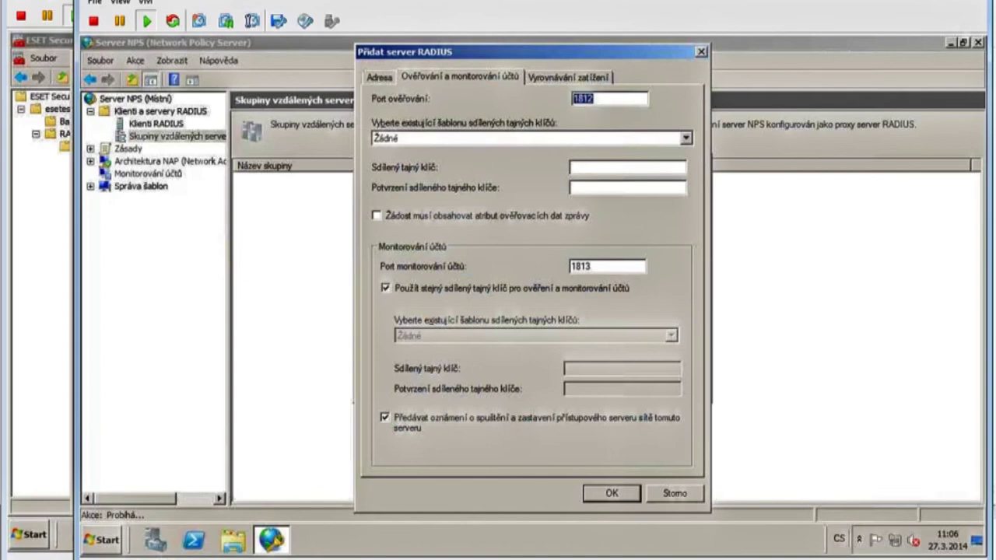
left_click(586, 166)
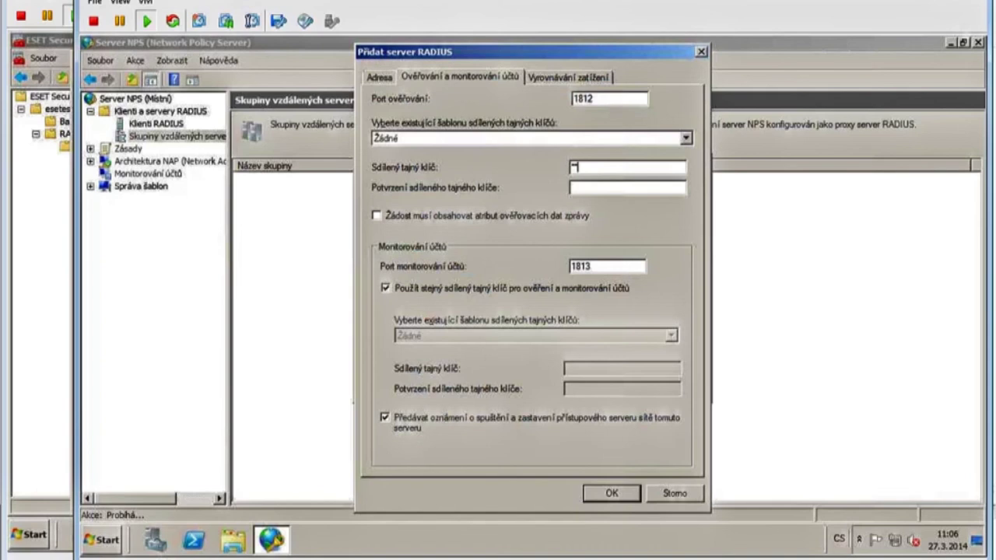
type("****")
left_click(590, 187)
type("****")
left_click(556, 79)
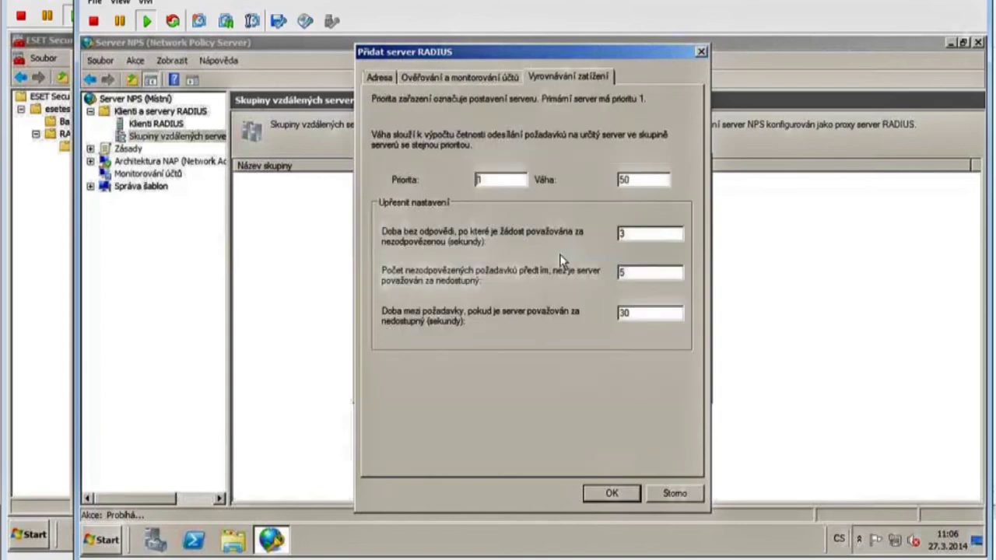
Set the first timeout to 30 seconds, then confirm the server and the ESA RADIUS group.
left_click(627, 234)
type("0")
left_click(612, 495)
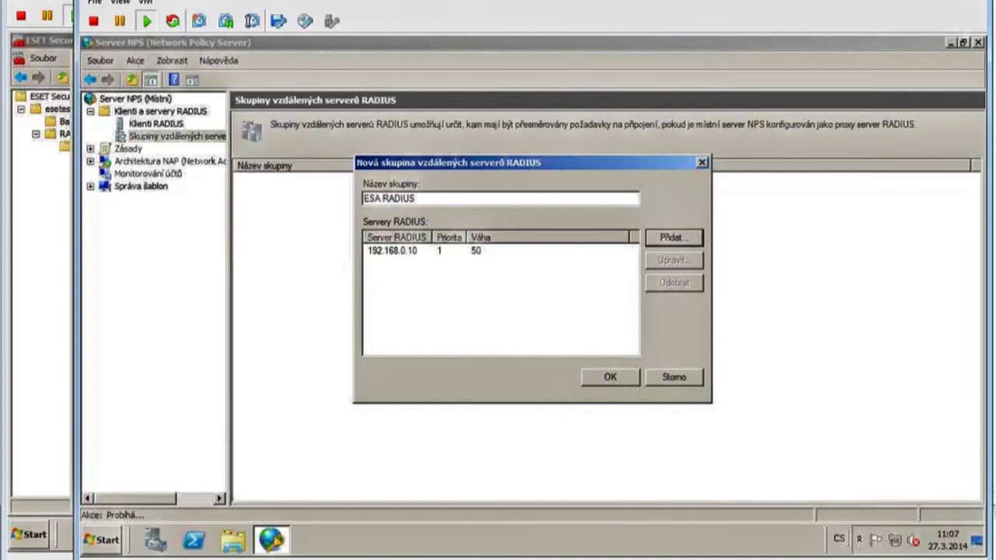
left_click(611, 378)
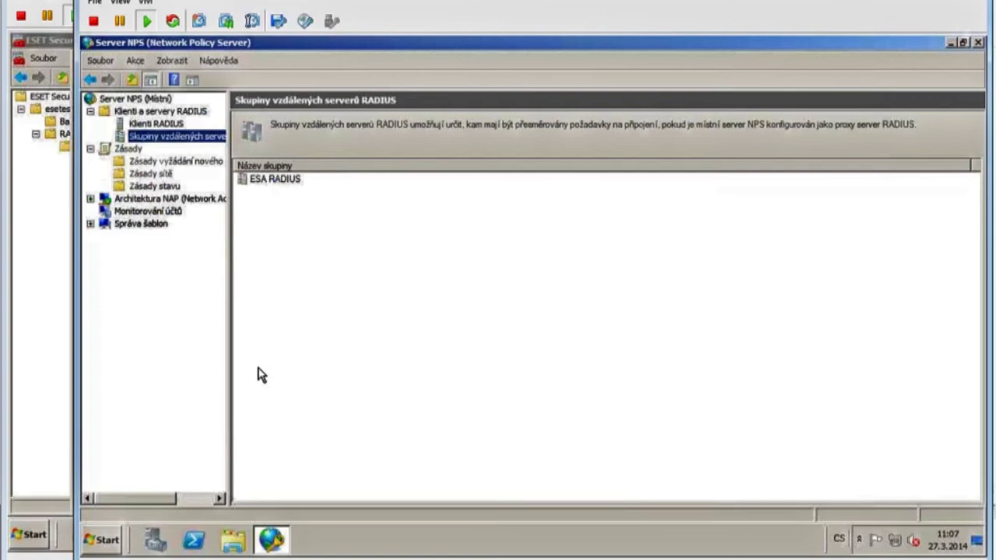
Start a connection request policy named ESA VPN for Remote Access Server (VPN-Dial up).
left_click(164, 163)
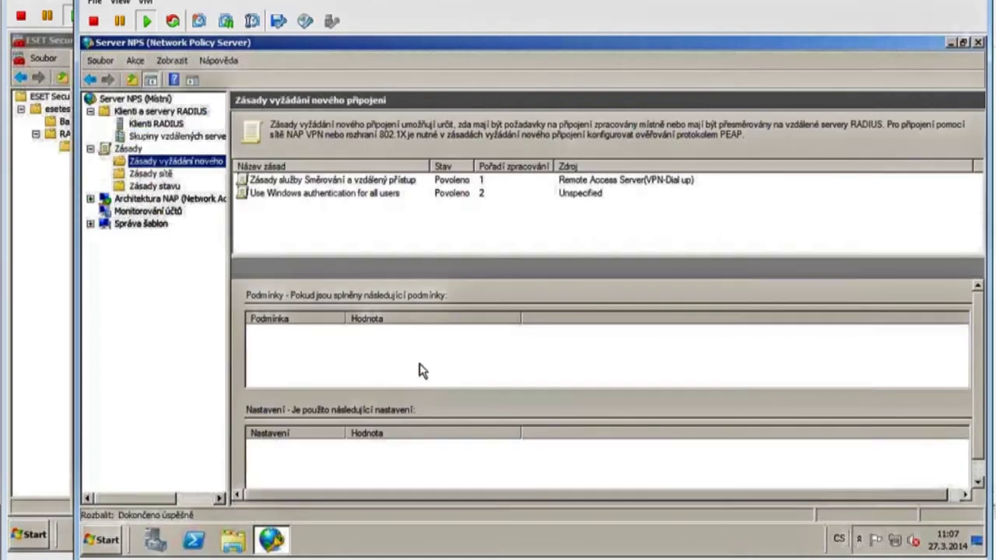
right_click(196, 166)
left_click(219, 164)
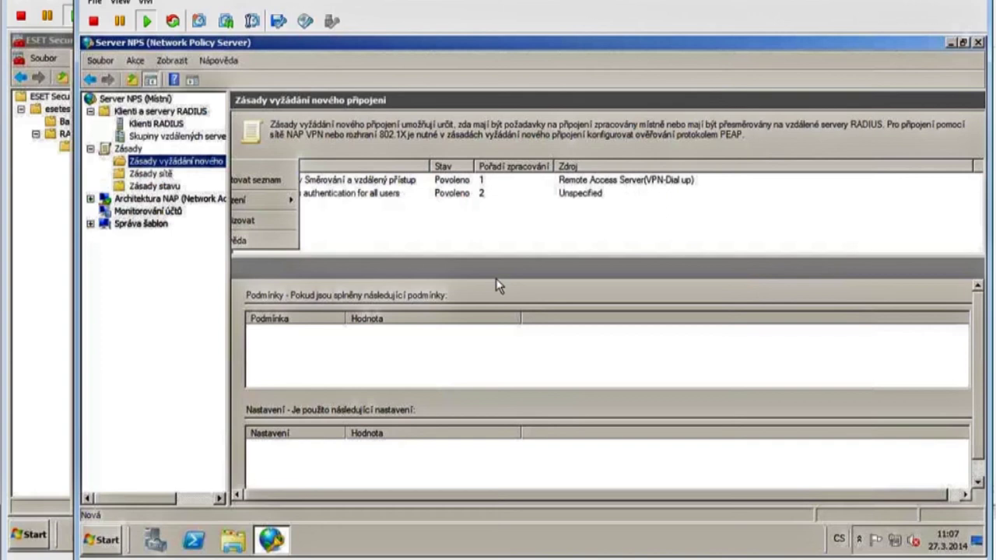
type("ES")
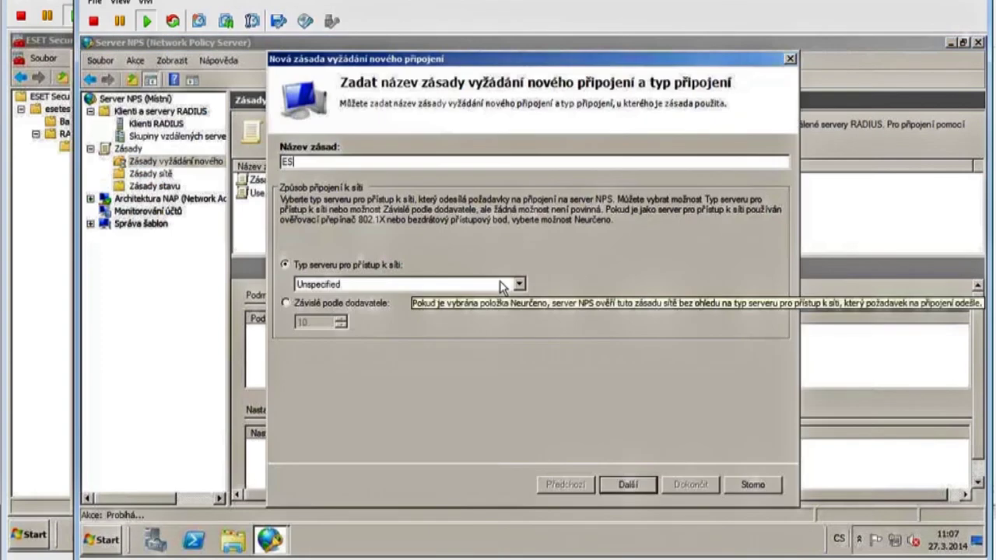
type("A VPN")
left_click(455, 289)
left_click(456, 319)
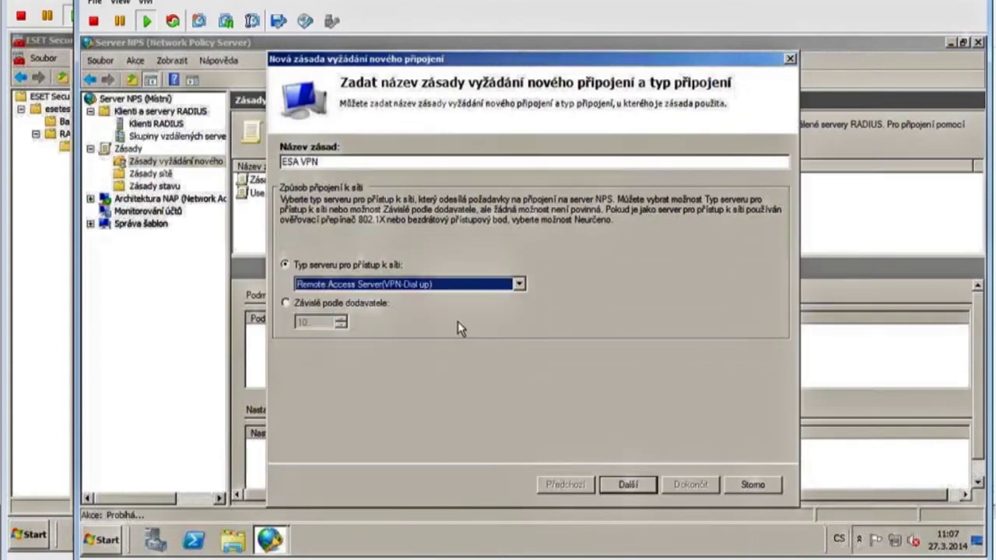
left_click(632, 490)
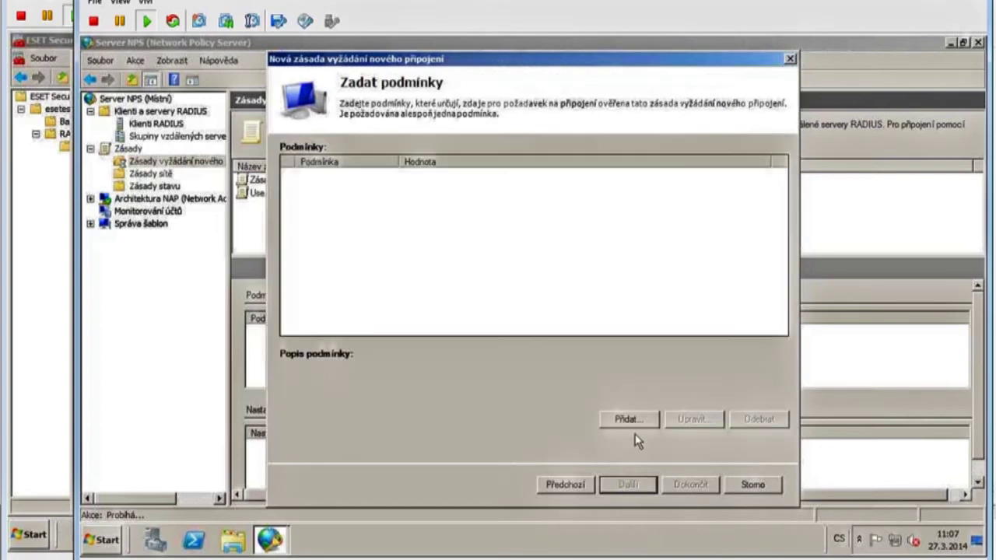
Add a date-and-time condition permitting connections at all days and hours.
left_click(629, 420)
scroll(518, 327, "down", 5)
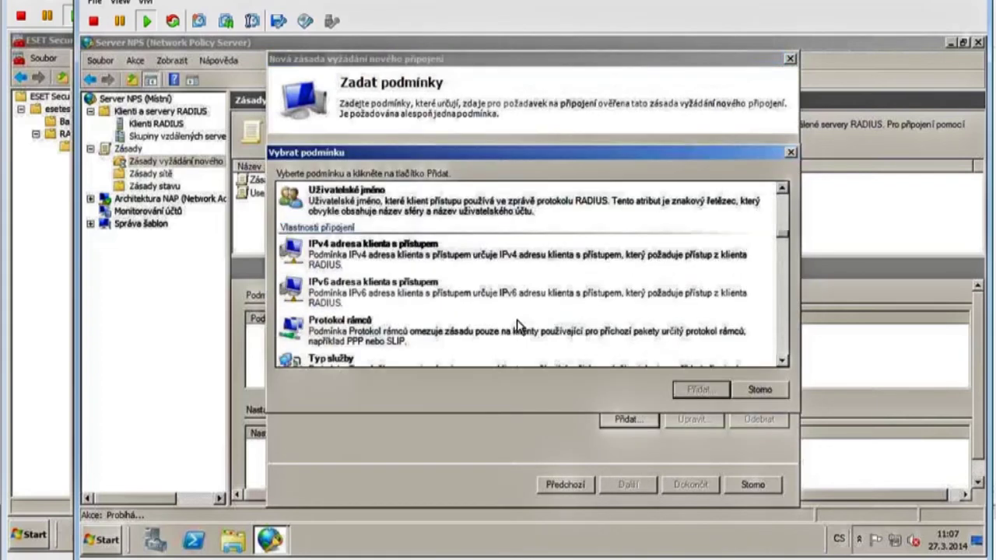
left_click(371, 358)
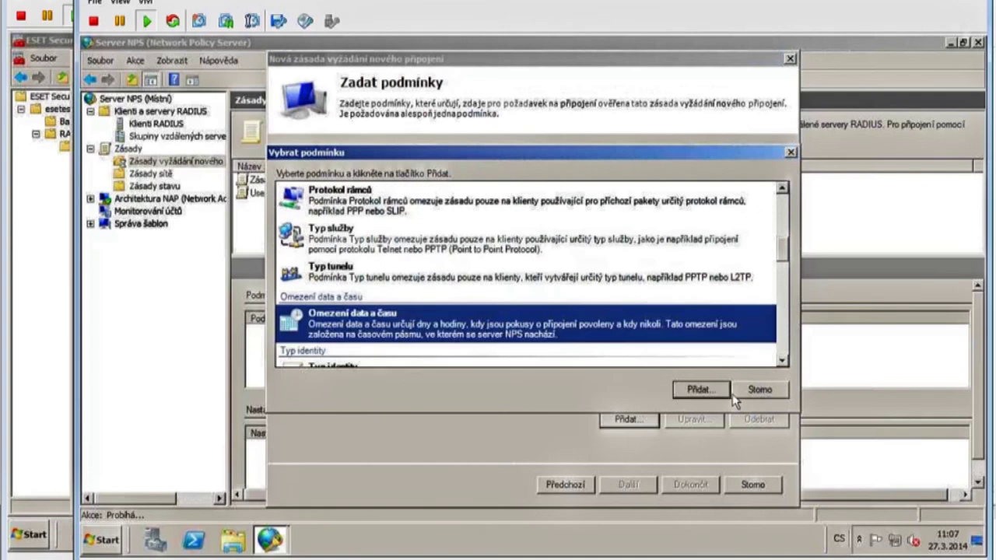
left_click(700, 389)
left_click(626, 270)
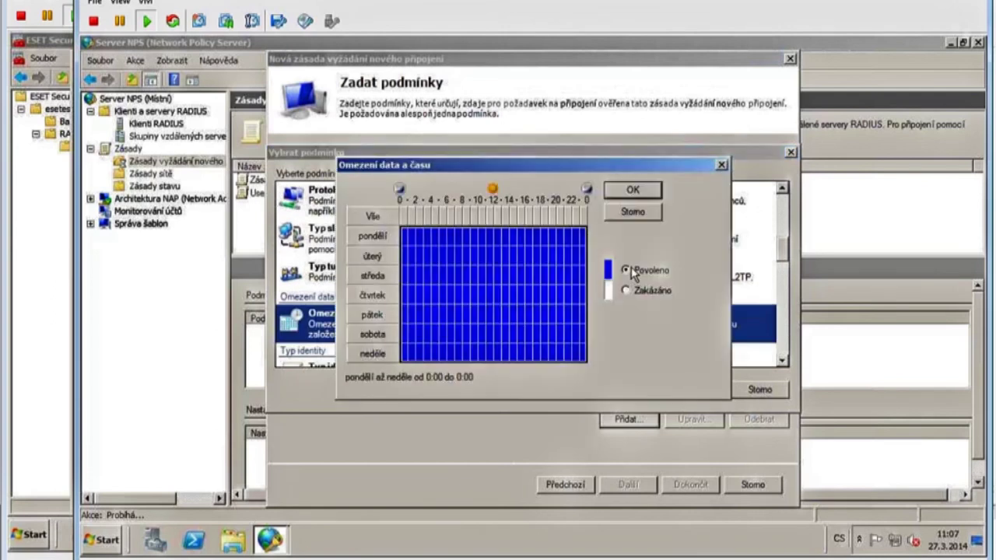
left_click(632, 195)
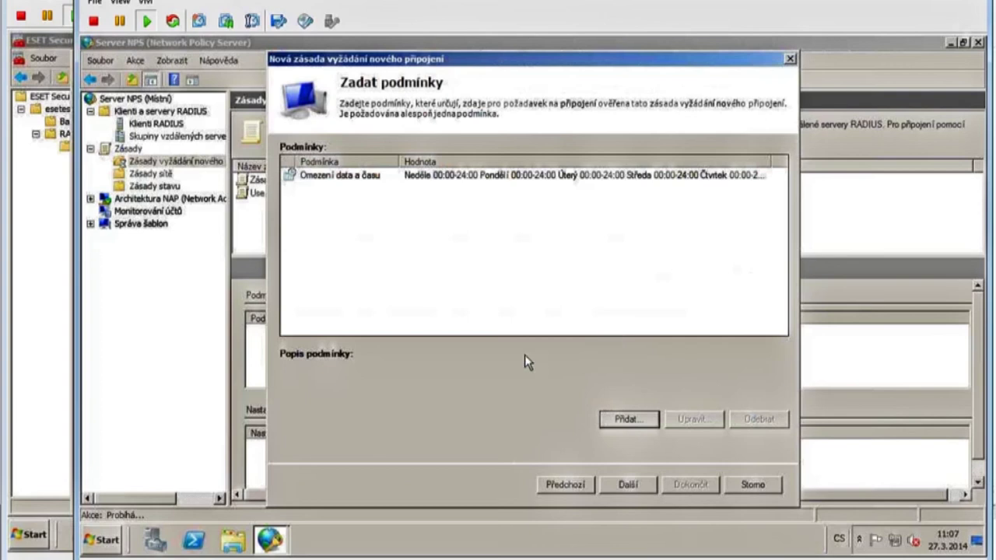
left_click(627, 486)
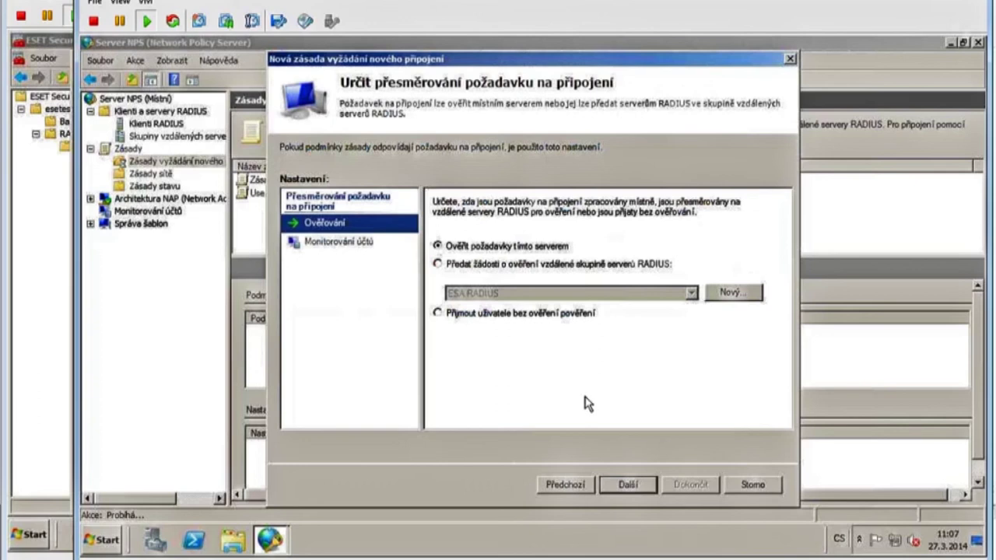
Forward ESA VPN authentication and accounting requests to the ESA RADIUS group and finish the policy.
left_click(483, 265)
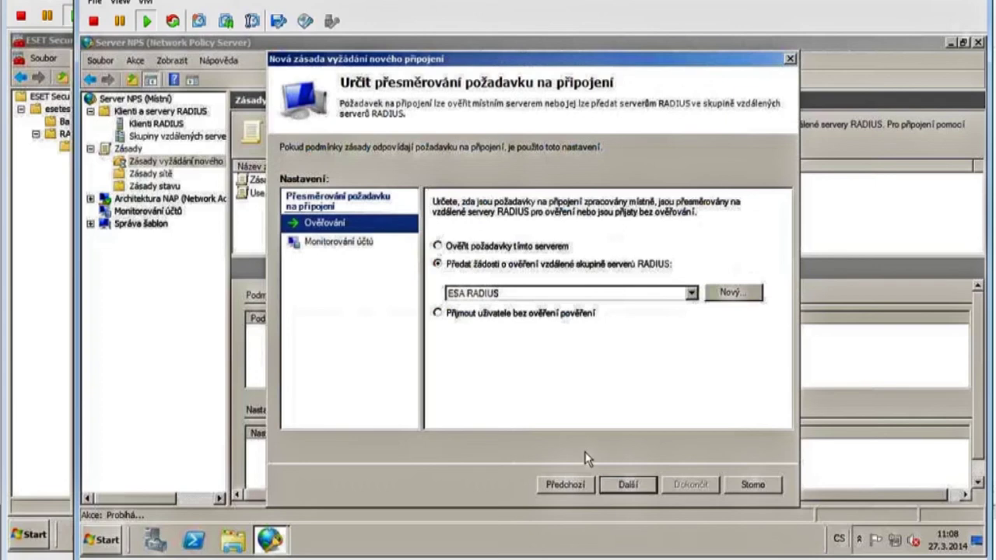
left_click(341, 242)
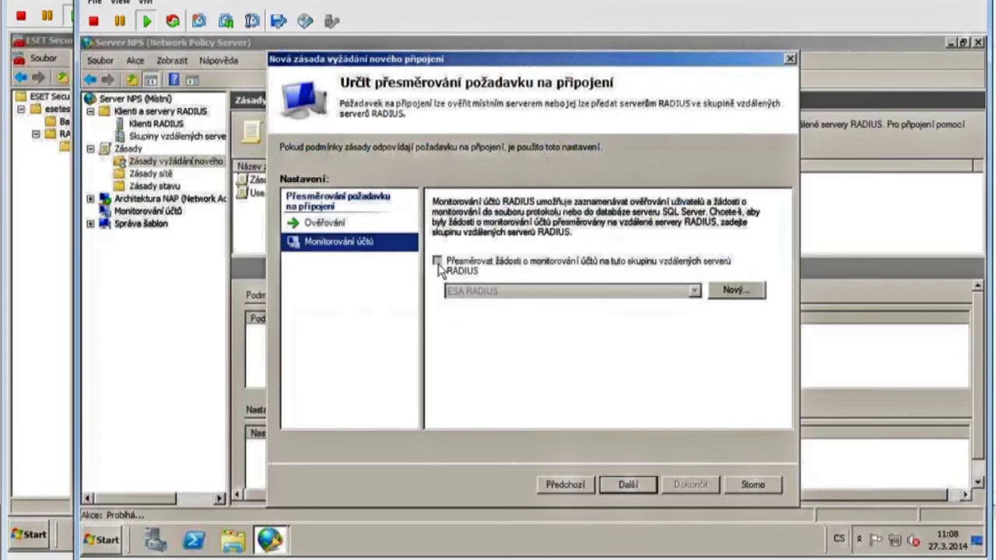
left_click(436, 261)
left_click(629, 485)
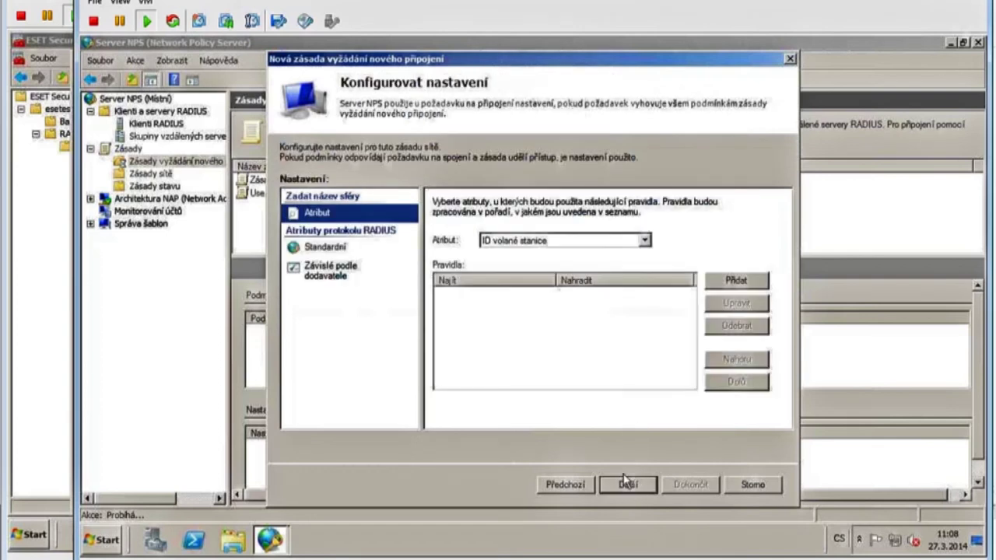
left_click(628, 486)
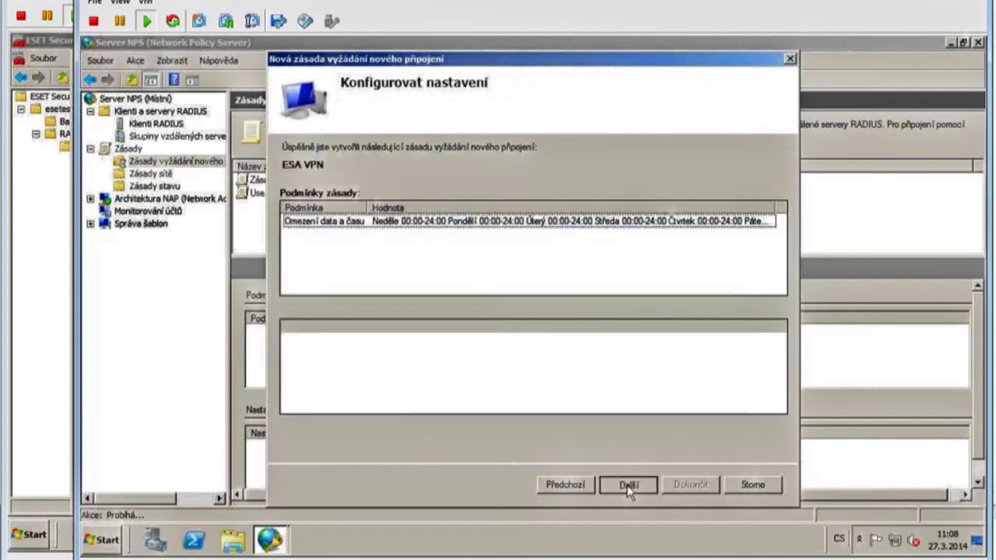
left_click(684, 485)
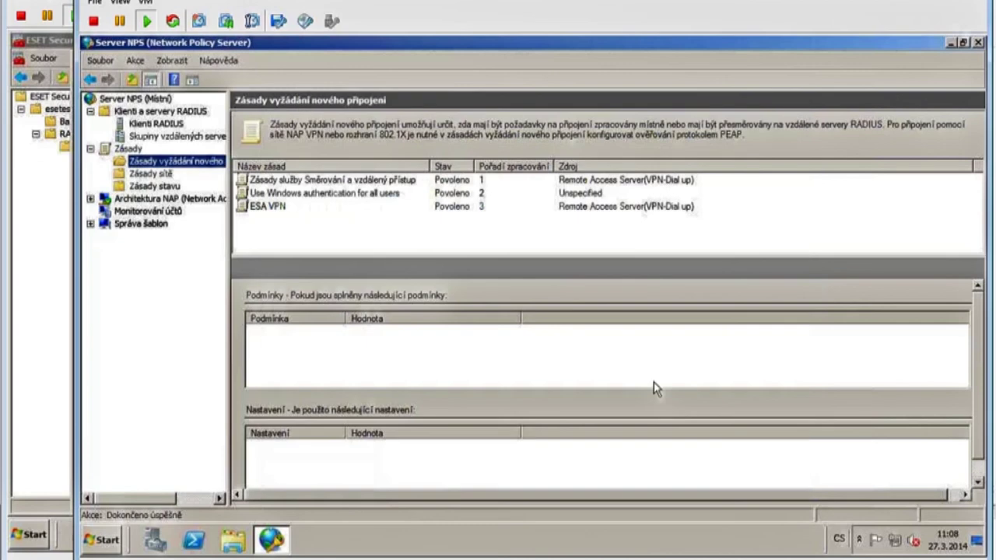
Move the ESA VPN connection request policy up to processing order 1.
right_click(280, 210)
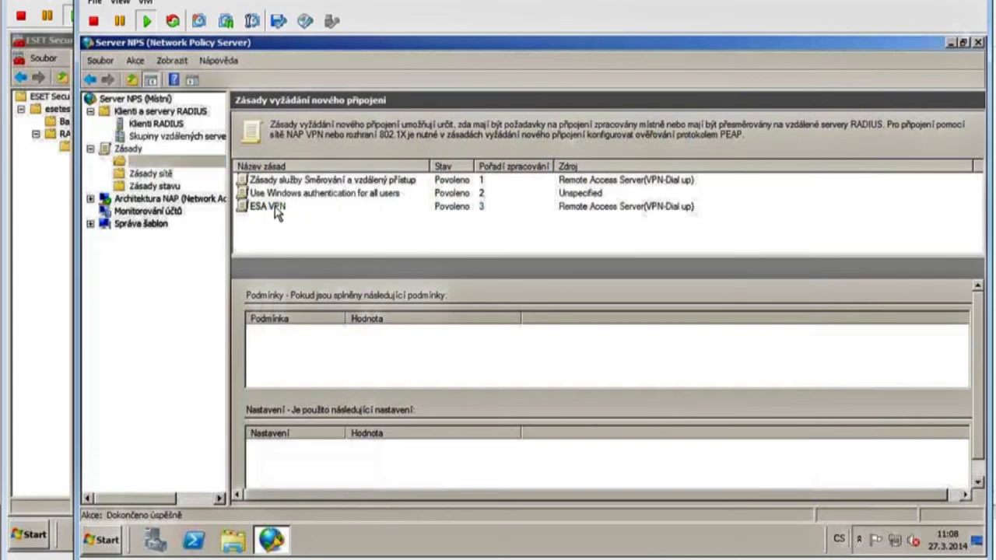
left_click(314, 216)
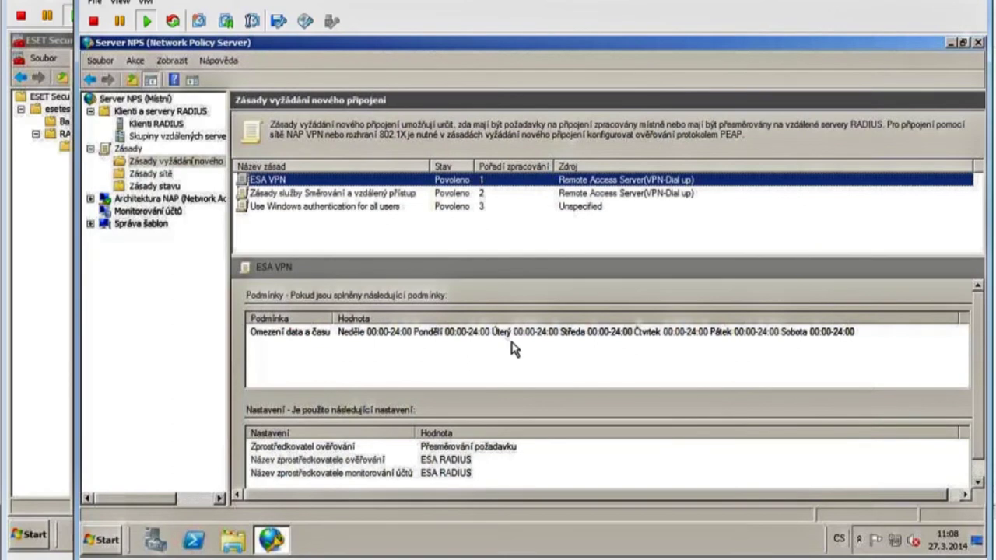
Bring up the esa_w7_ext client VM console and power the VM on.
mouse_move(226, 557)
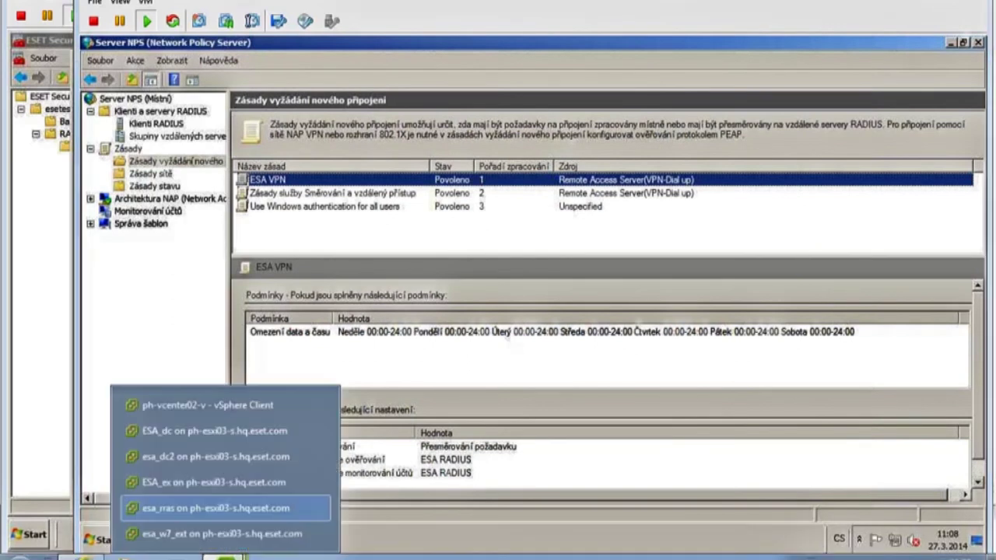
left_click(221, 533)
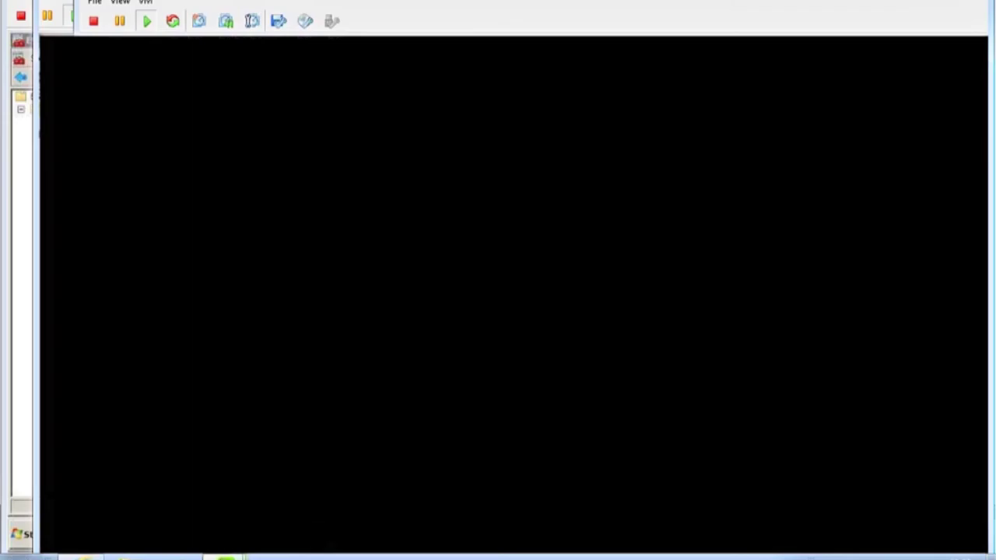
left_click(105, 23)
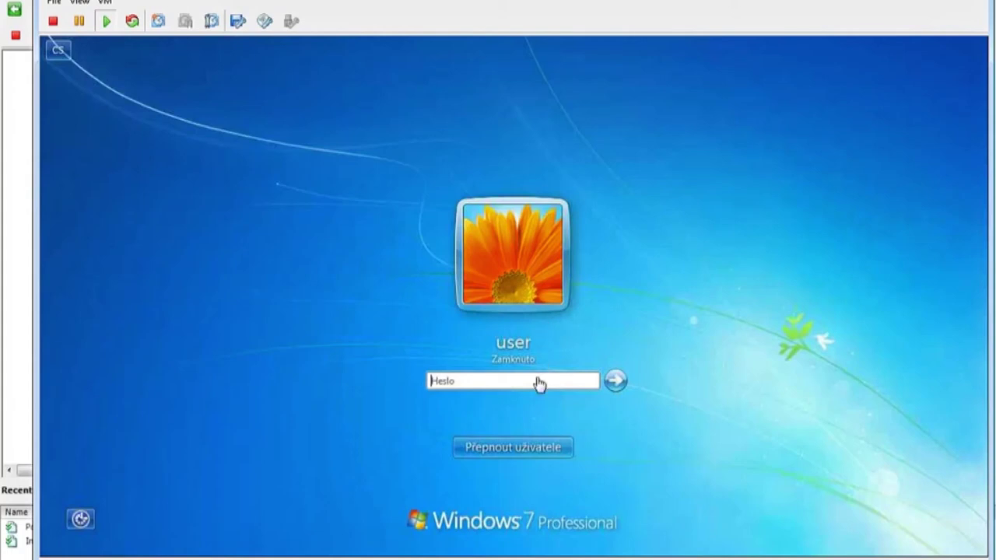
Log in to Windows 7 with the account password and show Network and Sharing Center.
left_click(533, 380)
type("password")
key("Return")
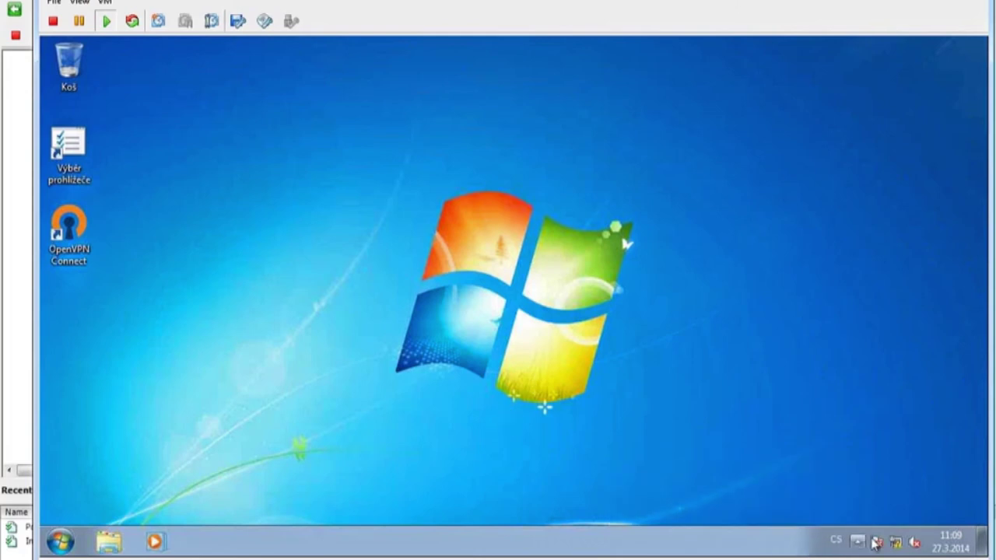
right_click(896, 543)
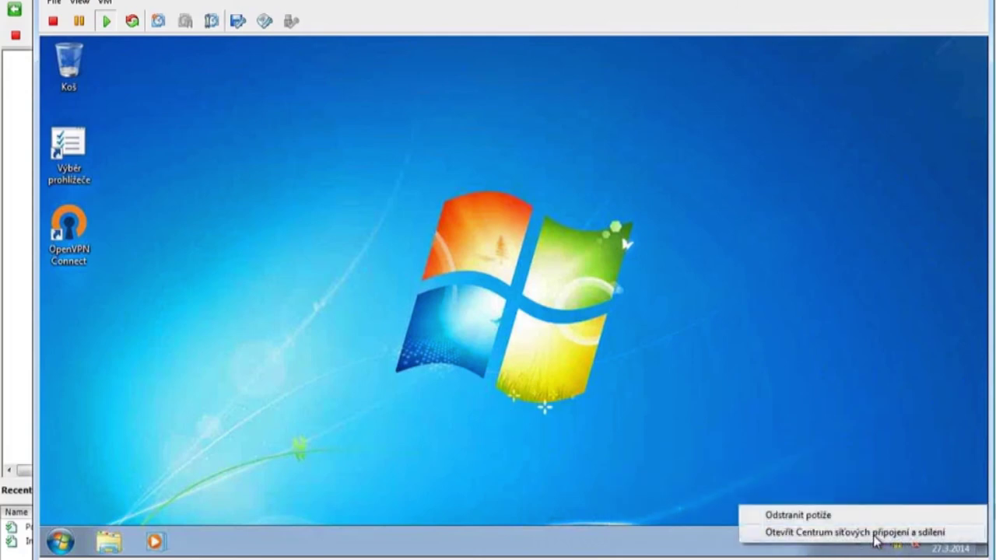
left_click(877, 533)
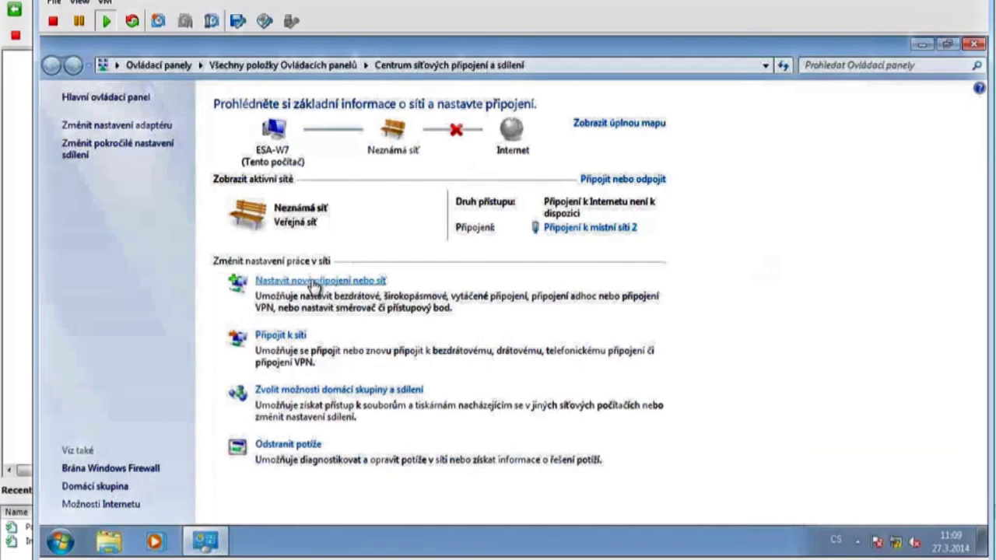
Start a workplace VPN connection over the internet, postponing internet connection setup.
left_click(314, 282)
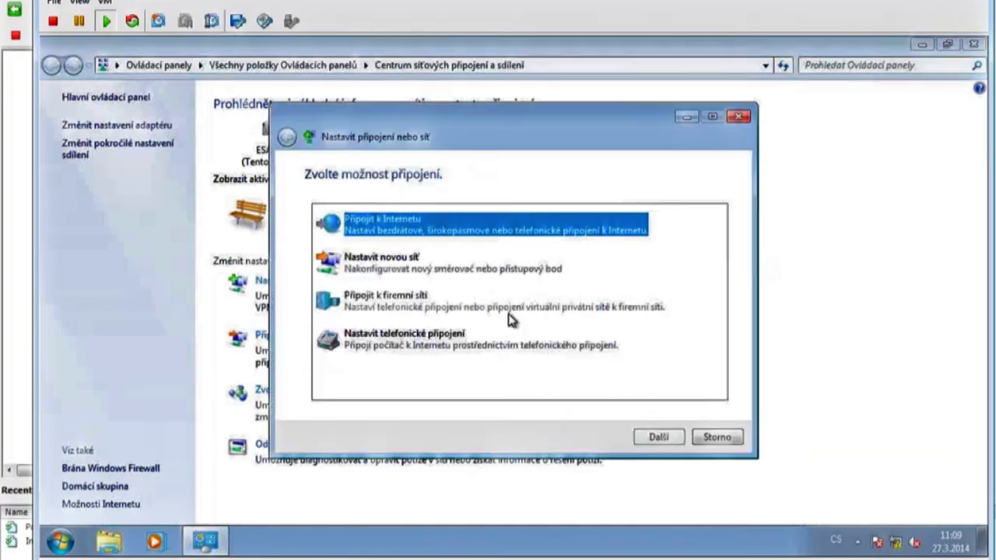
left_click(393, 309)
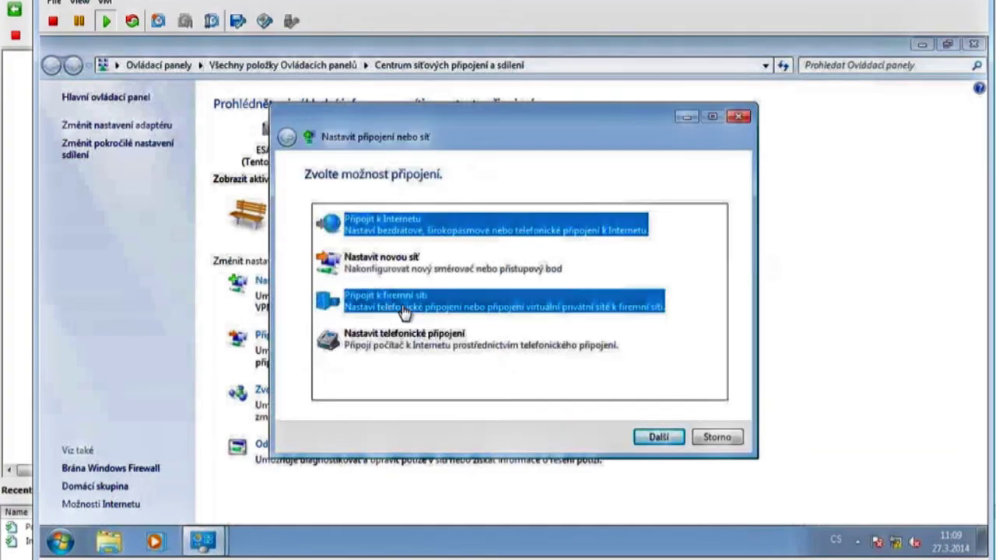
left_click(662, 437)
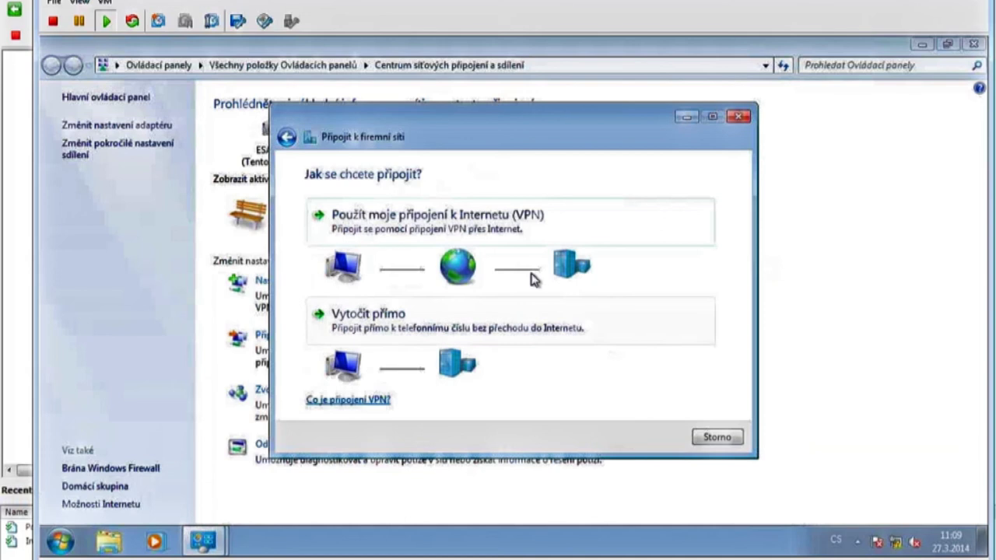
left_click(511, 222)
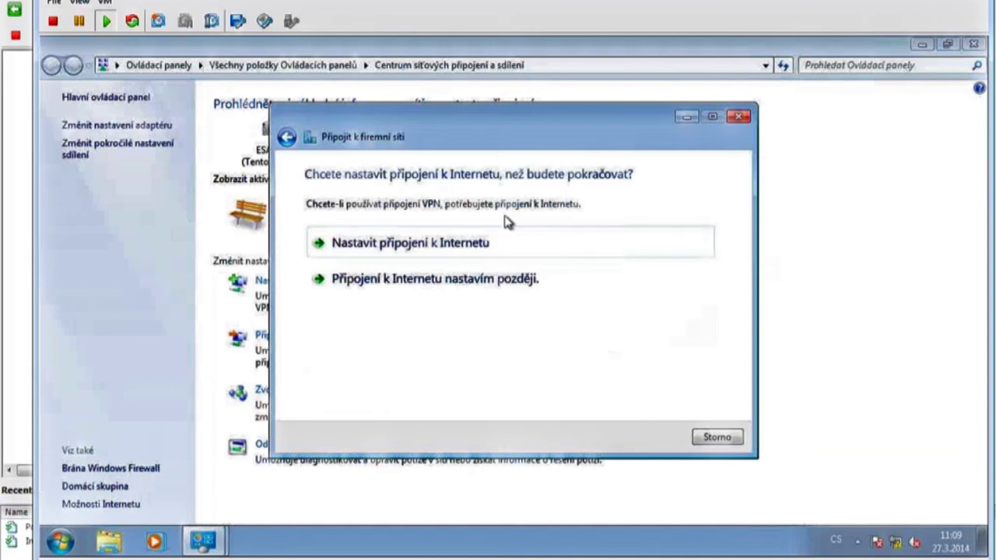
left_click(471, 290)
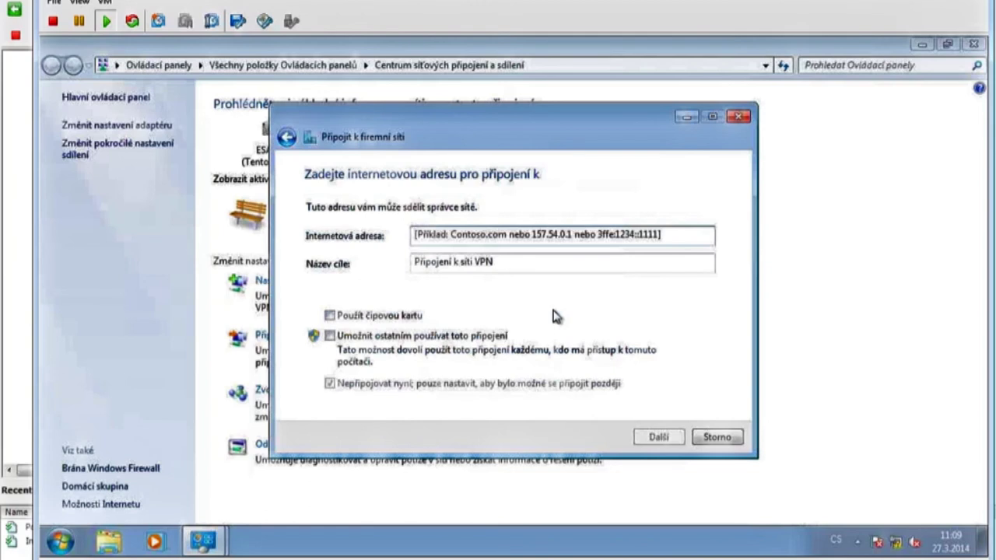
Create the VPN connection to 192.168.2.2 with user name administrator.
type("192")
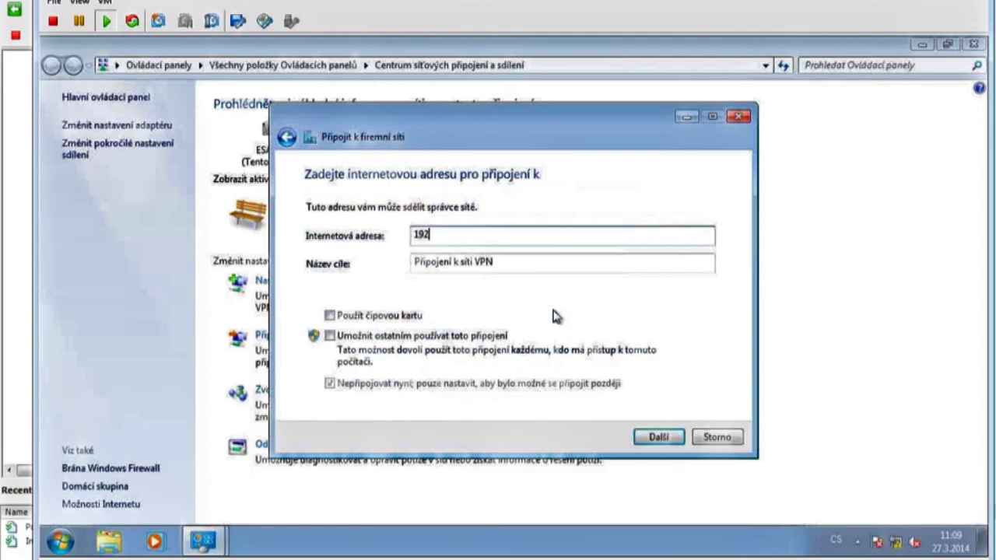
type(".168.2.2")
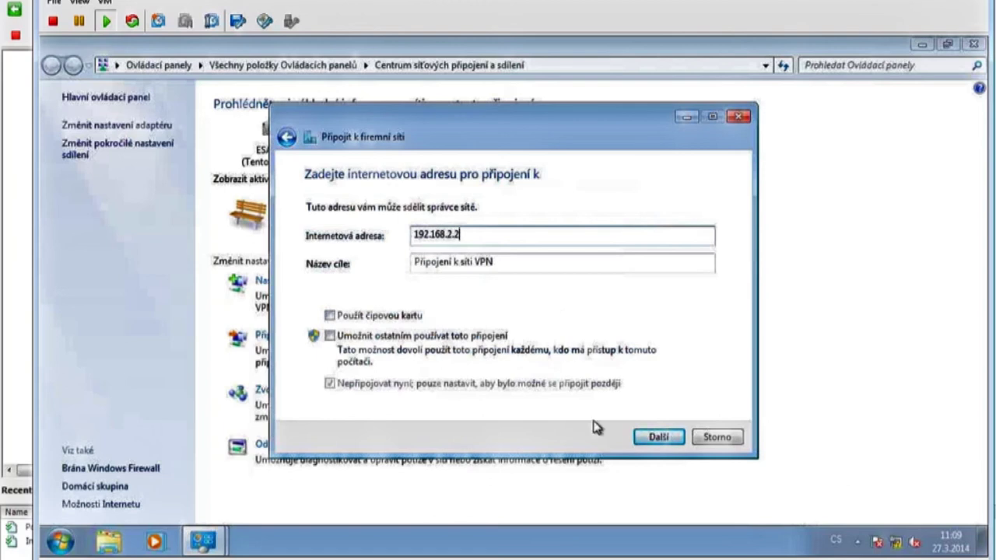
left_click(658, 437)
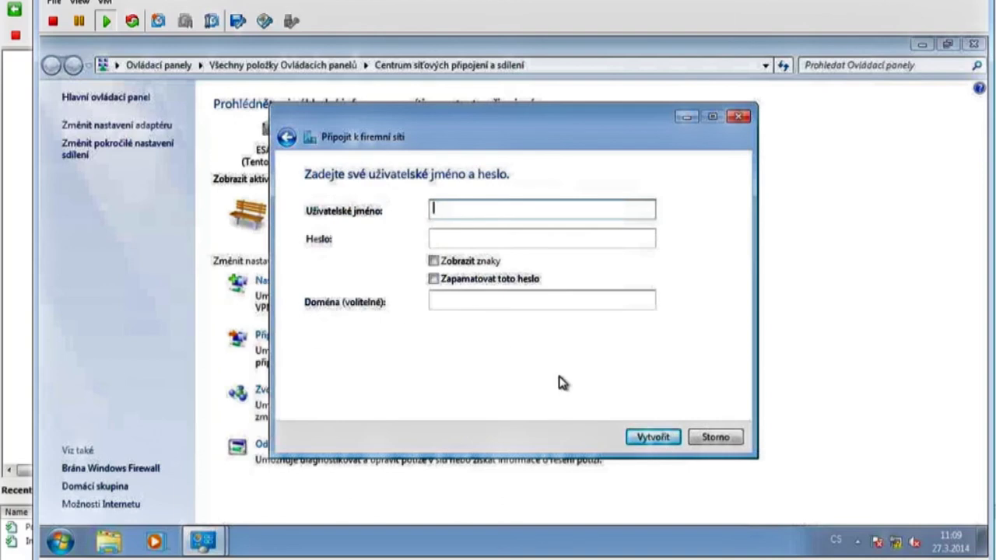
type("administrator")
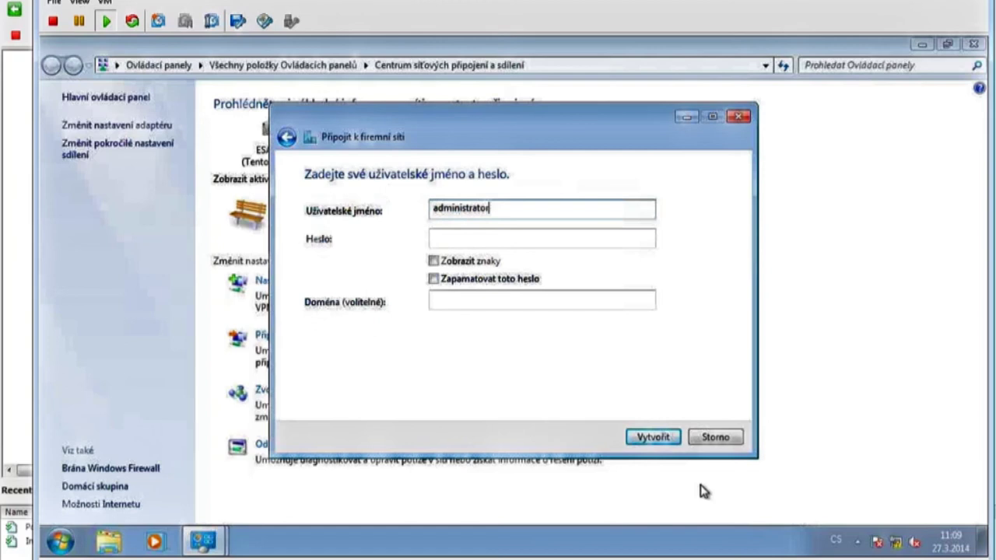
left_click(658, 438)
left_click(717, 438)
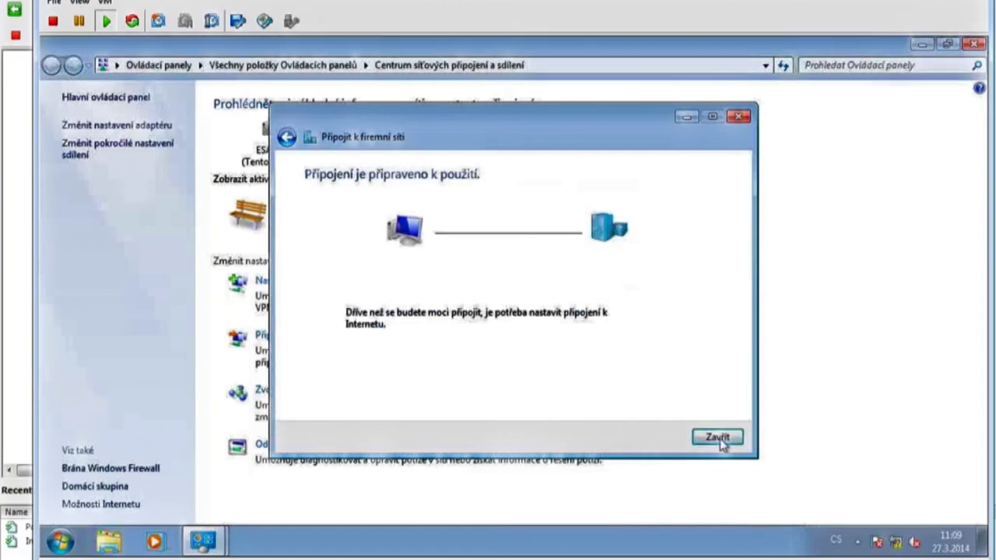
key("super+r")
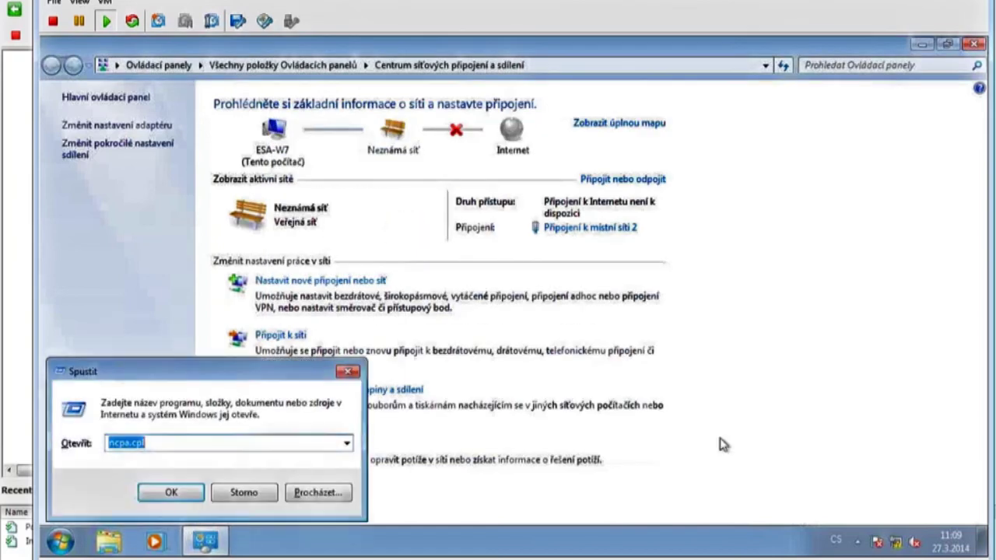
Run ncpa.cpl and bring up the connect prompt for the VPN connection.
key("Return")
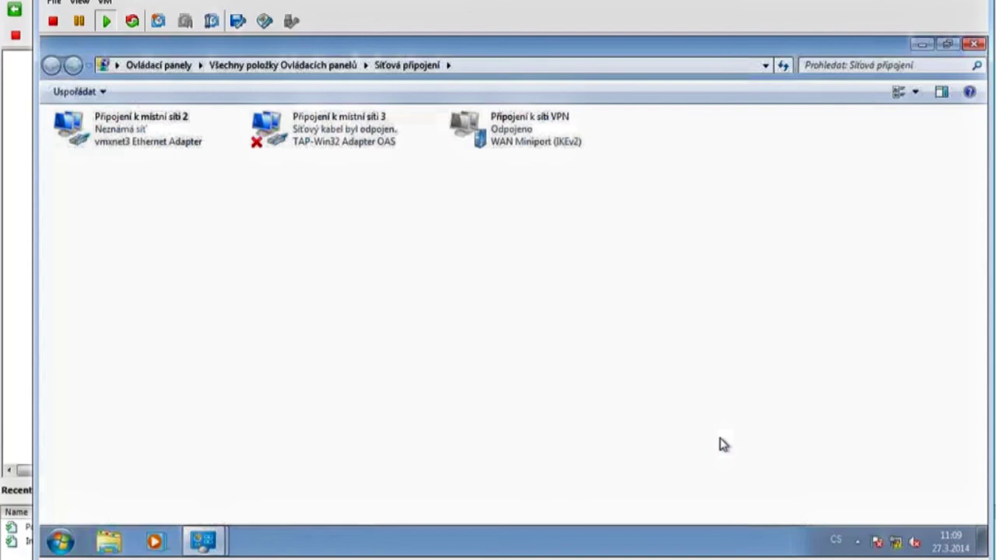
right_click(467, 132)
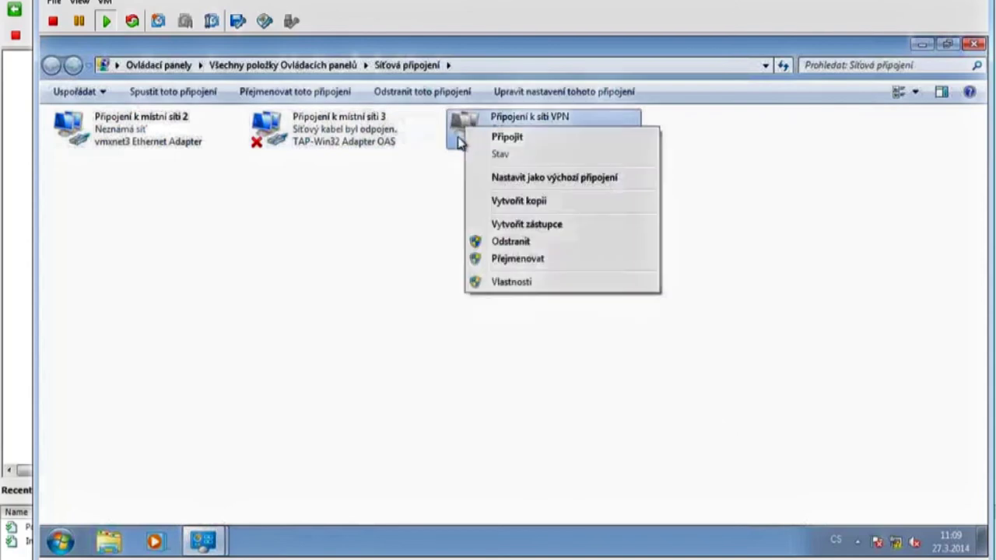
left_click(507, 137)
Set the VPN's security to type PPTP with maximum-strength data encryption.
left_click(557, 433)
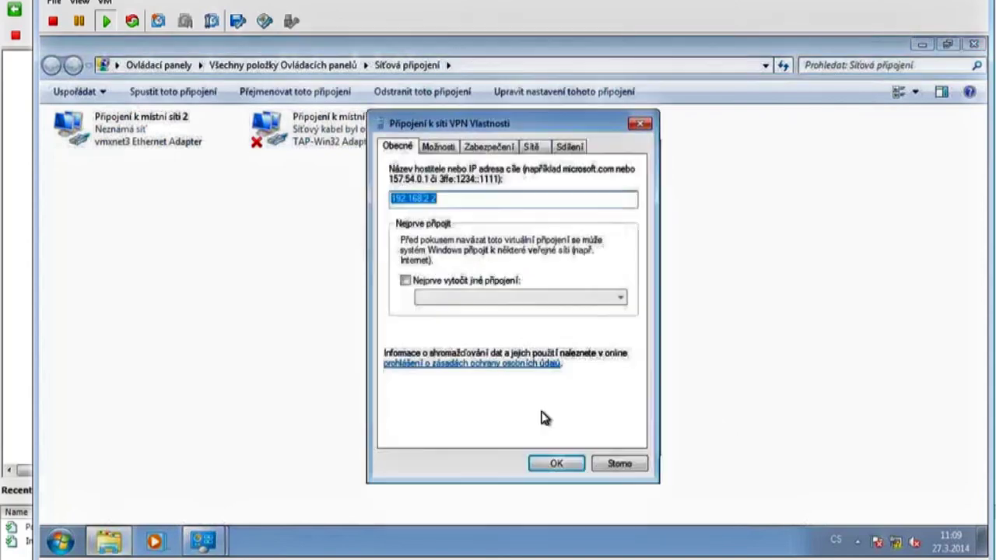
left_click(488, 147)
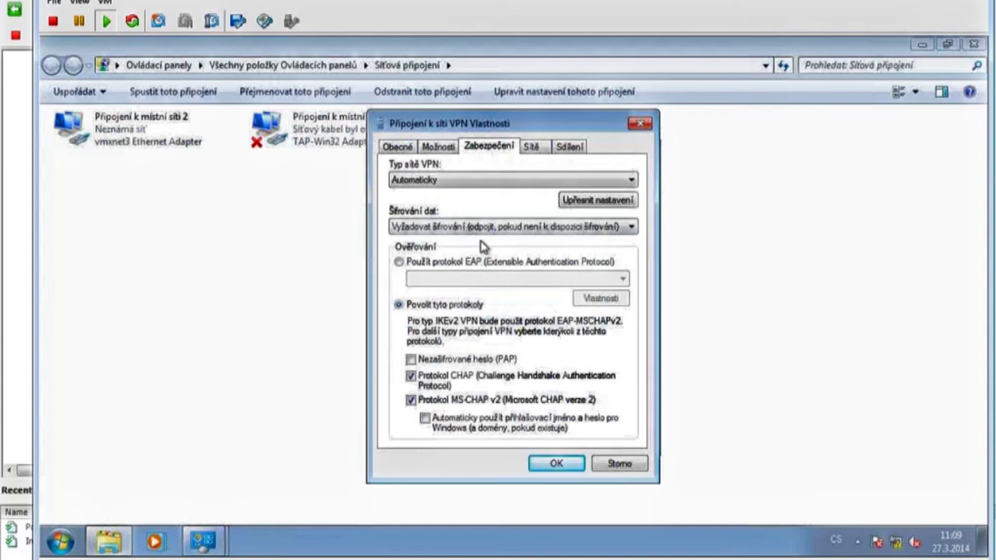
left_click(460, 180)
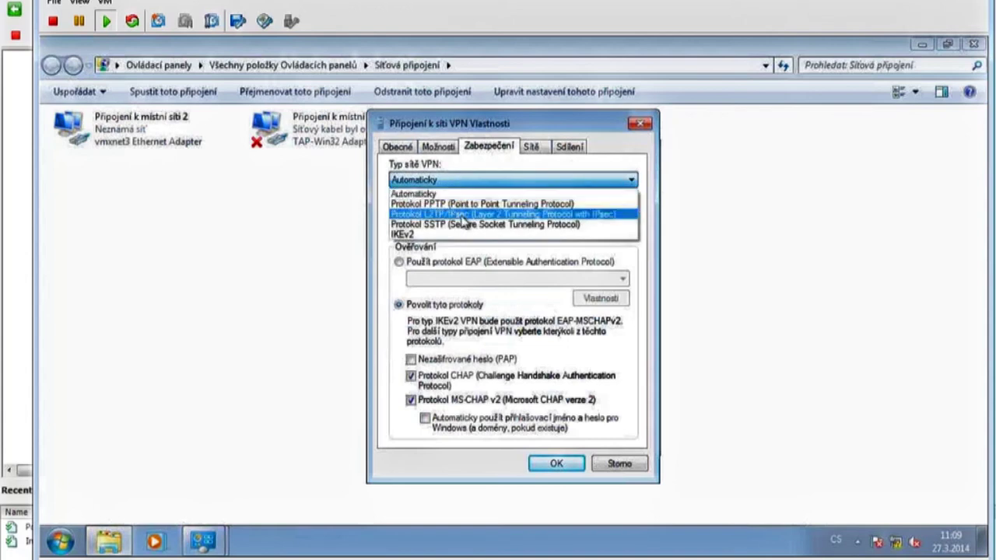
left_click(458, 203)
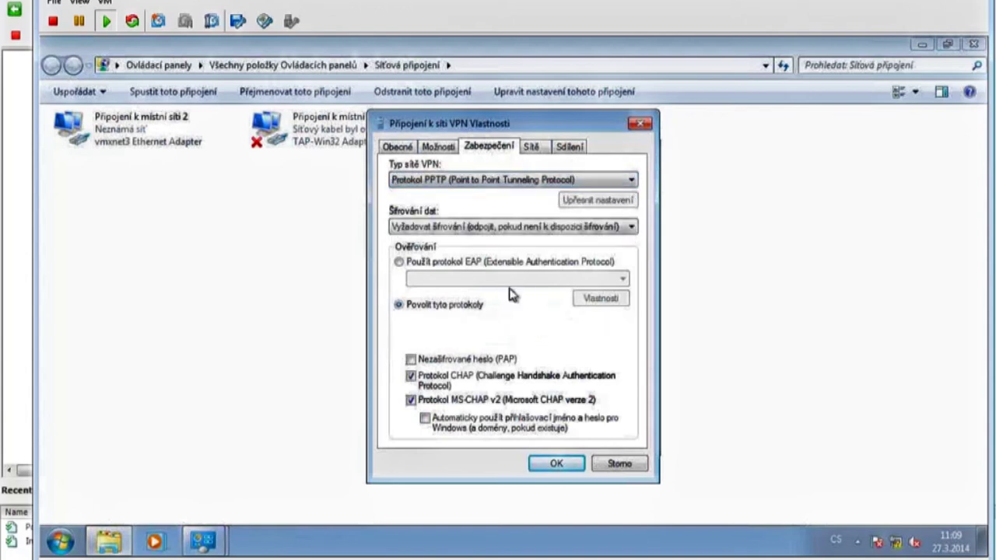
left_click(488, 228)
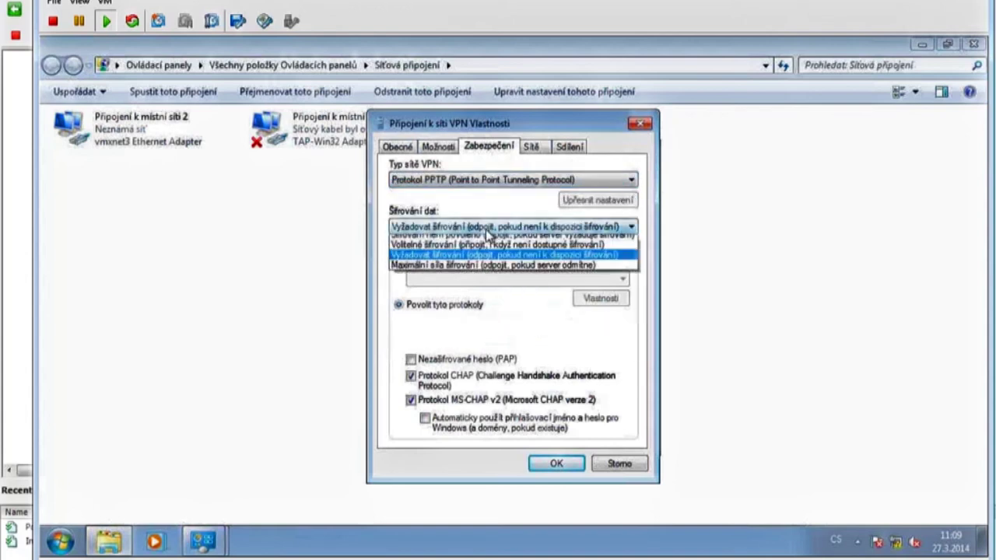
left_click(482, 277)
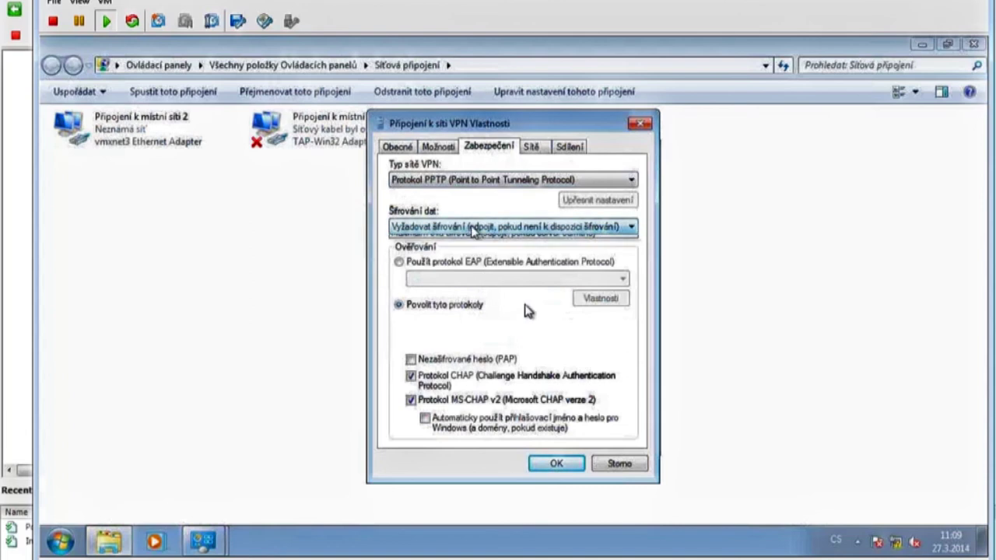
left_click(498, 226)
left_click(453, 272)
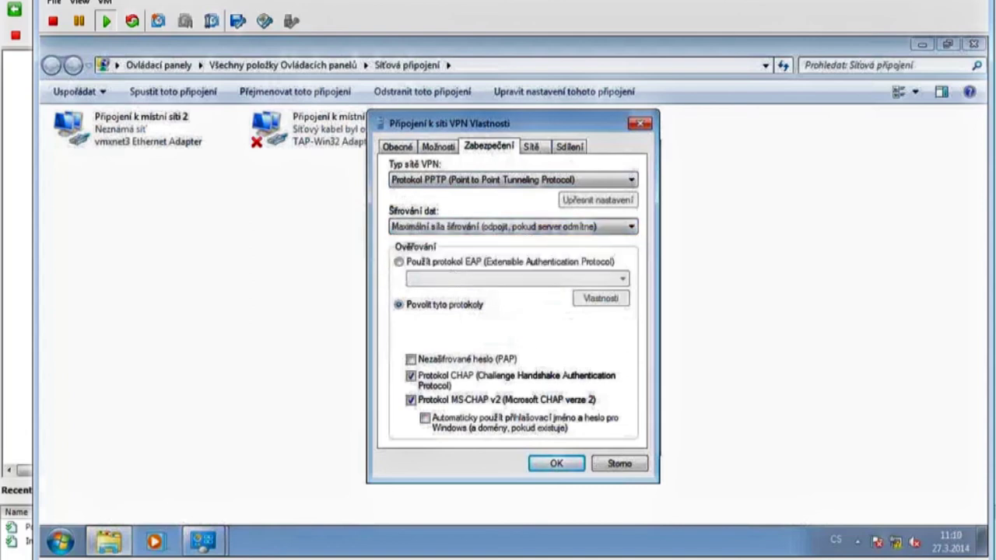
left_click(555, 463)
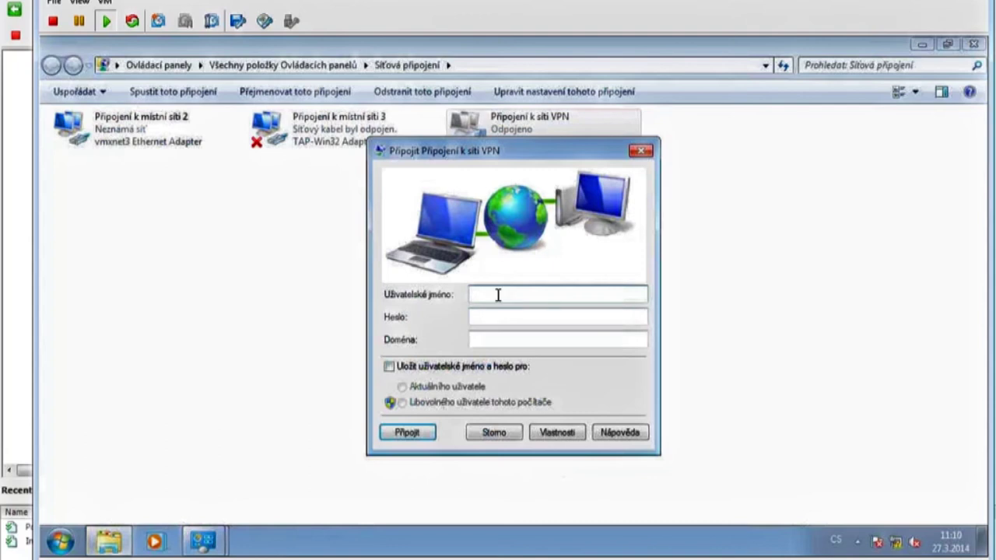
Connect the VPN as administrator with the account password in domain ESETESA.
type("administrator")
key("Tab")
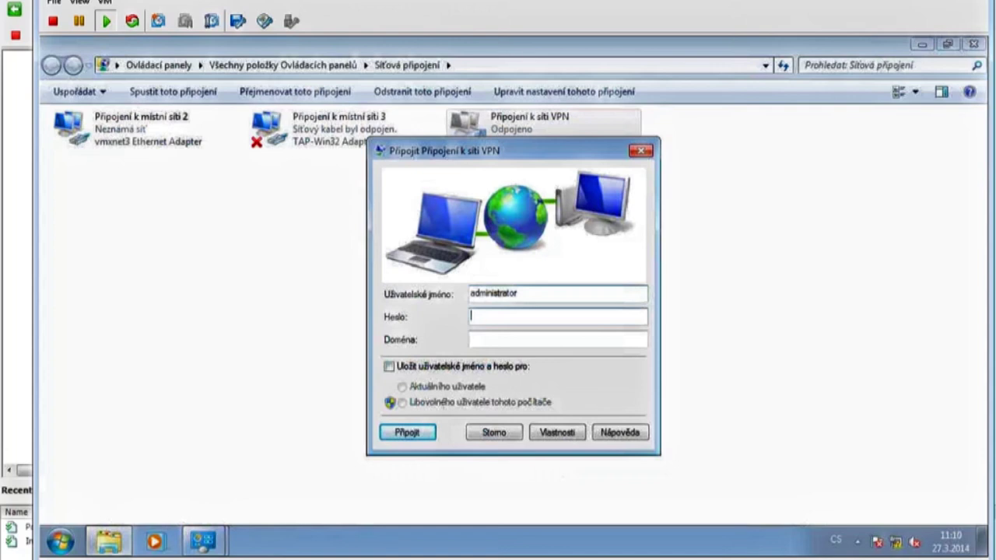
type("a")
key("BackSpace")
key("Tab")
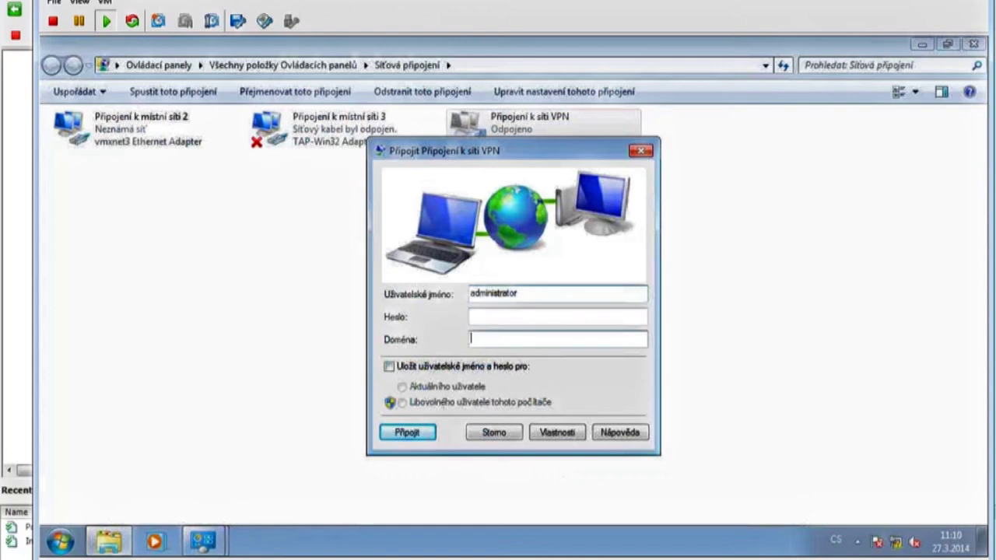
type("ESETESA")
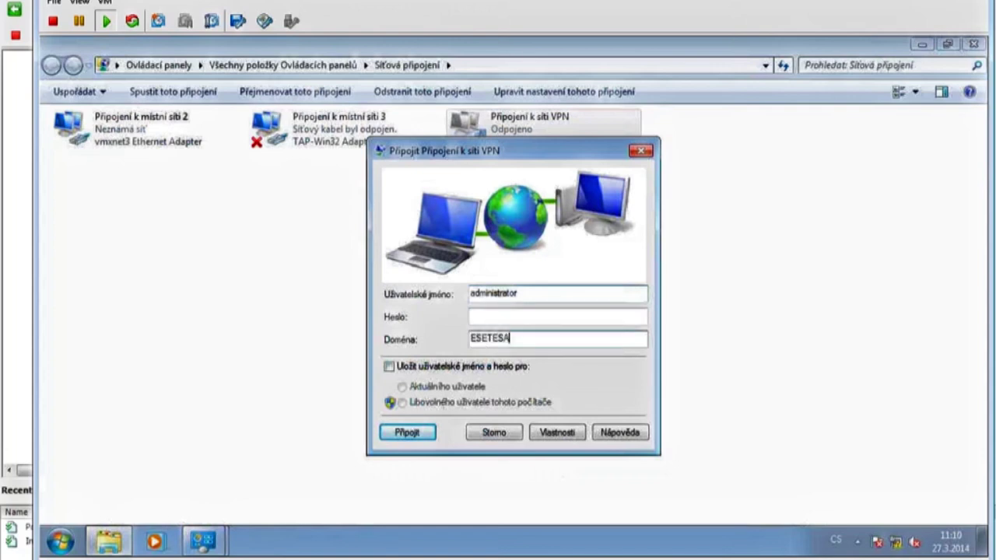
left_click(494, 316)
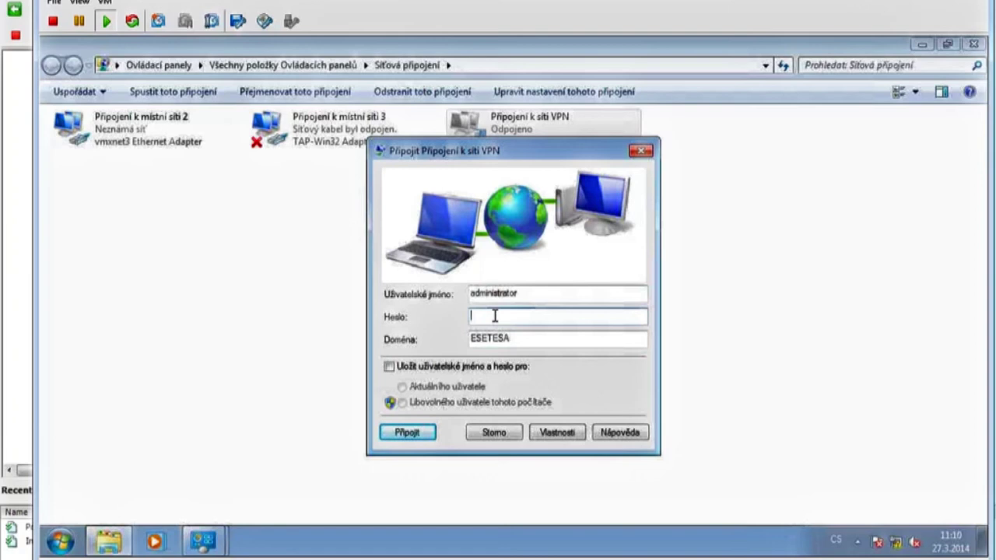
type("••••••")
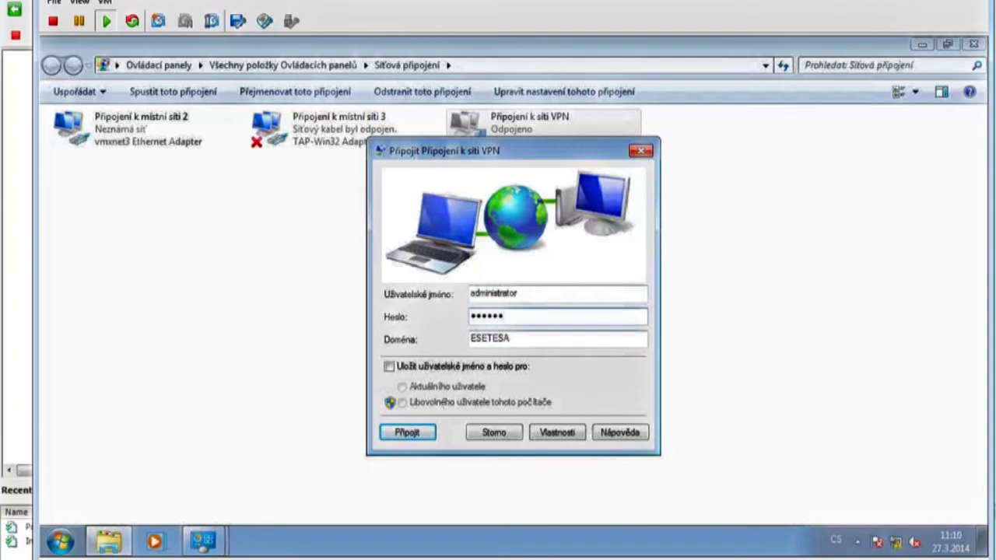
left_click(413, 434)
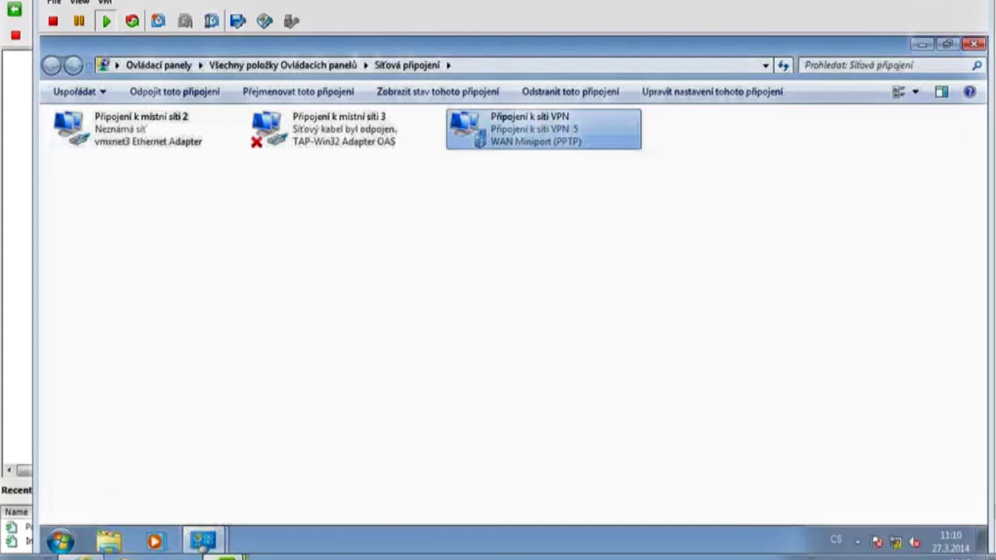
Switch to the ESA_dc on ph-esxi03 server console window.
mouse_move(226, 558)
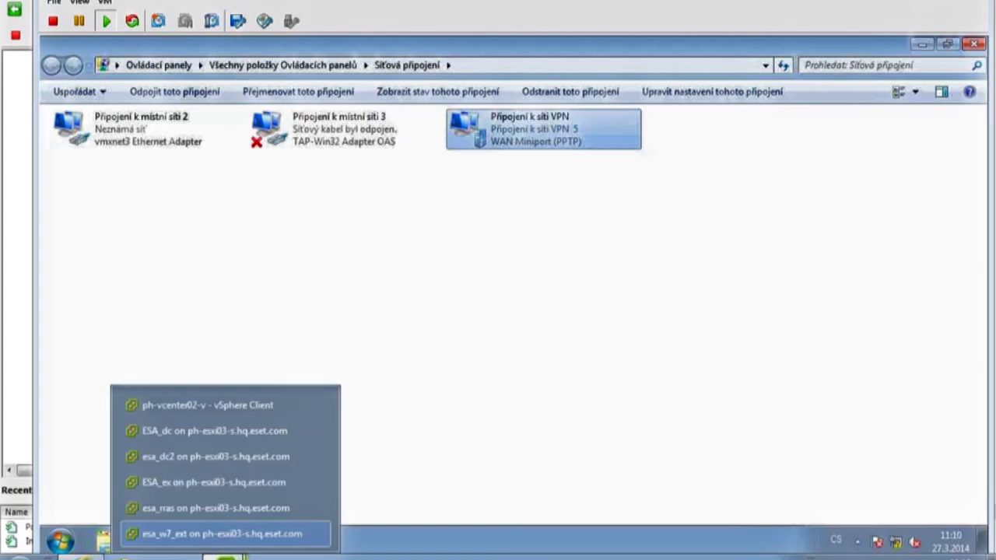
left_click(221, 433)
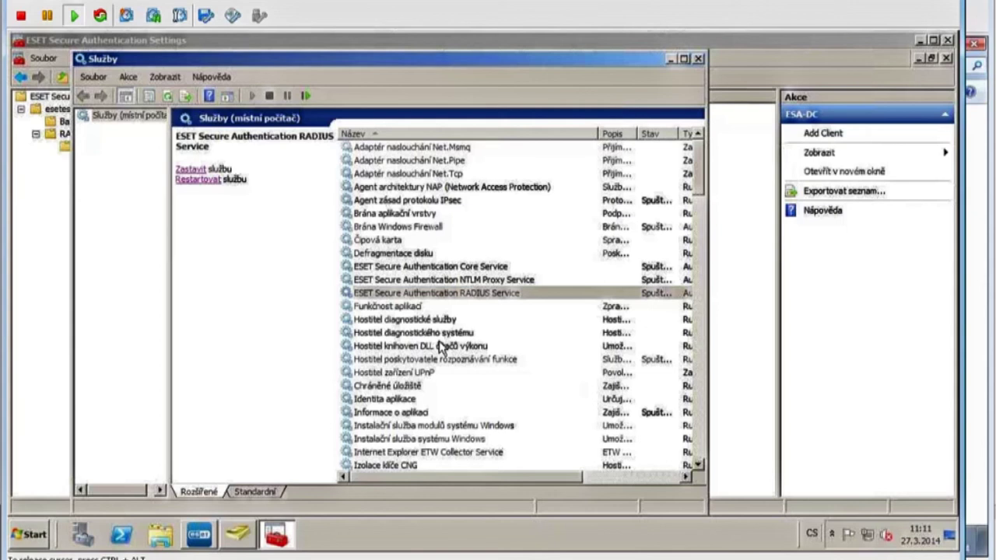
Maximize Services, check that the esetesa.org overview lists only ESA-DC, then close the ESET console.
double_click(539, 60)
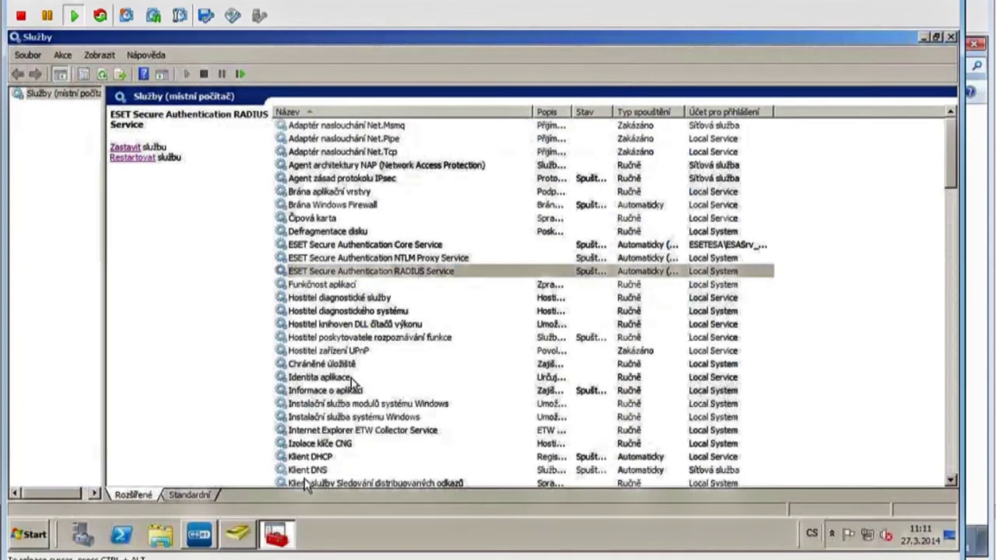
mouse_move(205, 543)
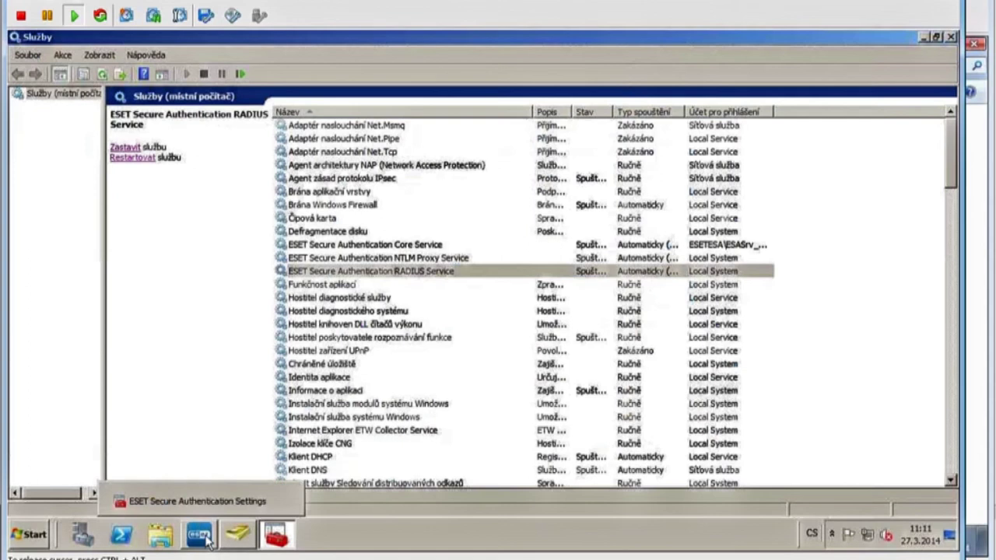
left_click(205, 543)
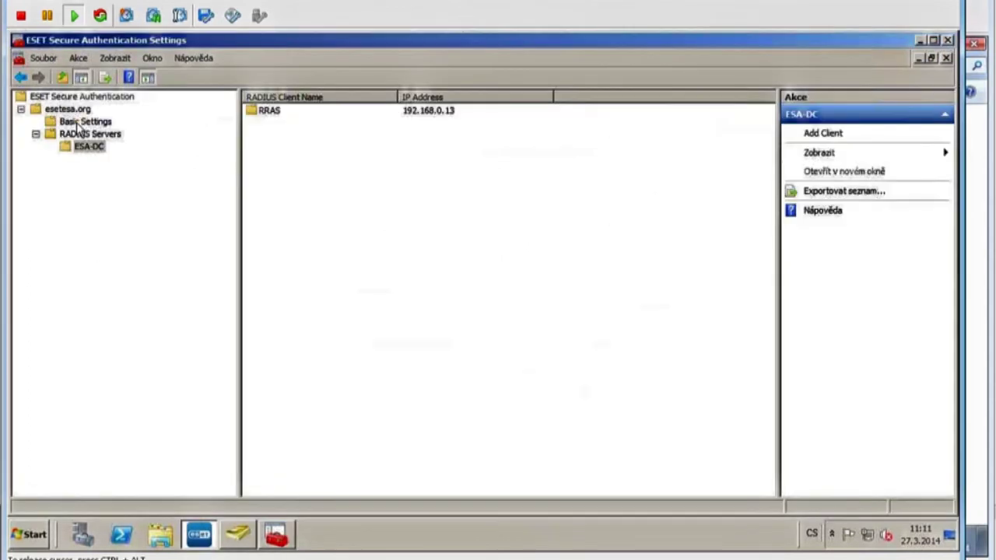
left_click(81, 122)
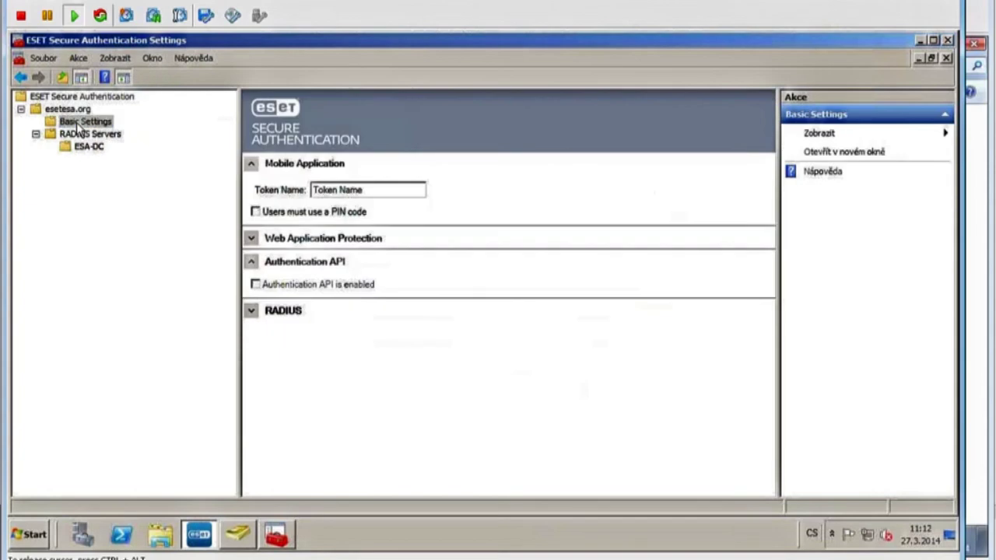
left_click(76, 111)
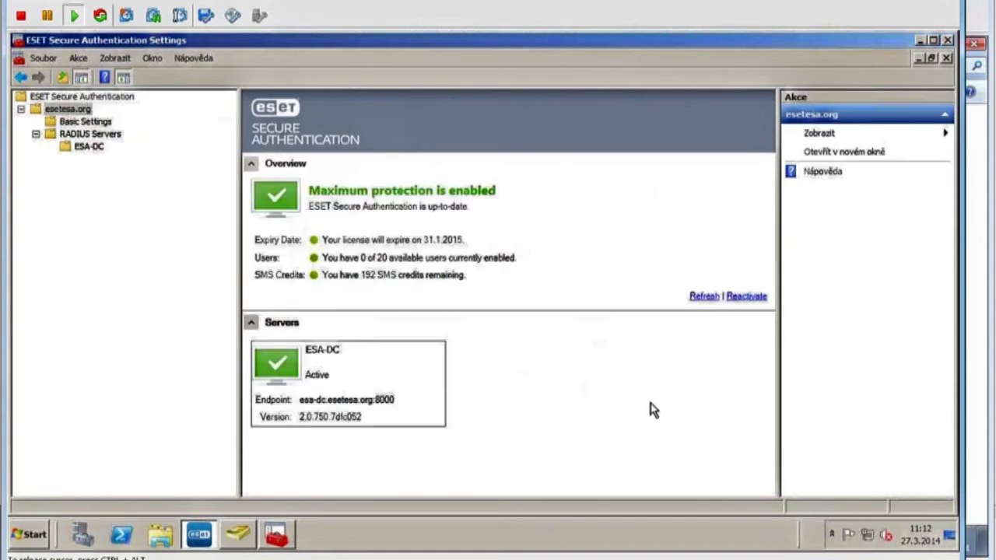
left_click(947, 40)
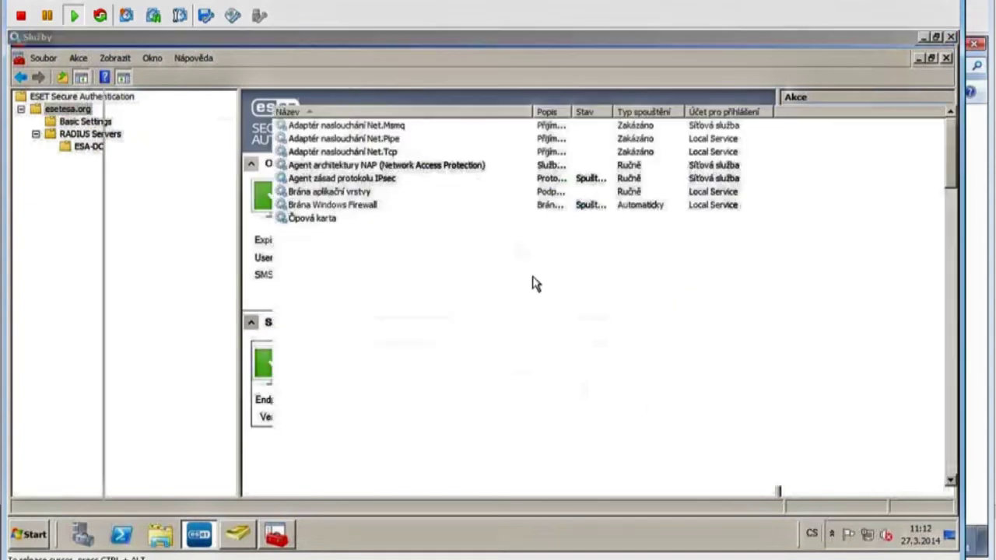
Relaunch ESET Secure Authentication and view esetesa.org, now listing ESA-DC active and ESA-DC2 online.
left_click(28, 535)
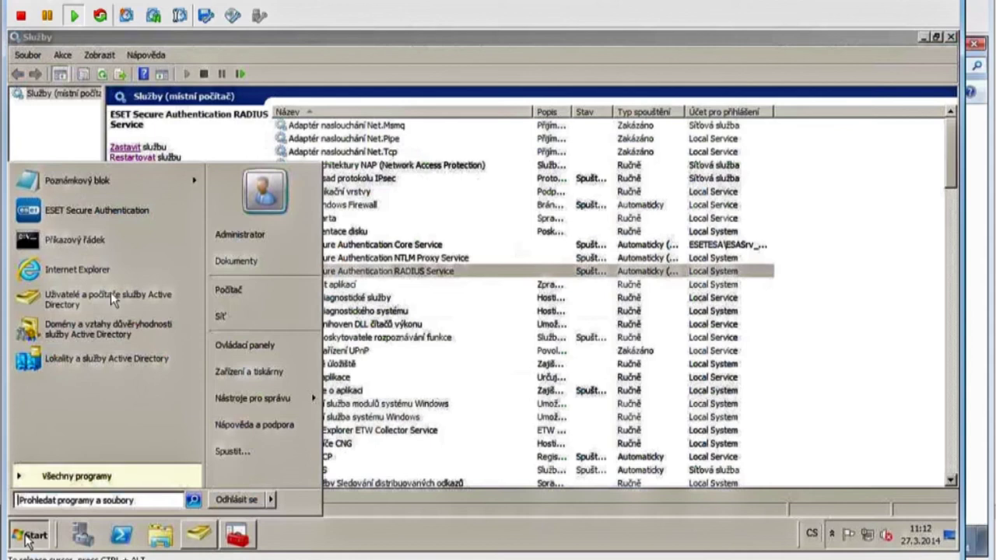
left_click(121, 210)
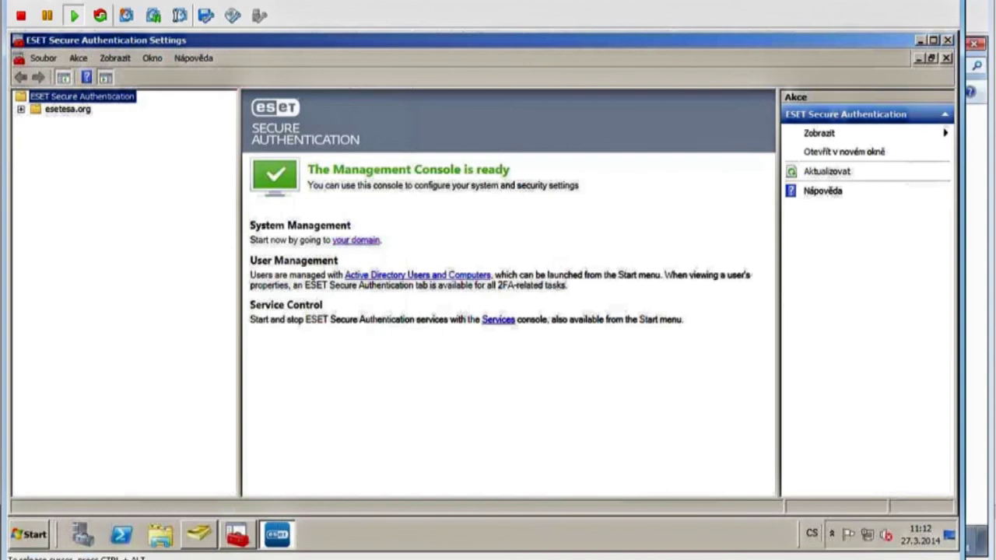
left_click(64, 109)
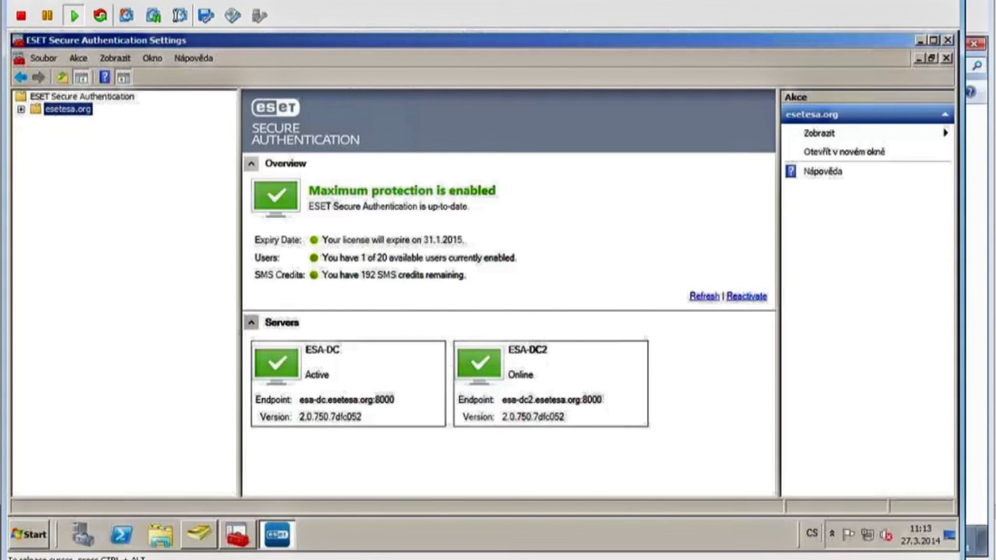
Stop the ESET Secure Authentication Core Service in Services, then return to the ESET console.
left_click(248, 534)
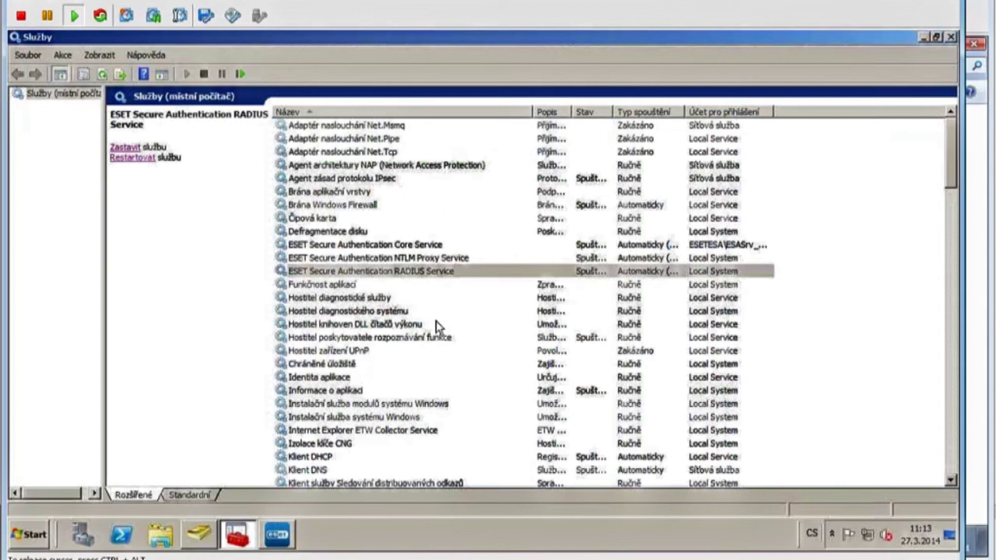
left_click(429, 244)
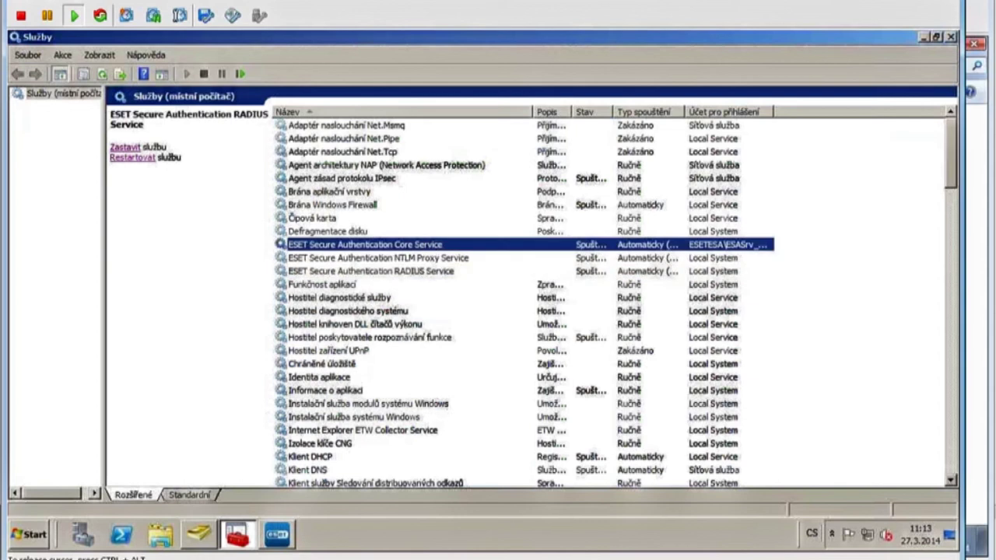
left_click(124, 146)
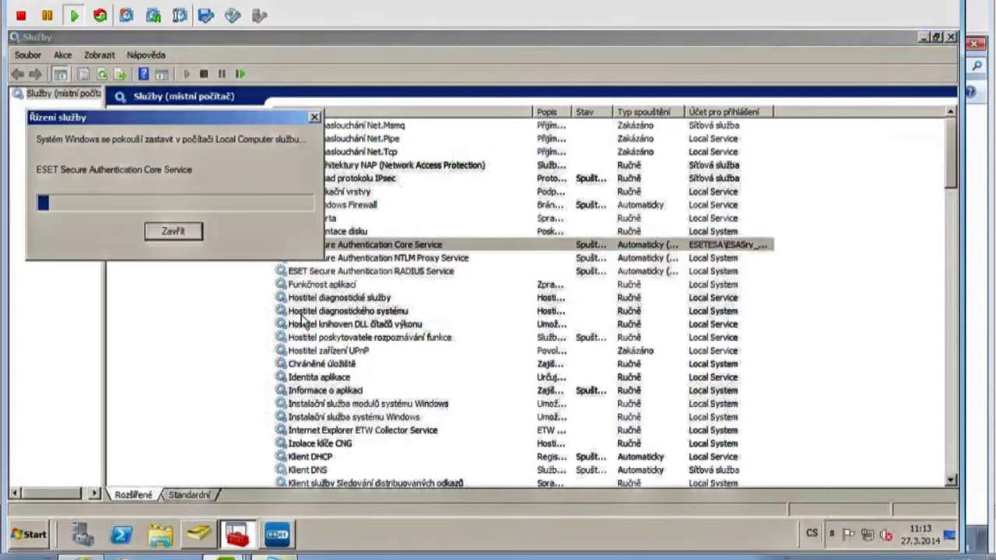
left_click(281, 534)
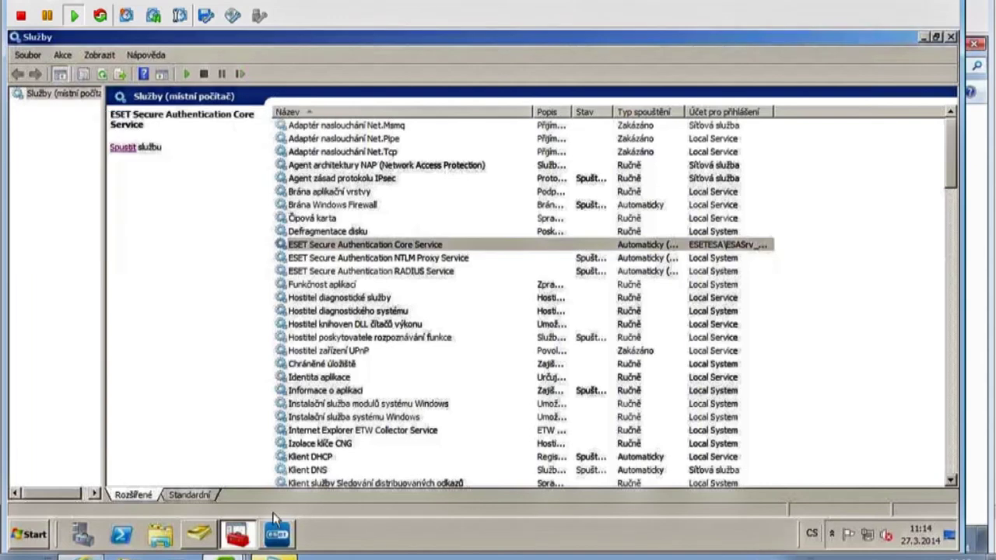
left_click(279, 535)
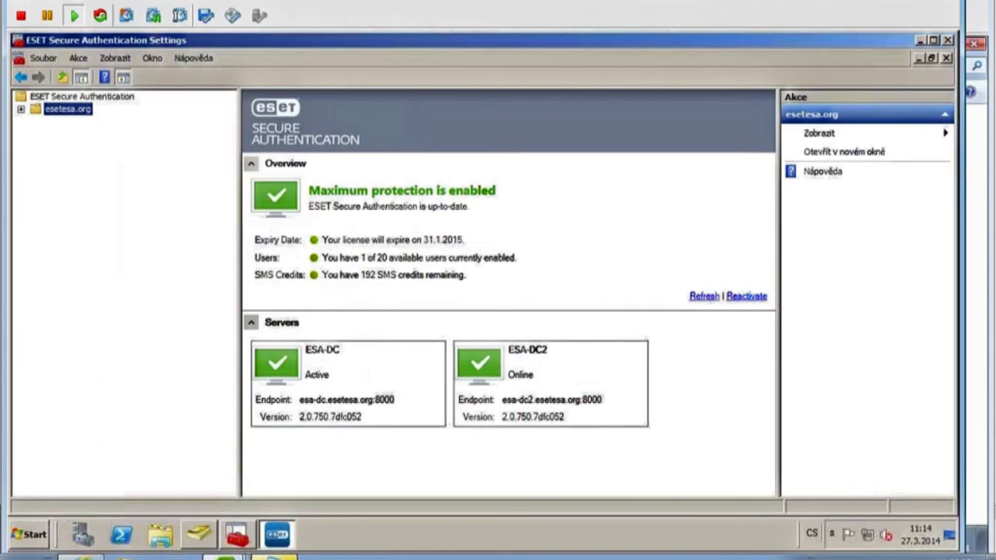
Refresh the server overview, close the ESET console, and open the ESA_dc2 virtual machine console.
left_click(704, 295)
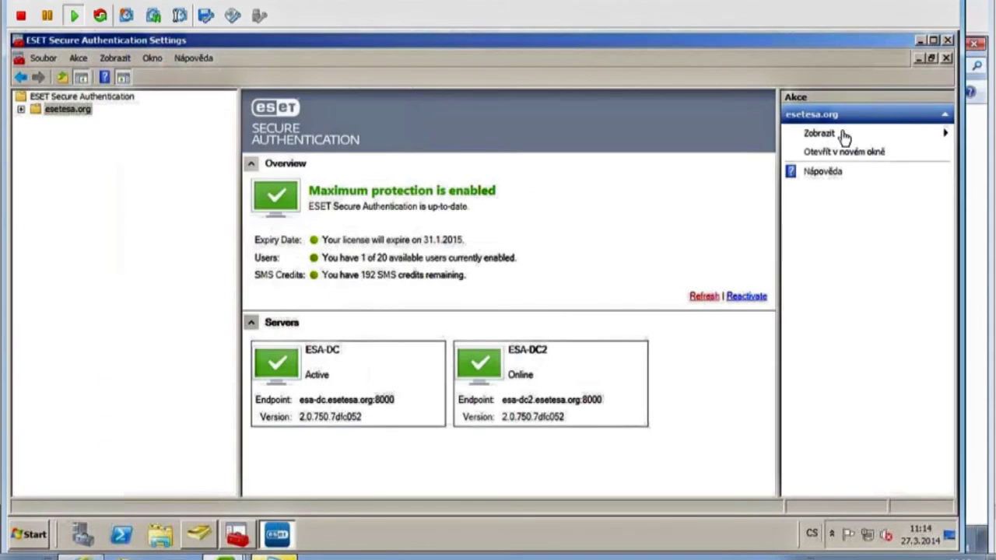
left_click(948, 40)
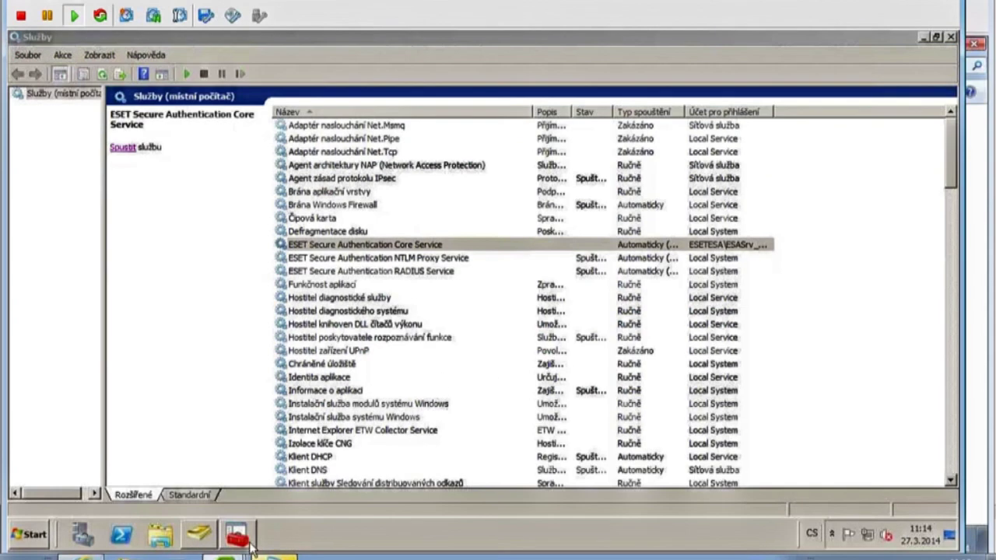
mouse_move(225, 549)
left_click(218, 456)
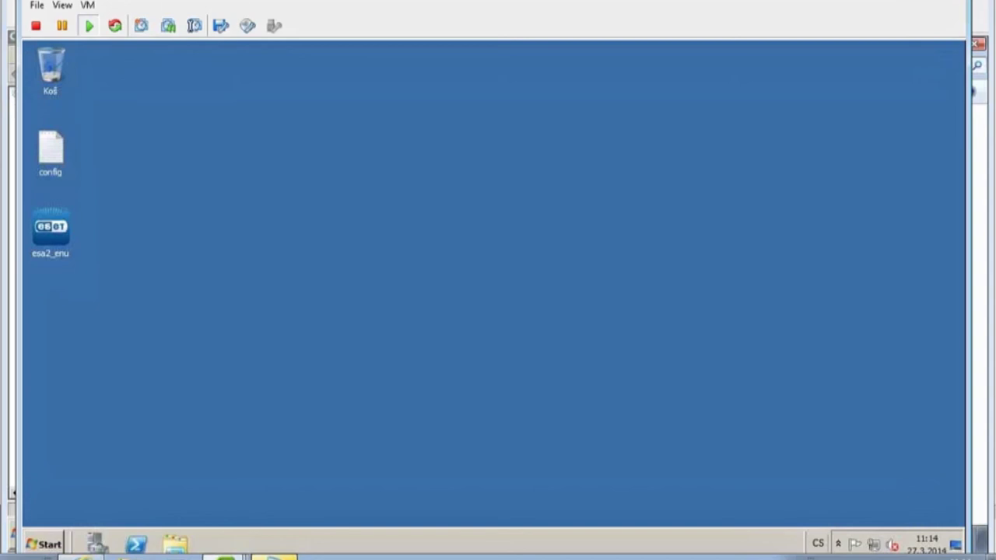
Launch ESET Secure Authentication and view esetesa.org, showing ESA-DC offline and ESA-DC2 active.
left_click(42, 539)
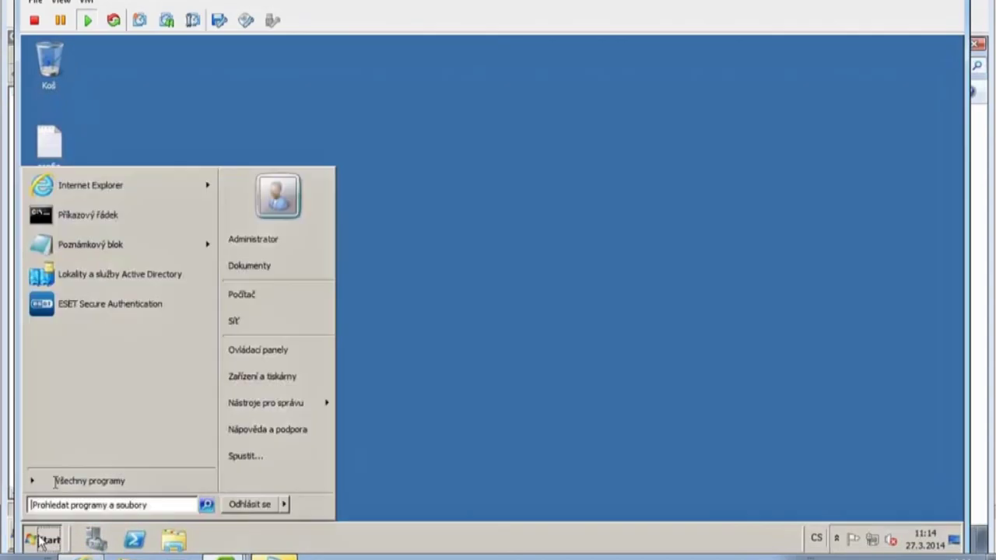
left_click(109, 305)
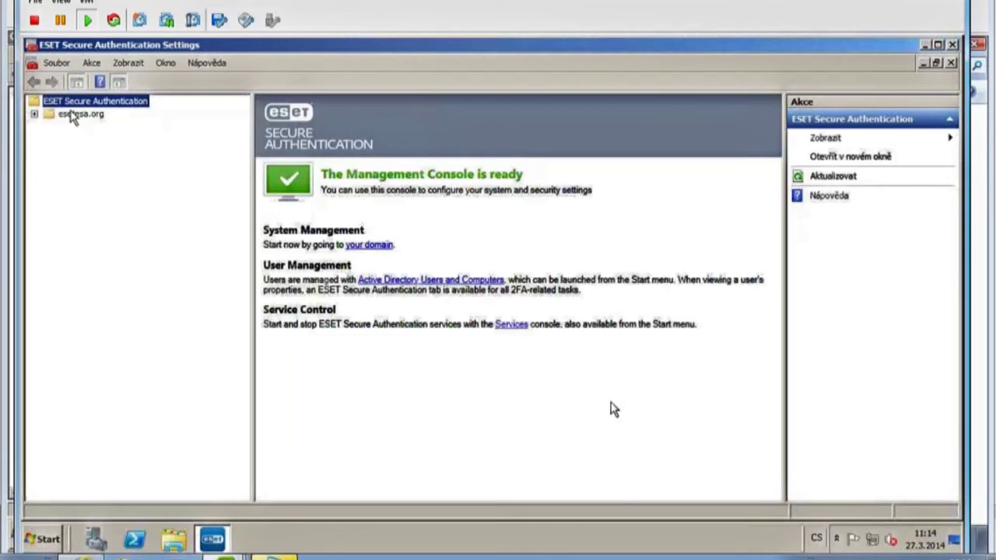
left_click(70, 114)
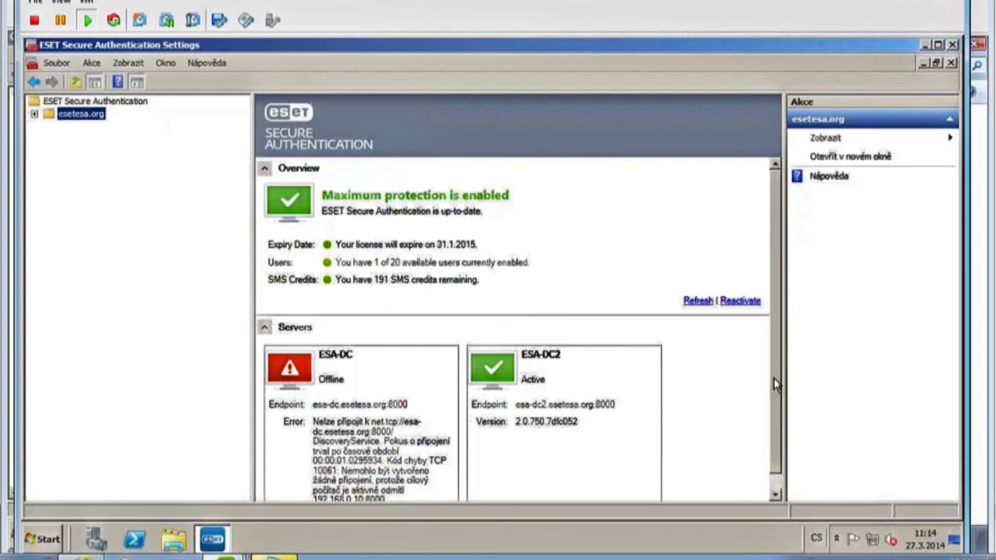
Dismiss the Windows Update restart notification.
left_click_drag(773, 378, 777, 424)
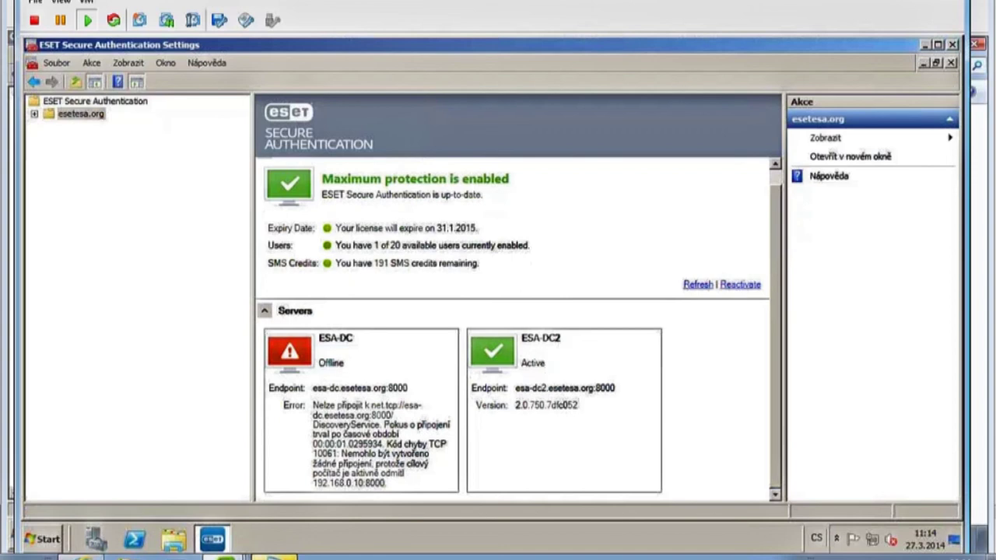
left_click(902, 528)
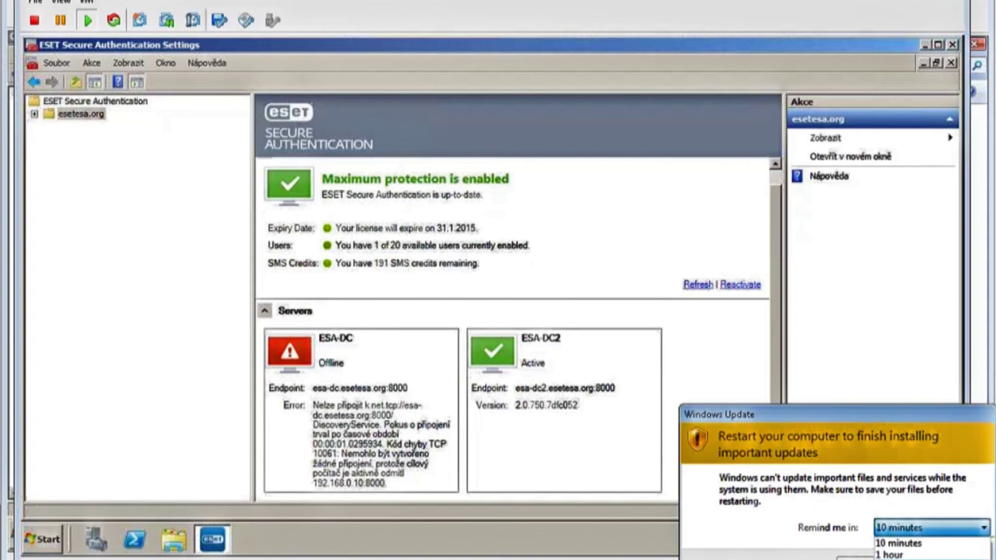
key("Escape")
key("Escape")
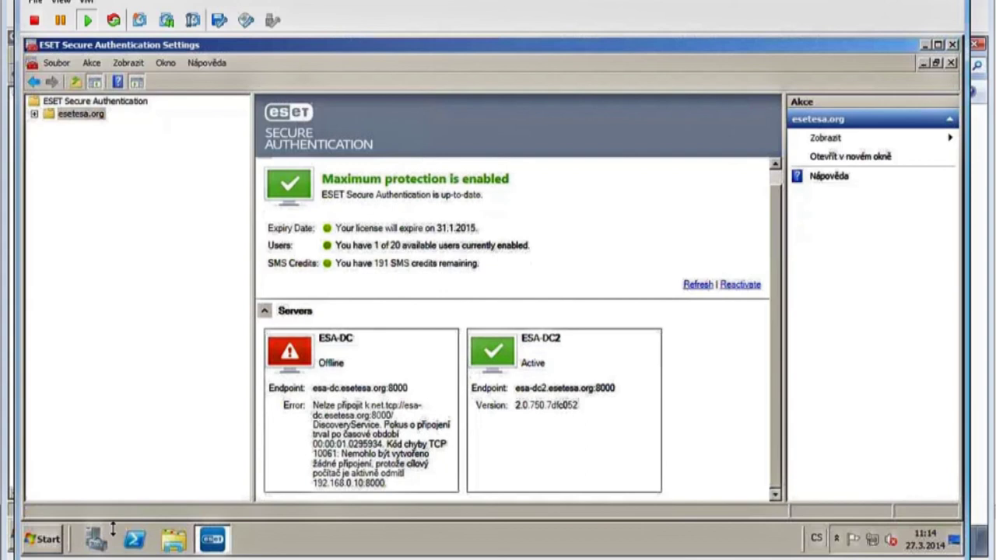
mouse_move(226, 557)
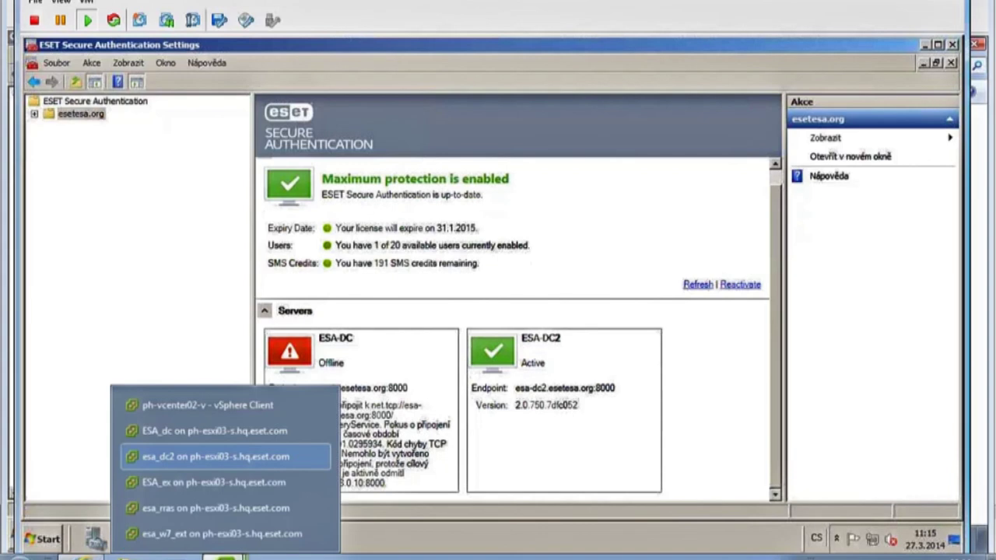
On the ESA_dc VM, launch ESET Secure Authentication and review esetesa.org: ESA-DC2 active, ESA-DC offline.
left_click(213, 433)
left_click(28, 535)
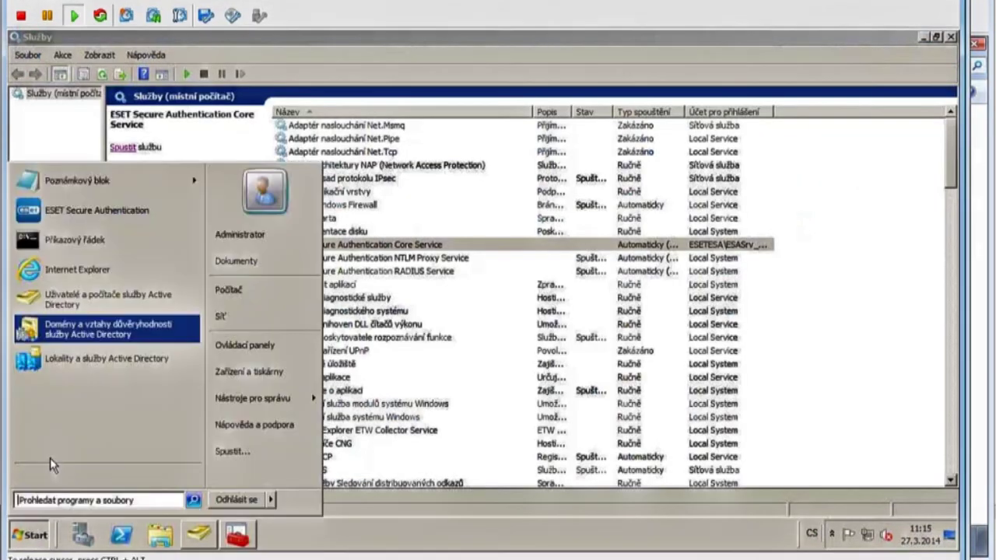
left_click(113, 215)
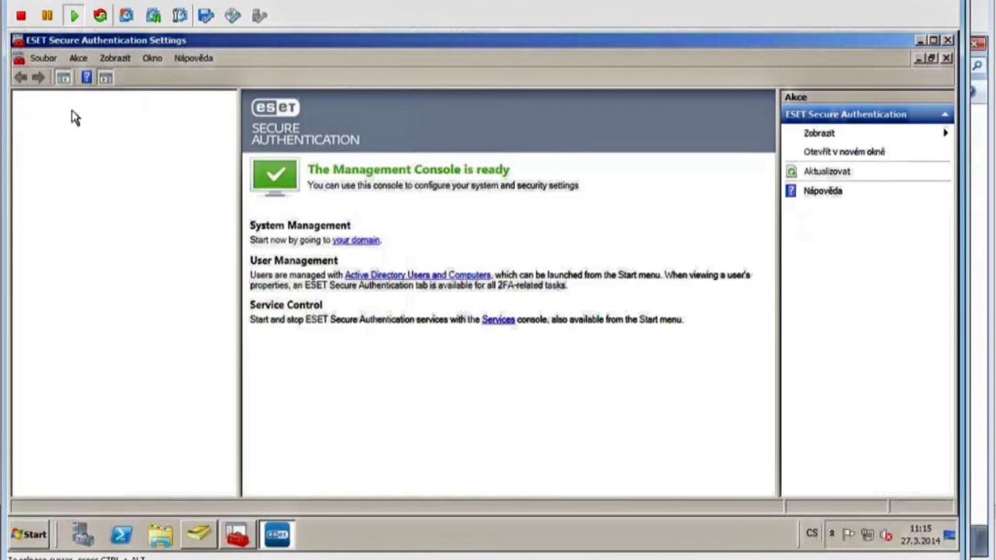
left_click(71, 110)
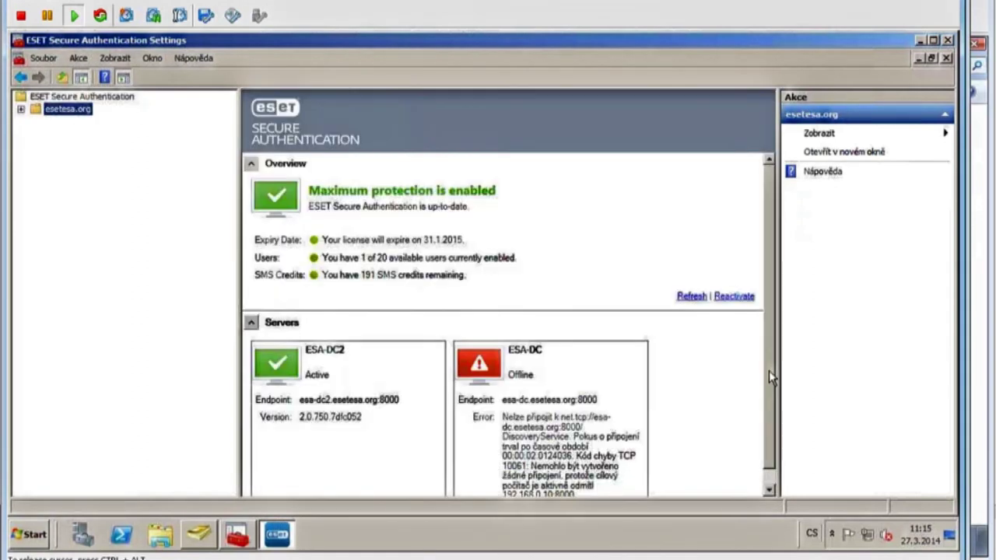
scroll(772, 430, "down", 1)
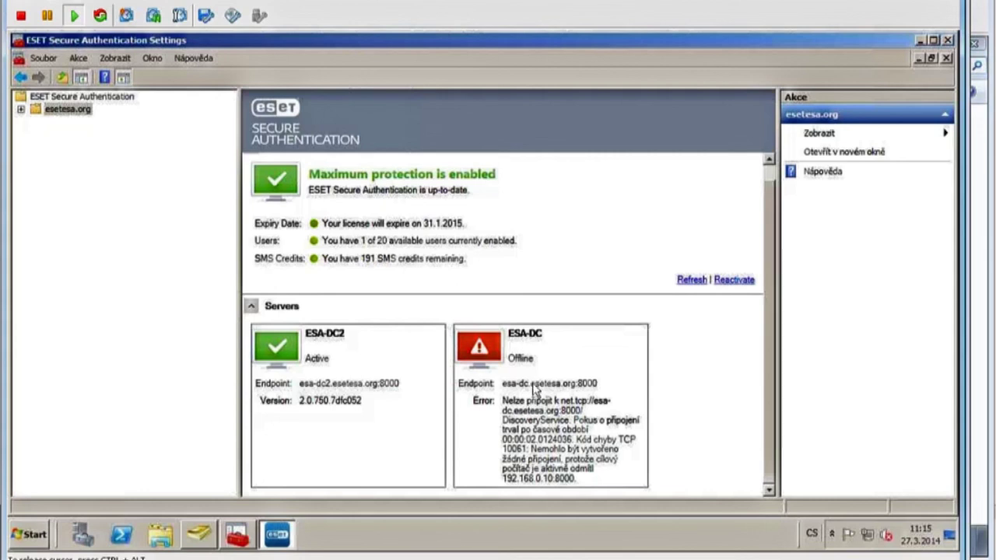
Start the stopped ESET Secure Authentication Core Service again from the Services window.
left_click(237, 534)
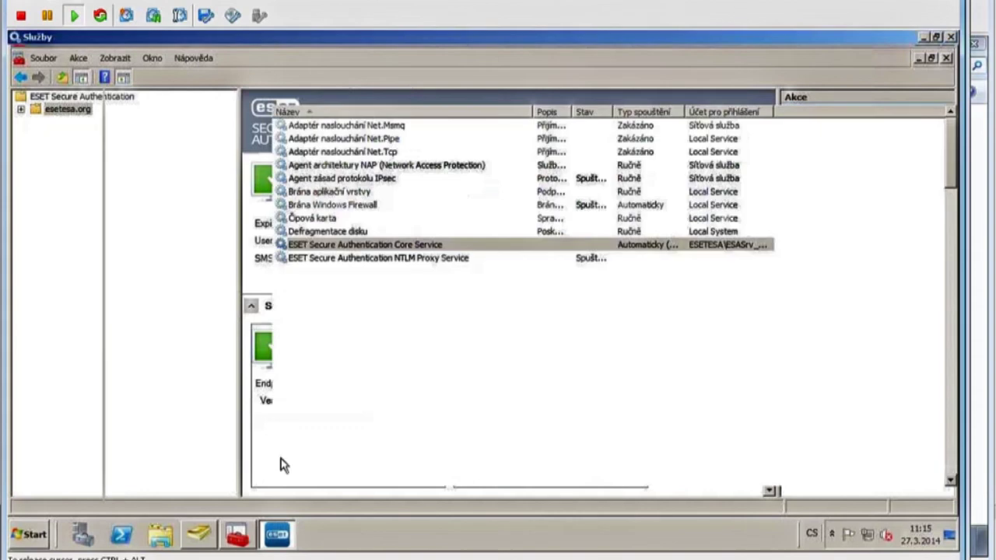
left_click(123, 149)
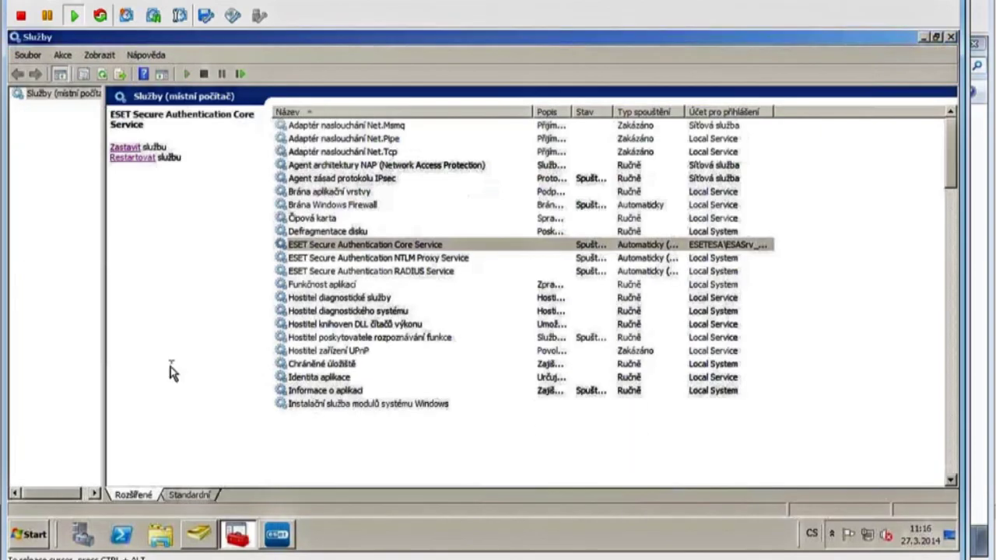
key("alt+Tab")
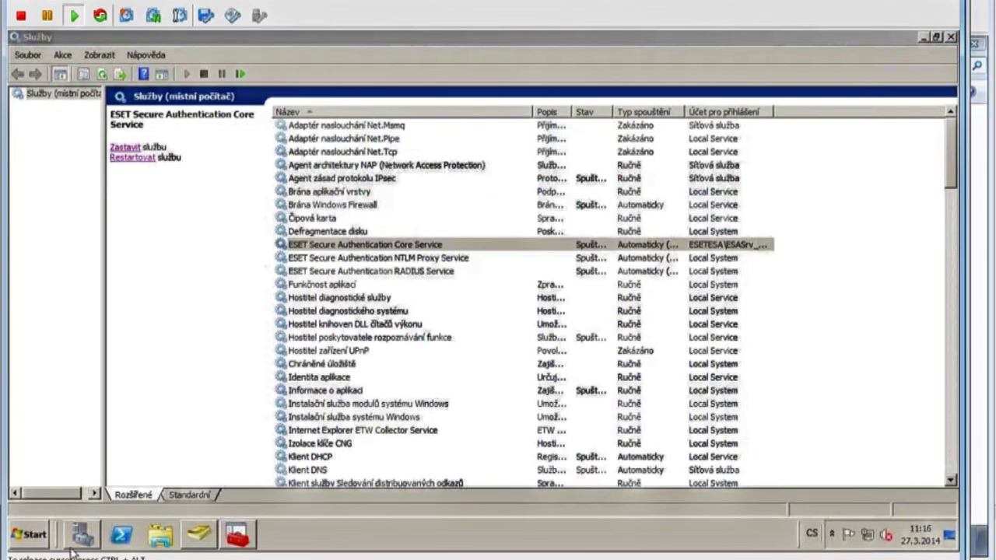
Reopen the ESET console on esetesa.org, then select the NTLM Proxy Service in Services.
left_click(43, 544)
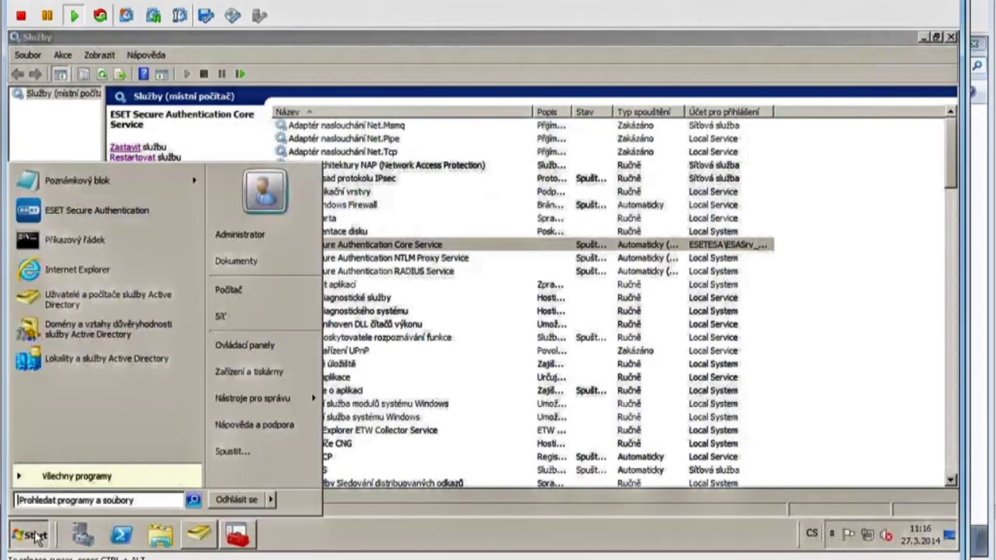
left_click(78, 210)
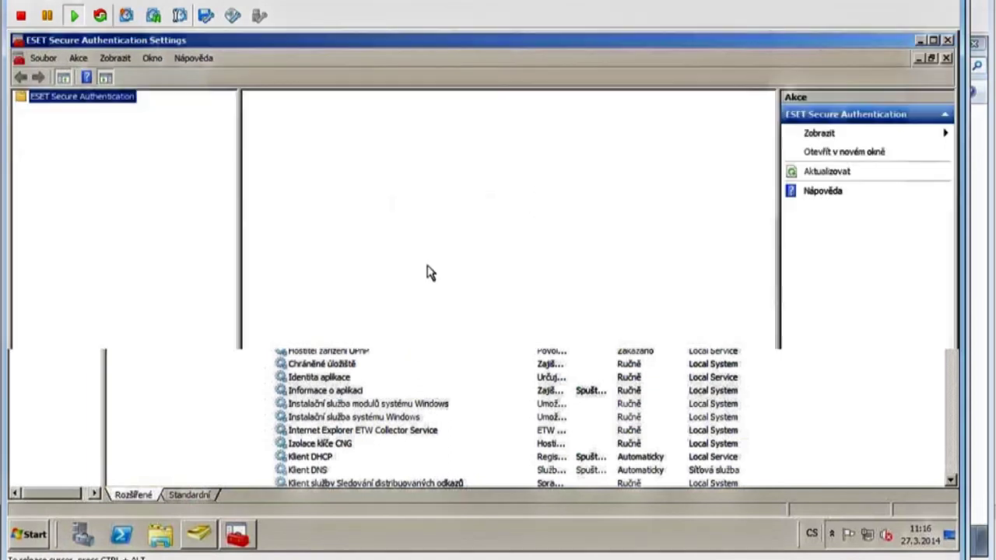
left_click(75, 110)
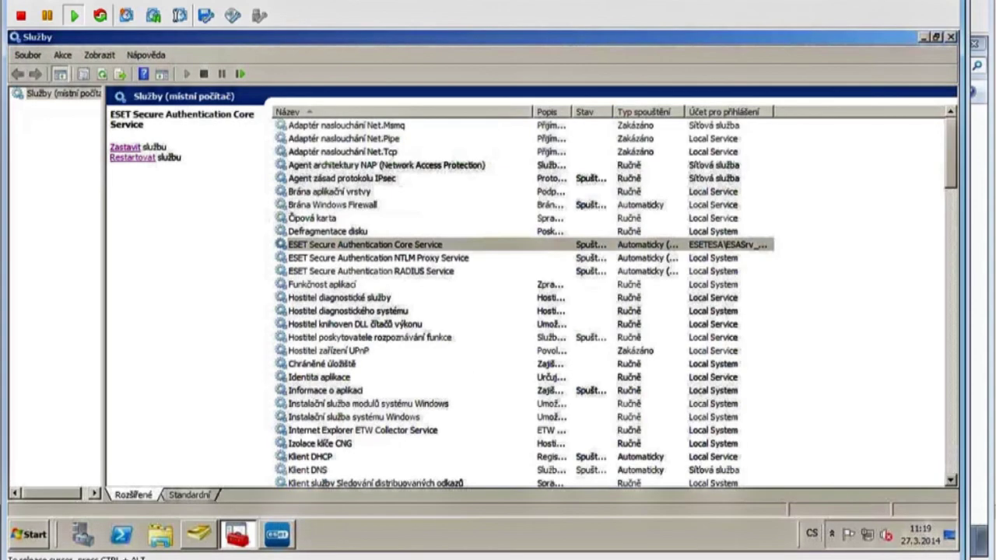
left_click(430, 258)
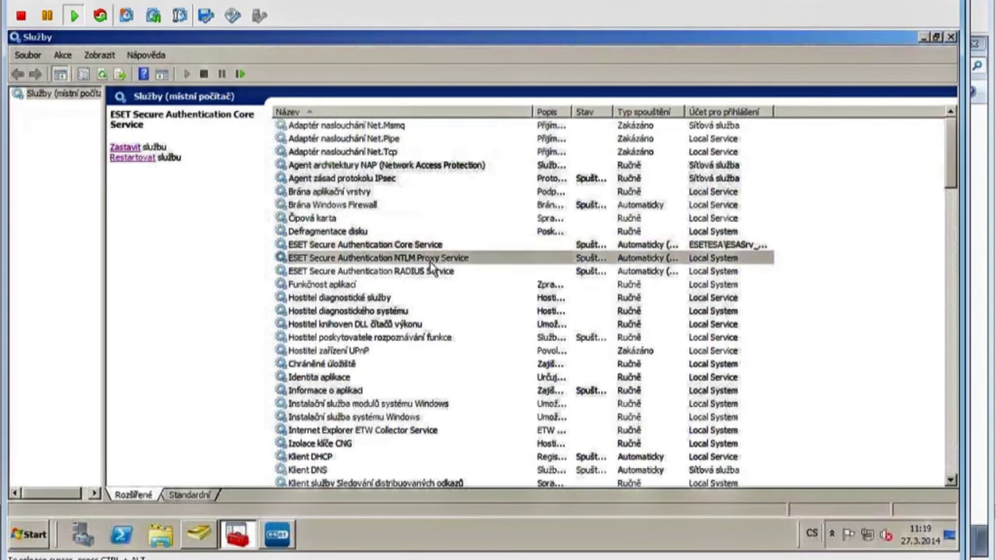